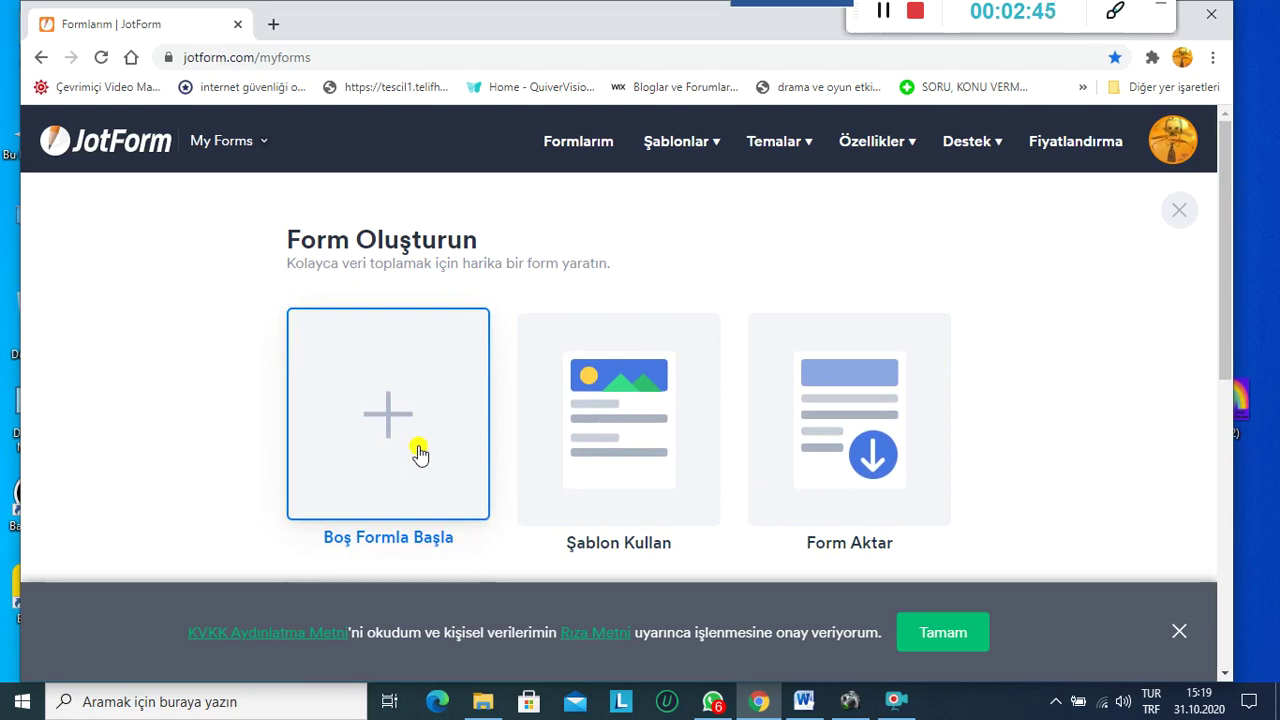
Step: Create a blank form with the Klasik Form layout and dismiss the translation pop-up
{"action": "left_click", "coordinate": [422, 453]}
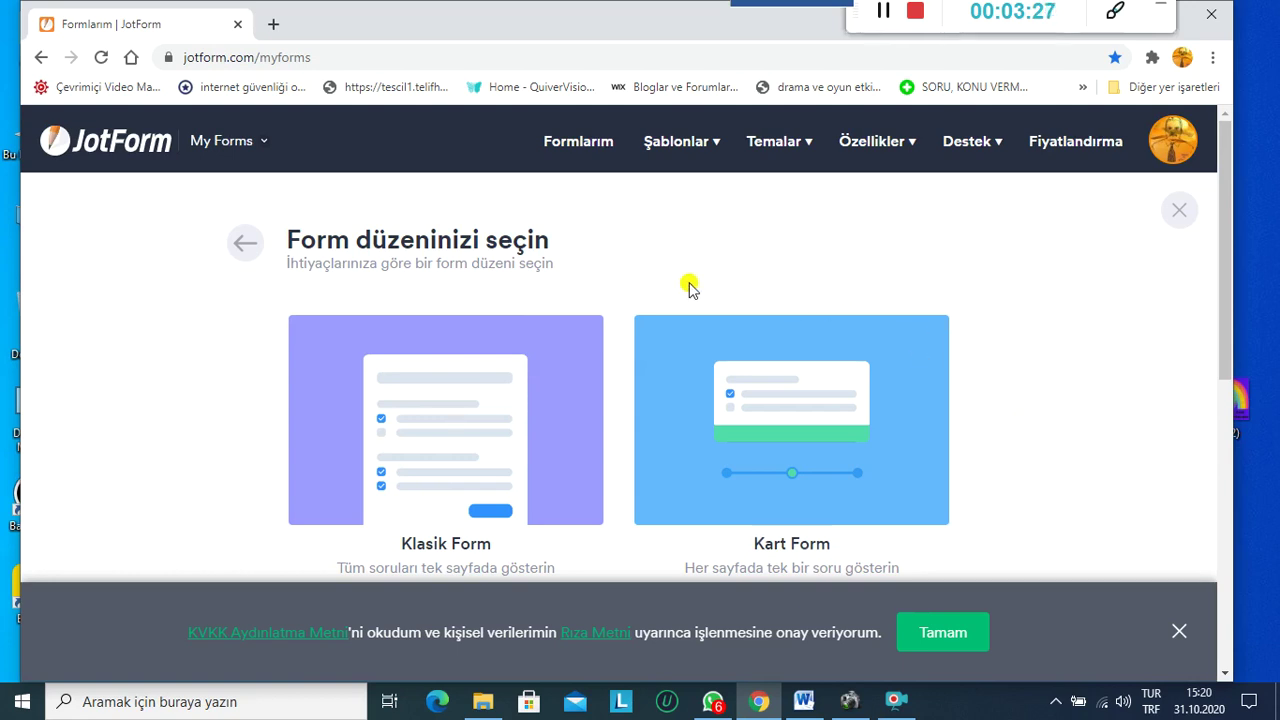
{"action": "left_click", "coordinate": [461, 430]}
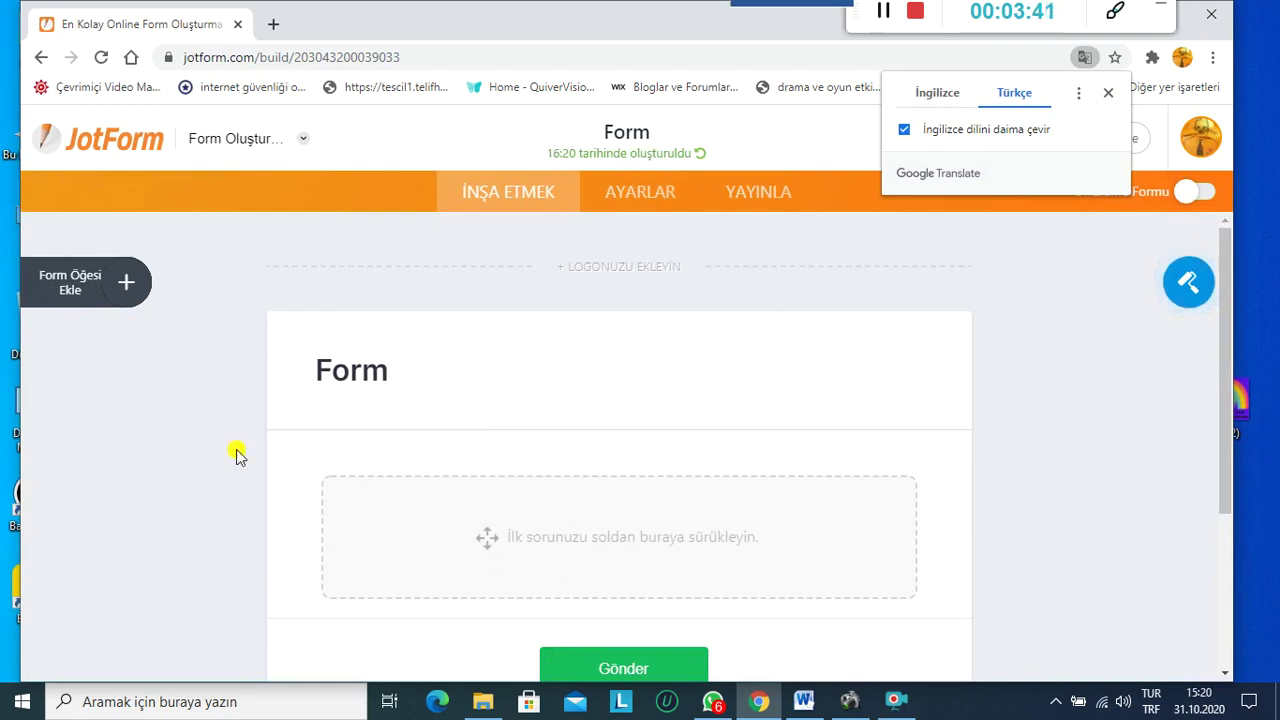
{"action": "scroll", "coordinate": [237, 455], "scroll_direction": "down", "scroll_amount": 1}
{"action": "scroll", "coordinate": [237, 453], "scroll_direction": "down", "scroll_amount": 1}
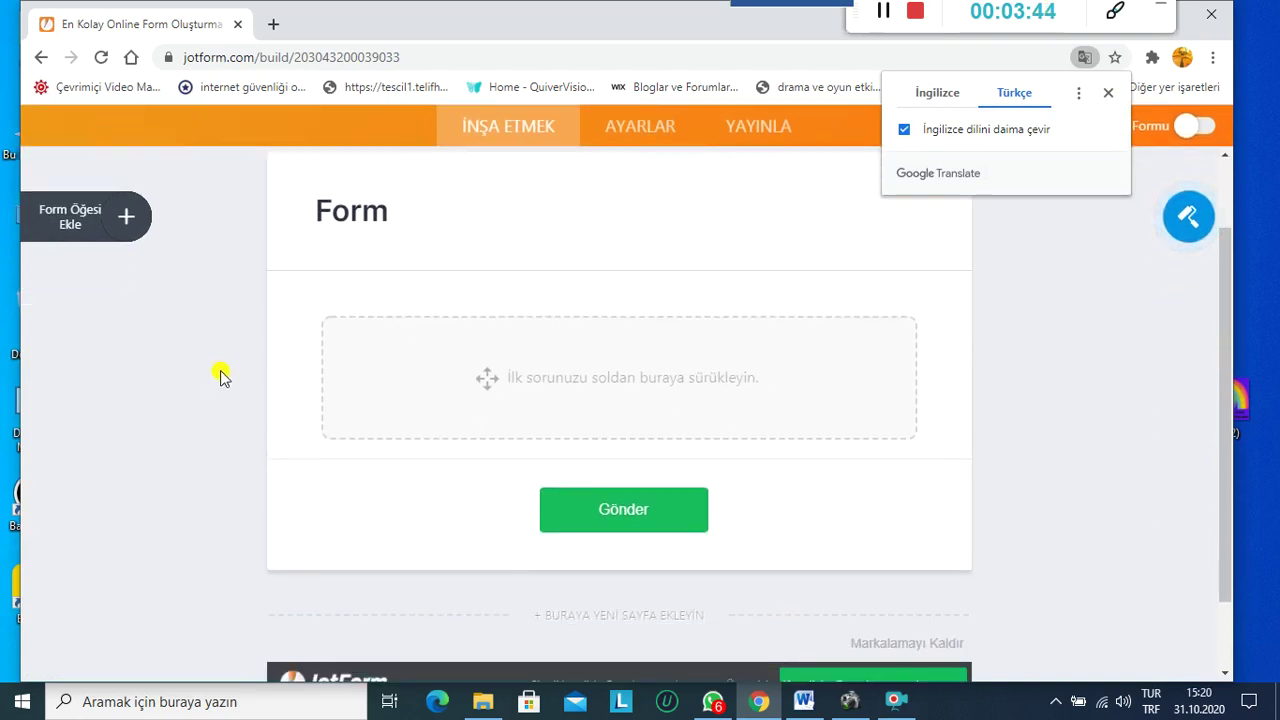
{"action": "left_click", "coordinate": [1108, 93]}
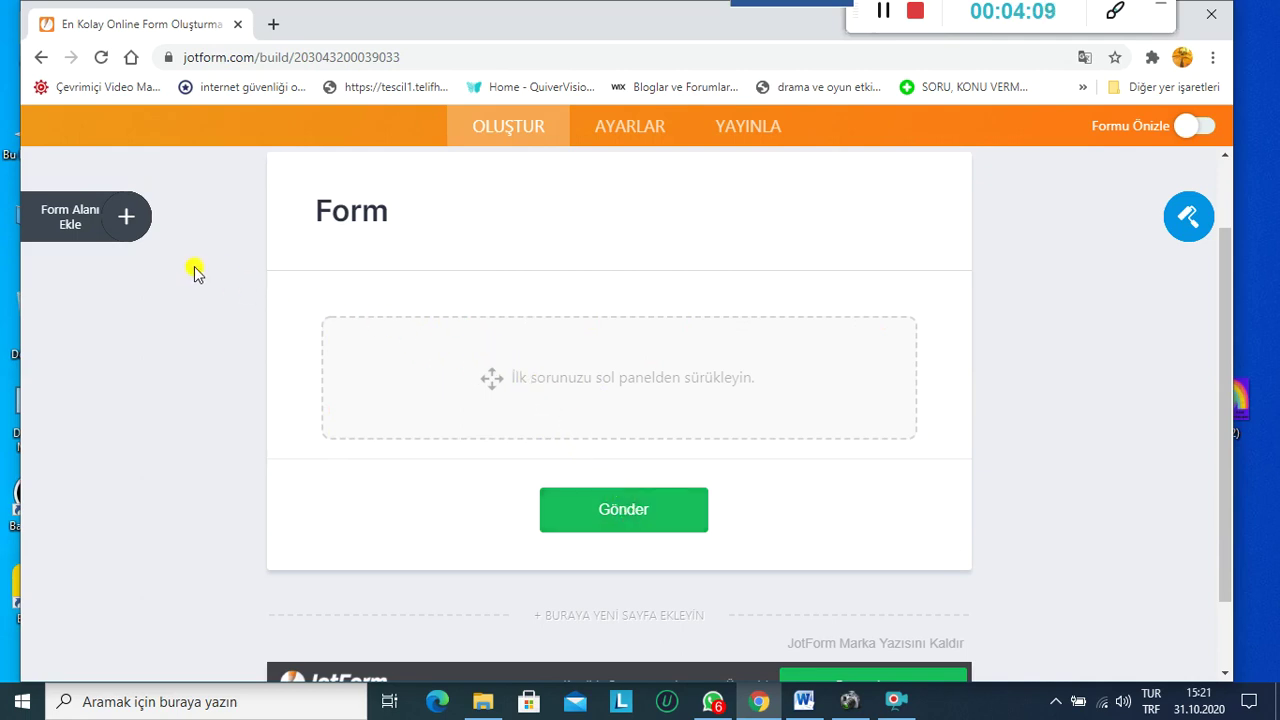
Step: Open the list of form elements and look through the basic elements it offers
{"action": "left_click", "coordinate": [129, 225]}
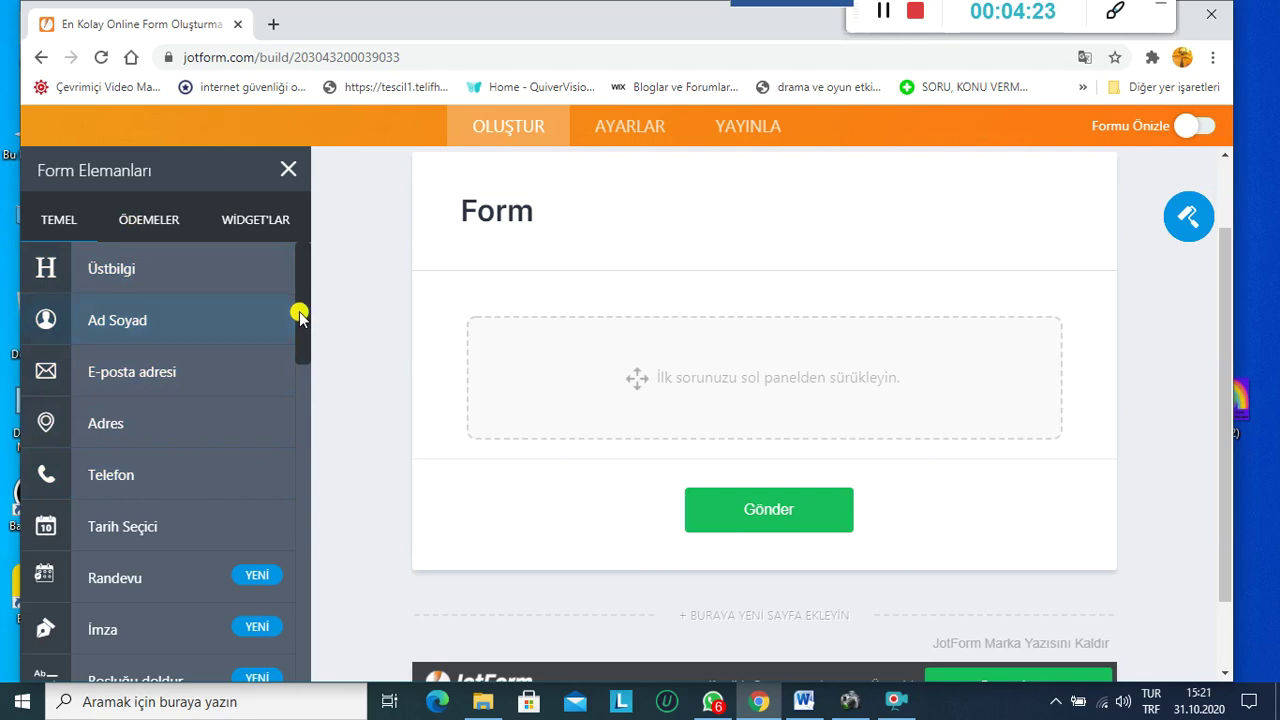
{"action": "mouse_move", "coordinate": [297, 286]}
{"action": "left_mouse_down"}
{"action": "mouse_move", "coordinate": [354, 620]}
{"action": "mouse_move", "coordinate": [314, 337]}
{"action": "mouse_move", "coordinate": [320, 286]}
{"action": "left_mouse_up"}
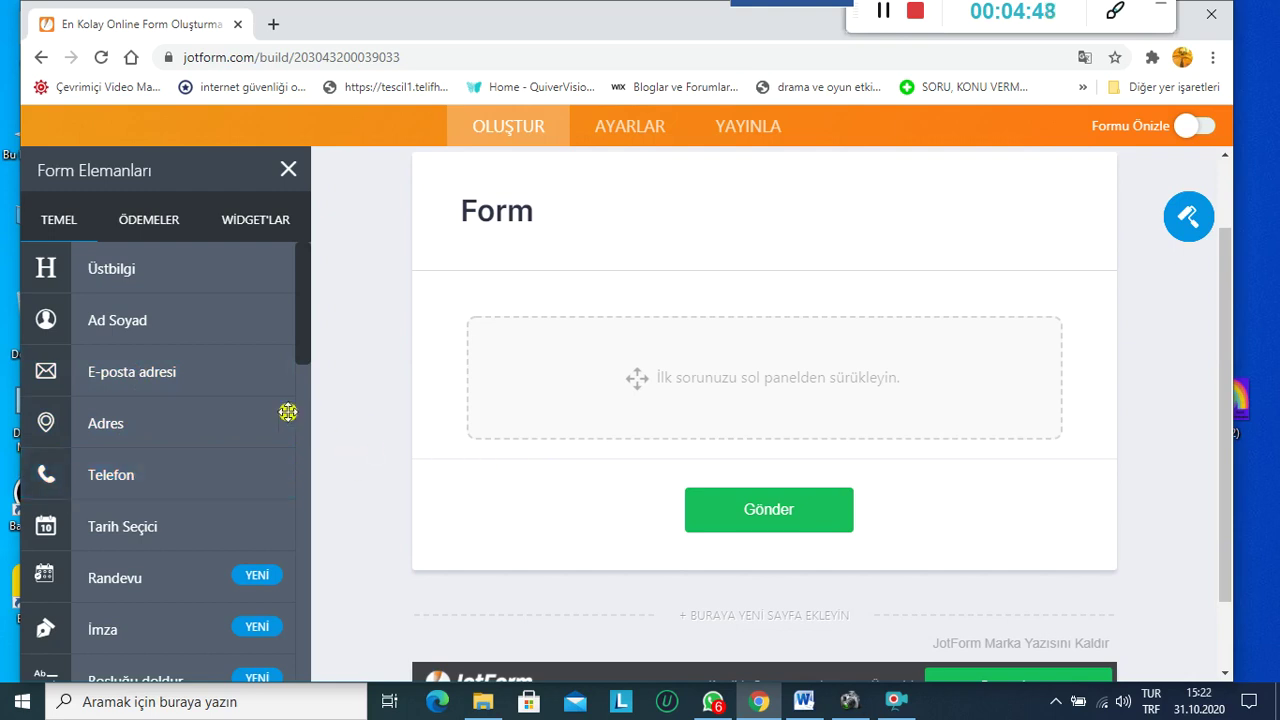
{"action": "left_click_drag", "start_coordinate": [303, 314], "coordinate": [313, 397]}
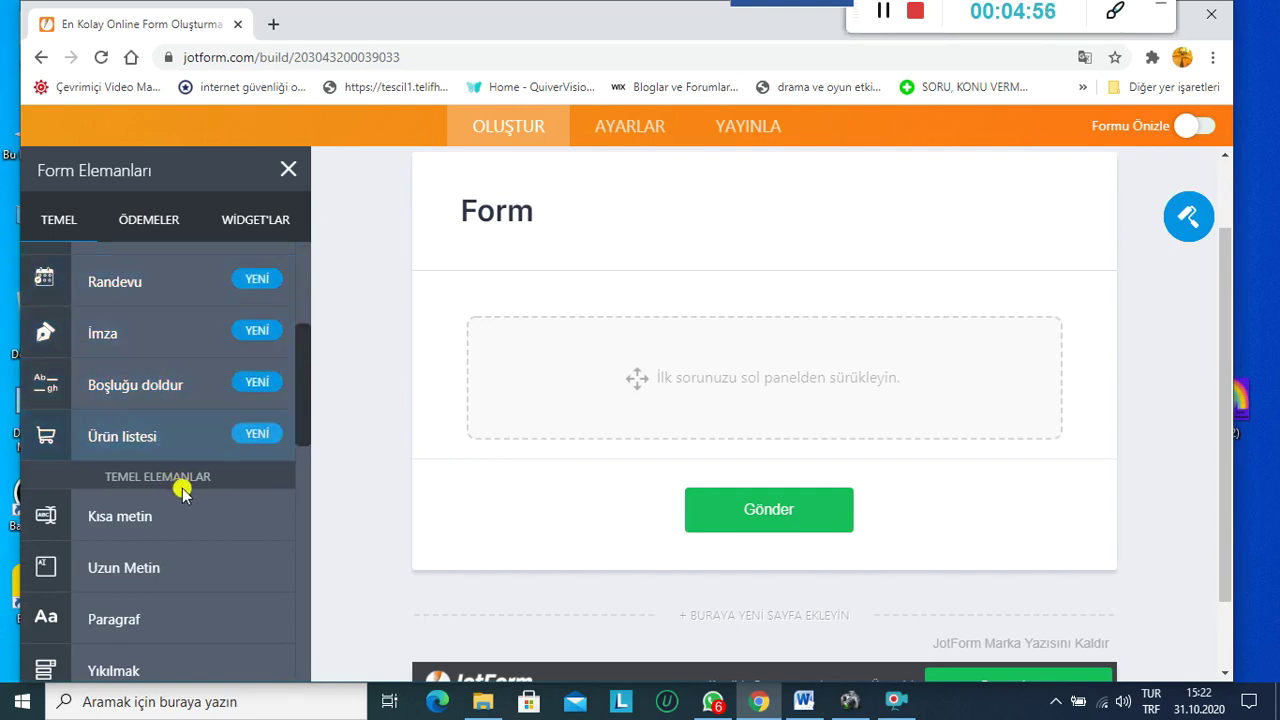
{"action": "left_click_drag", "start_coordinate": [306, 417], "coordinate": [303, 477]}
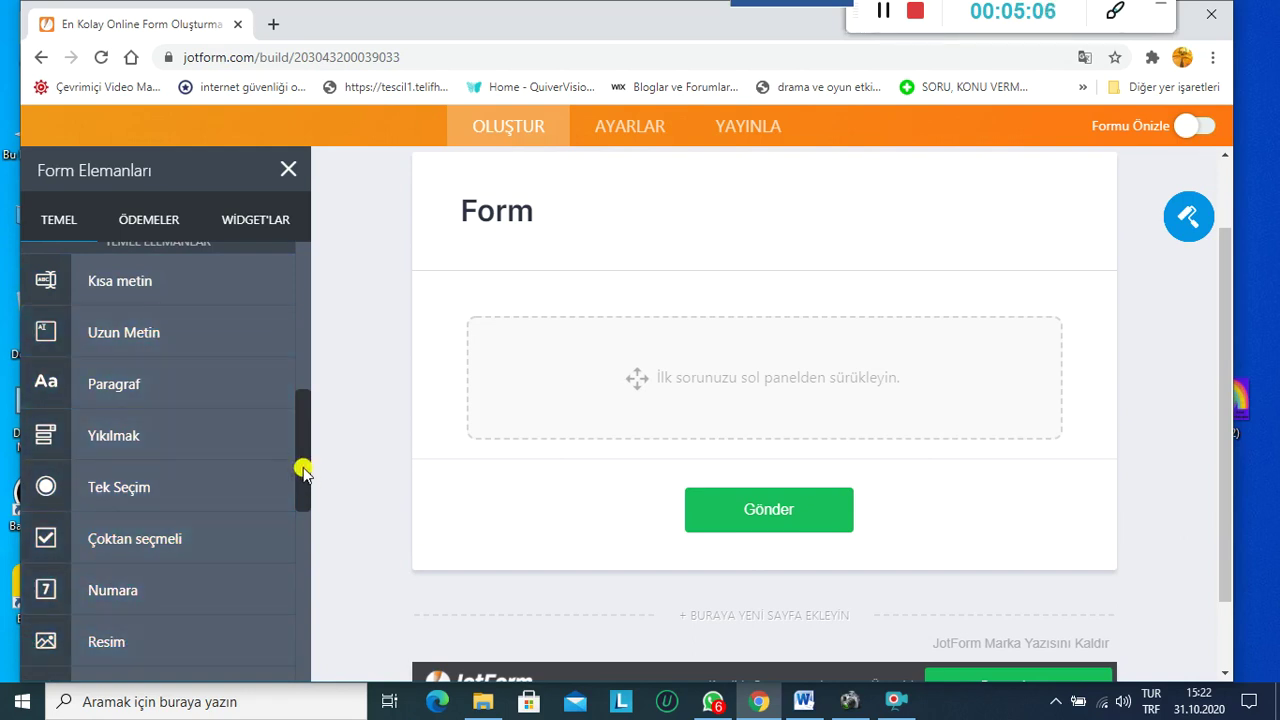
{"action": "left_click_drag", "start_coordinate": [297, 466], "coordinate": [300, 318]}
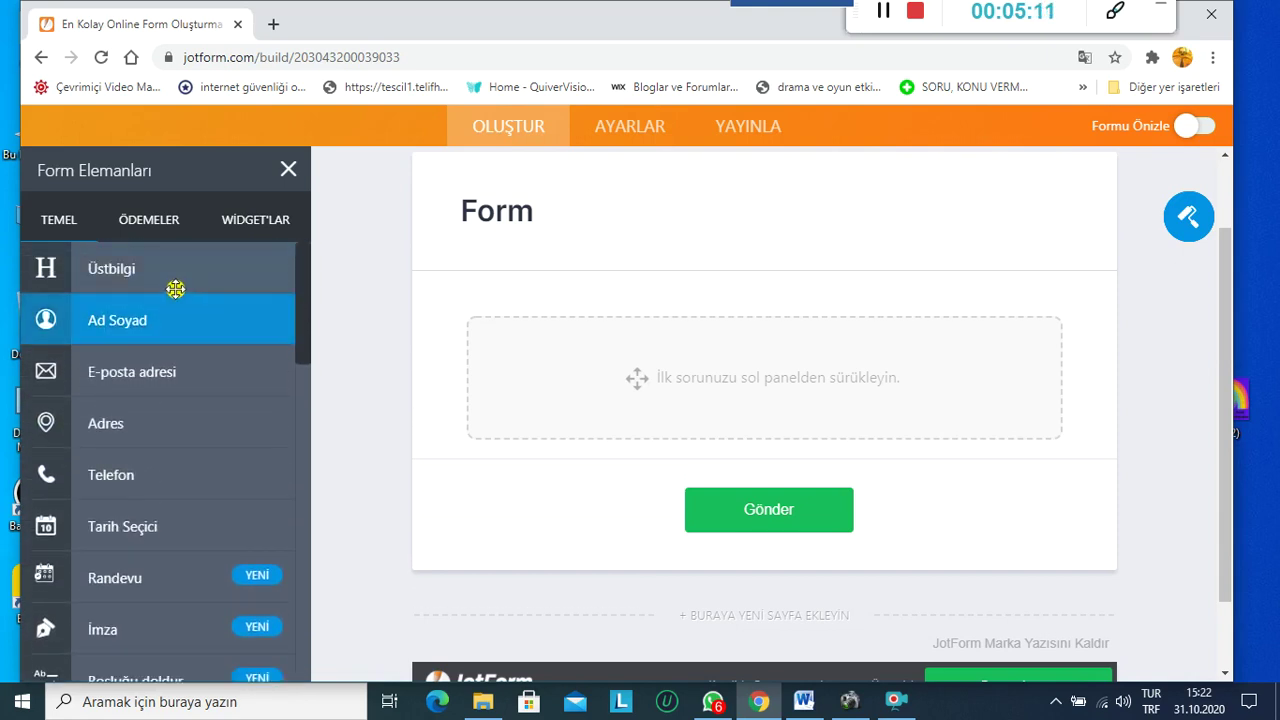
Step: Add a heading element to the form and replace its default text with "DENEME FORMUDUR"
{"action": "left_click", "coordinate": [126, 270]}
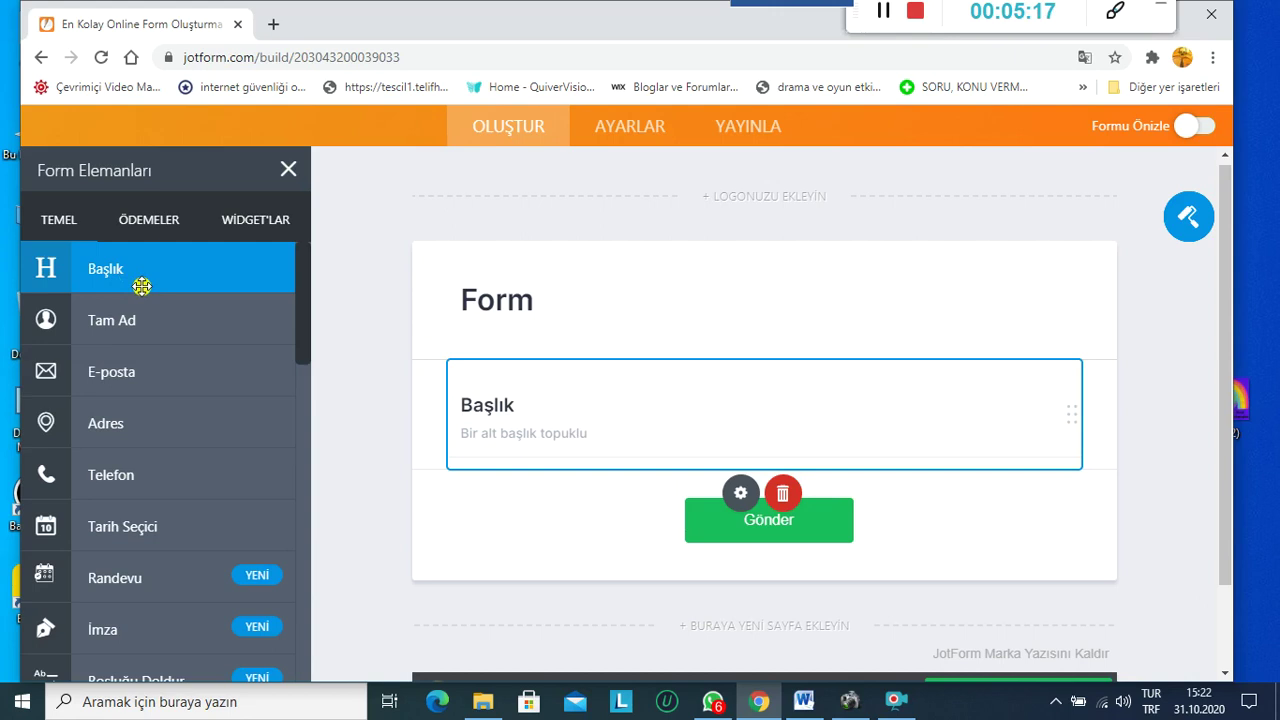
{"action": "key", "text": "Caps_Lock"}
{"action": "type", "text": "DENEME F"}
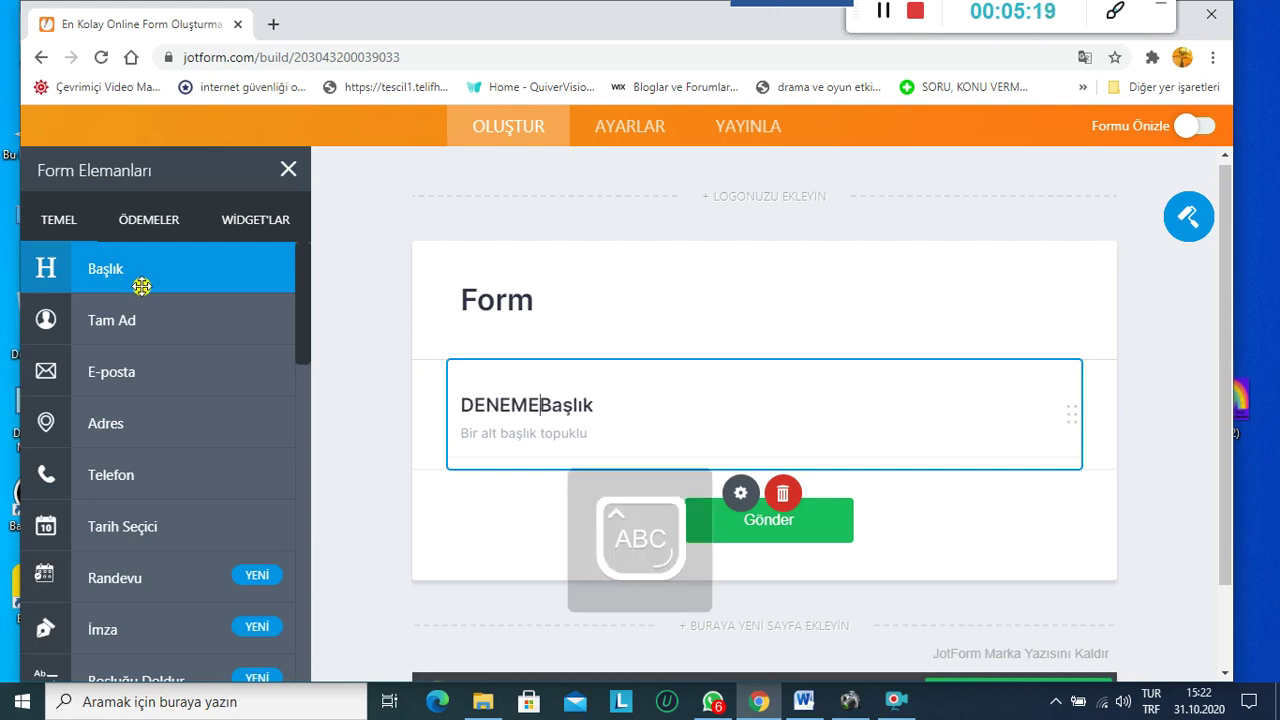
{"action": "type", "text": "ORMUDUR"}
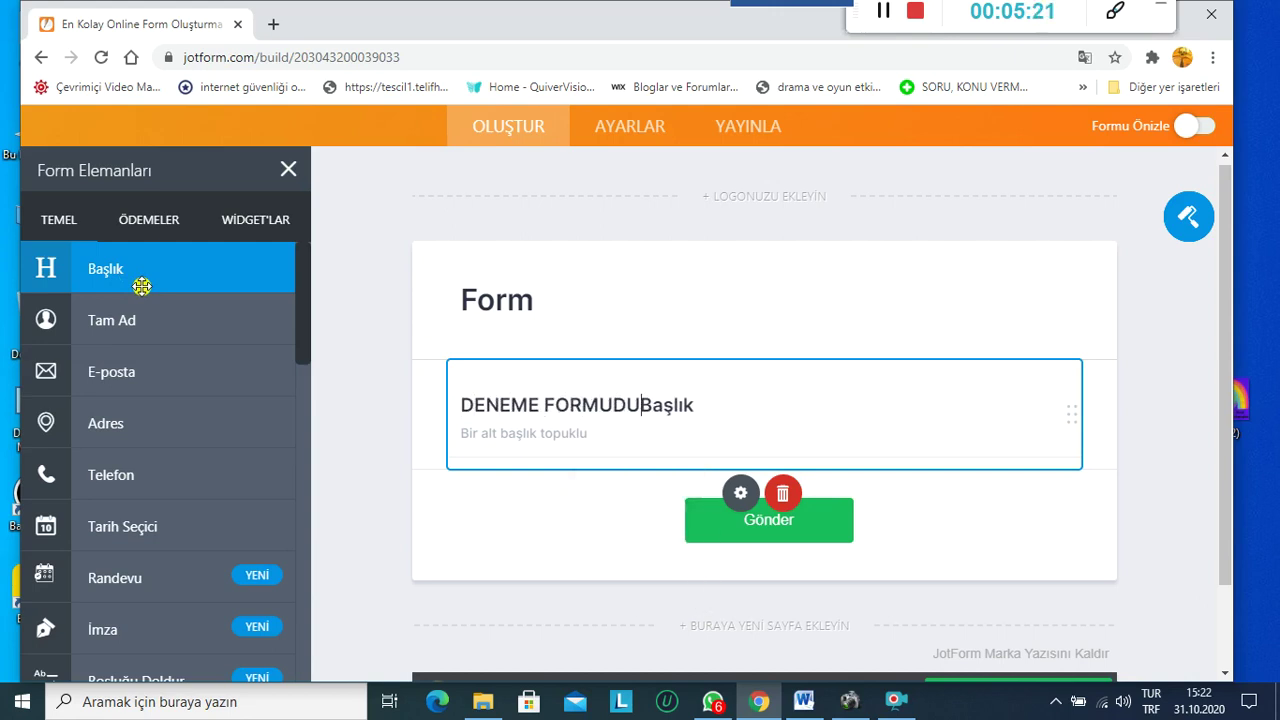
{"action": "key", "text": "Delete"}
{"action": "key", "text": "Delete"}
{"action": "key", "text": "Delete"}
{"action": "key", "text": "Delete"}
{"action": "key", "text": "Delete"}
{"action": "key", "text": "Delete"}
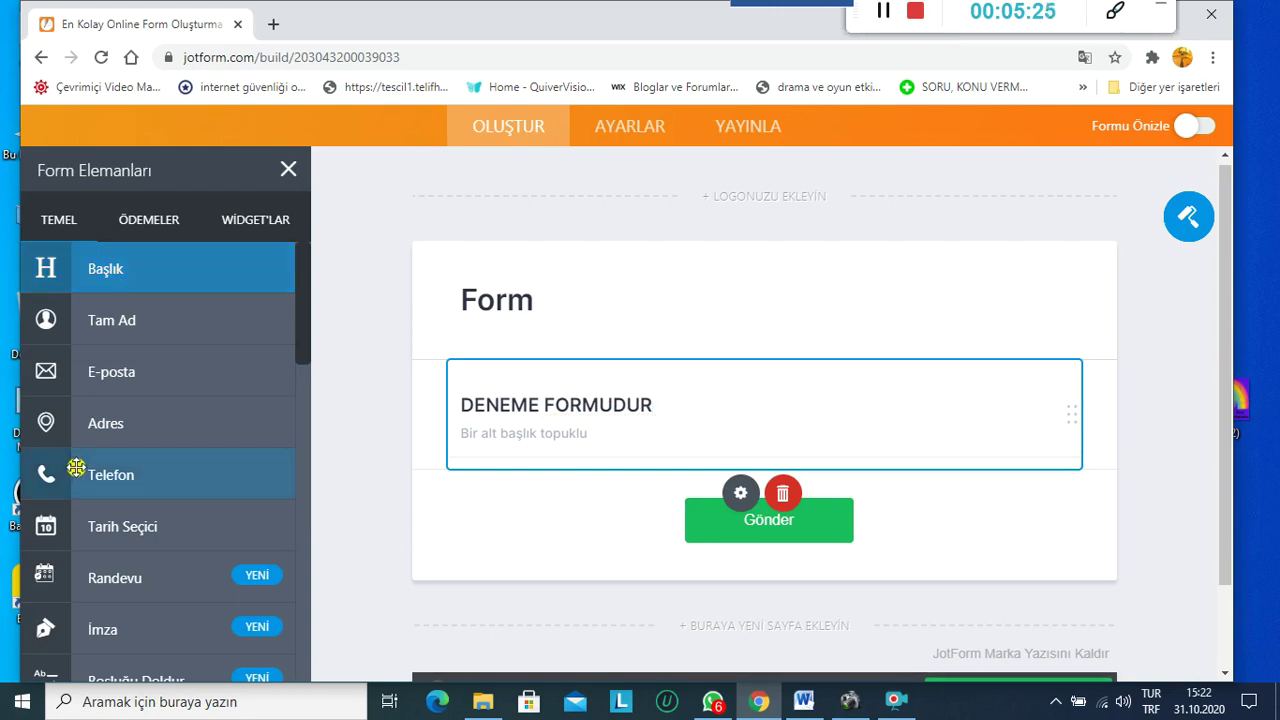
{"action": "left_click", "coordinate": [389, 514]}
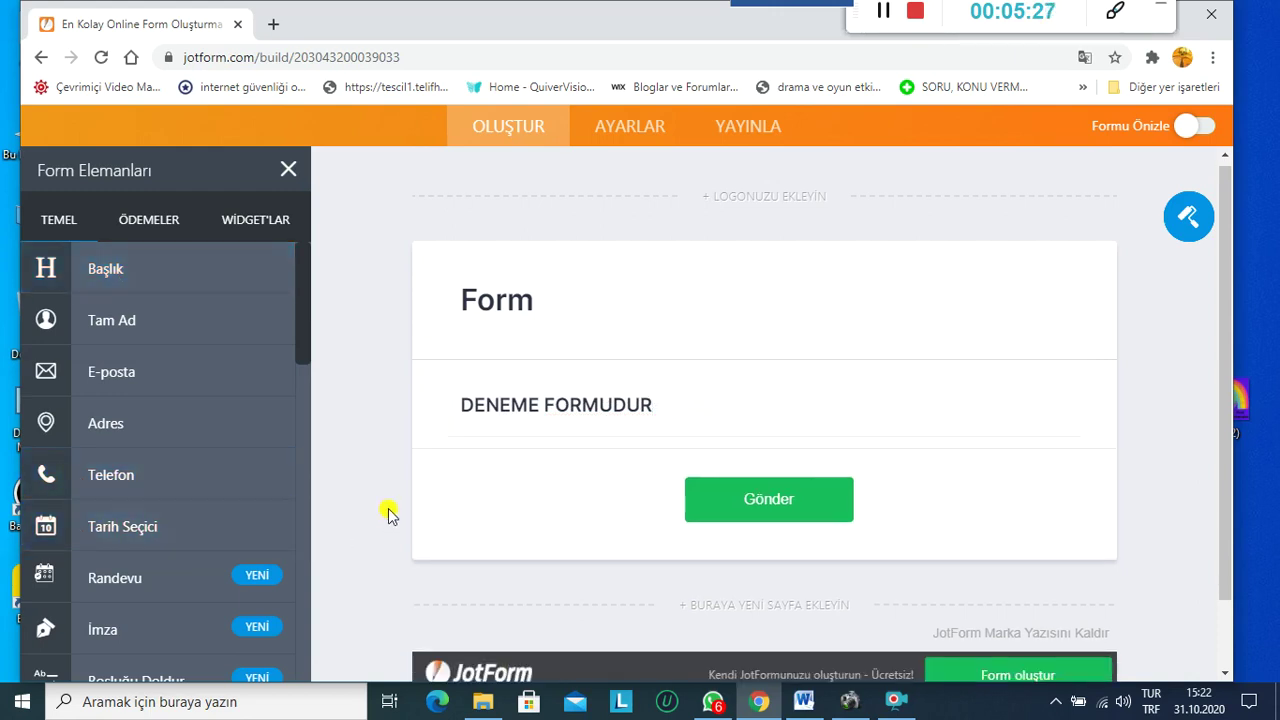
Step: Add a full name field below the heading and label it "Ad ve soyad"
{"action": "left_click", "coordinate": [120, 325]}
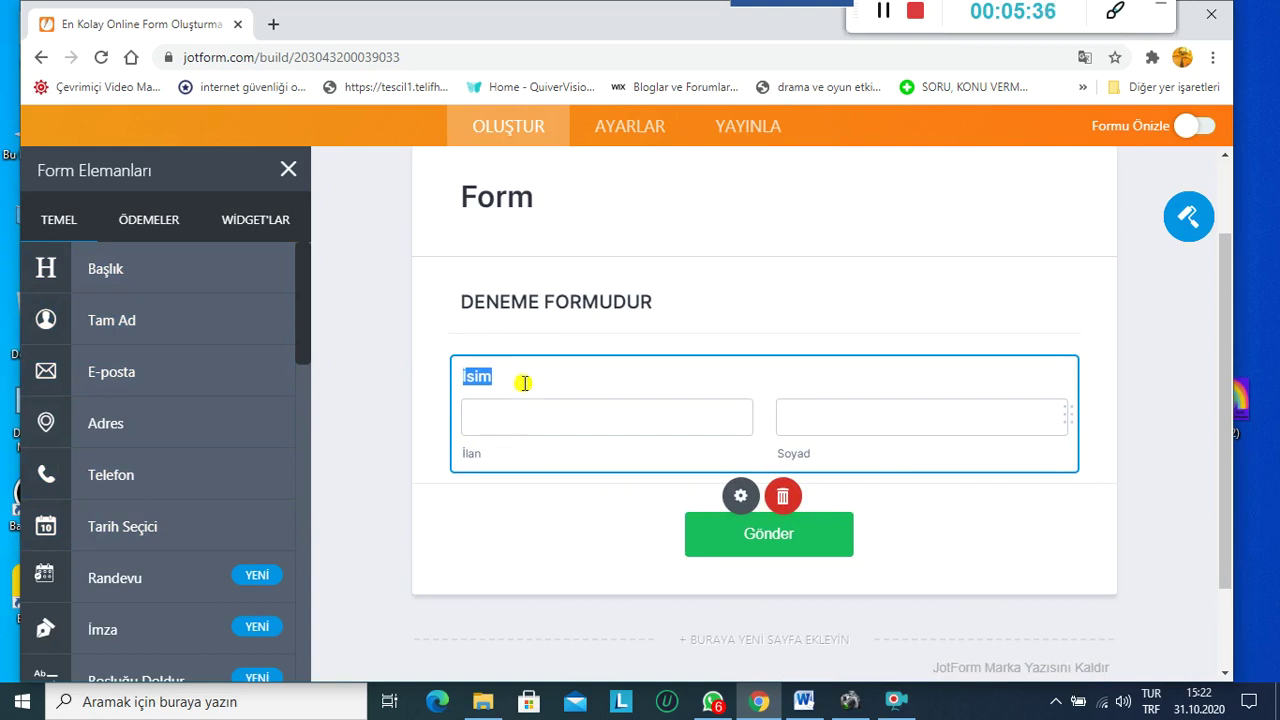
{"action": "type", "text": "K"}
{"action": "key", "text": "BackSpace"}
{"action": "type", "text": "a"}
{"action": "key", "text": "BackSpace"}
{"action": "key", "text": "Caps_Lock"}
{"action": "type", "text": "A"}
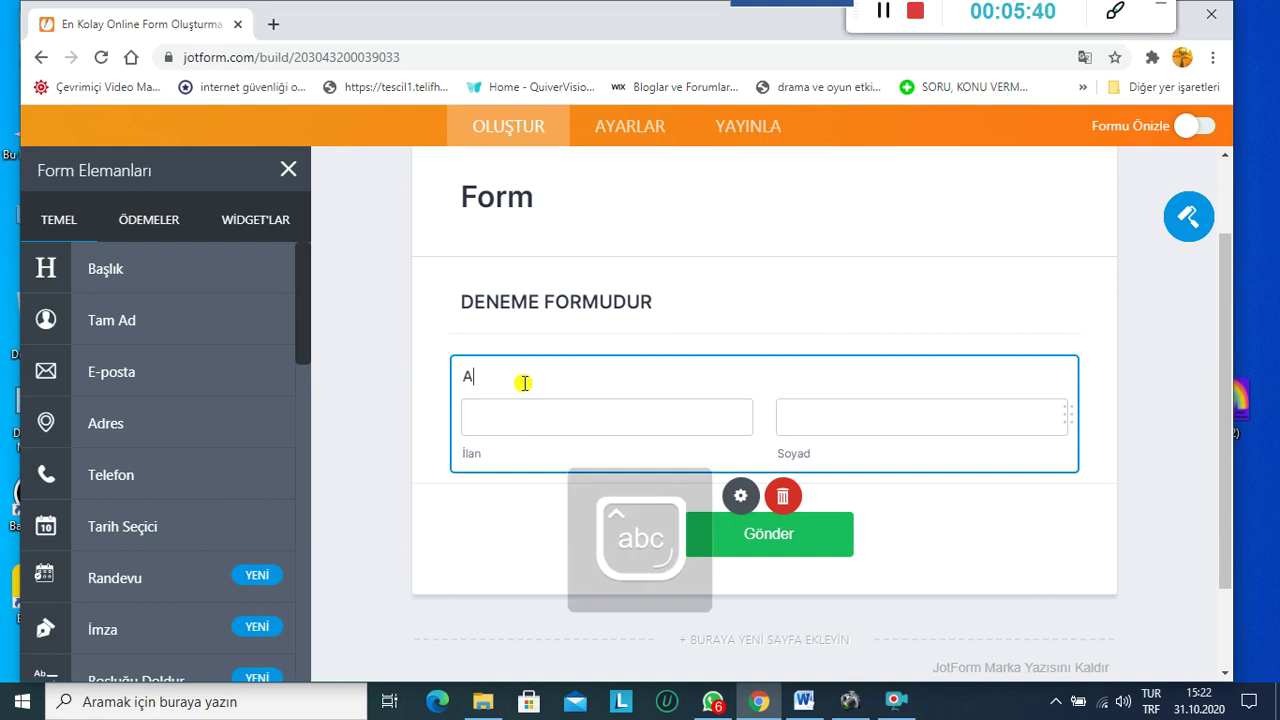
{"action": "type", "text": "d ve soyad"}
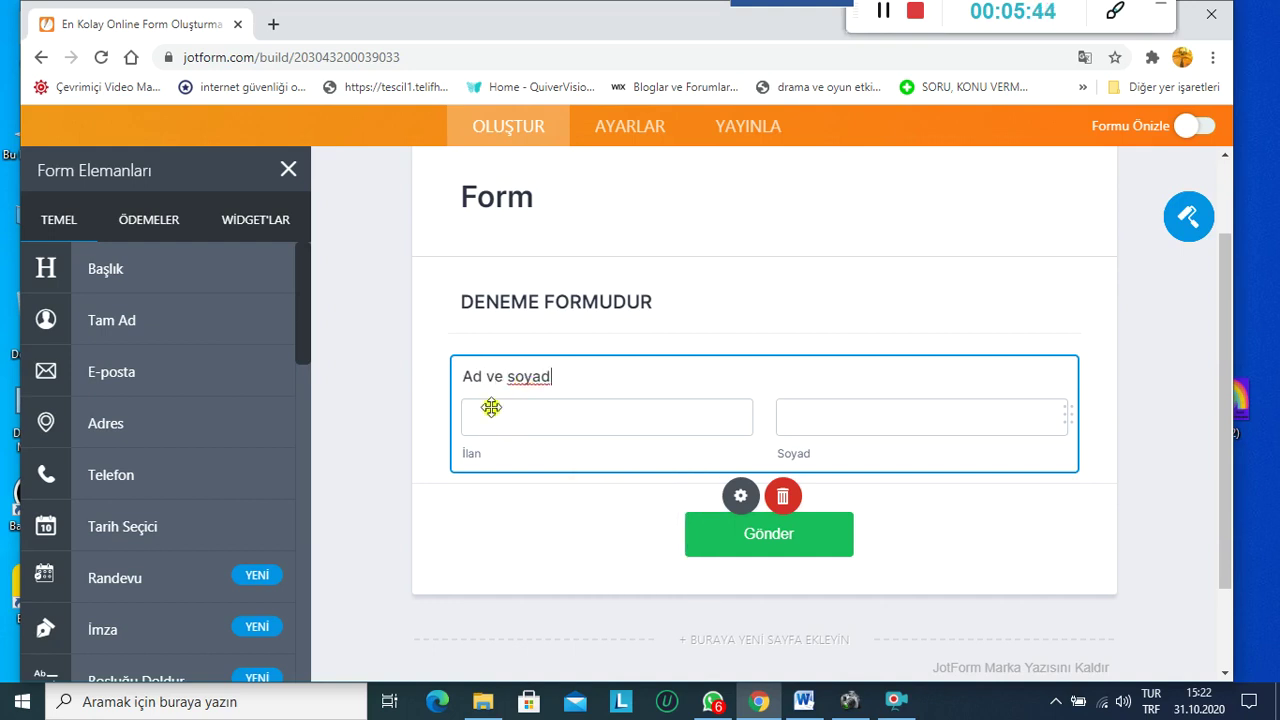
{"action": "left_click", "coordinate": [392, 420]}
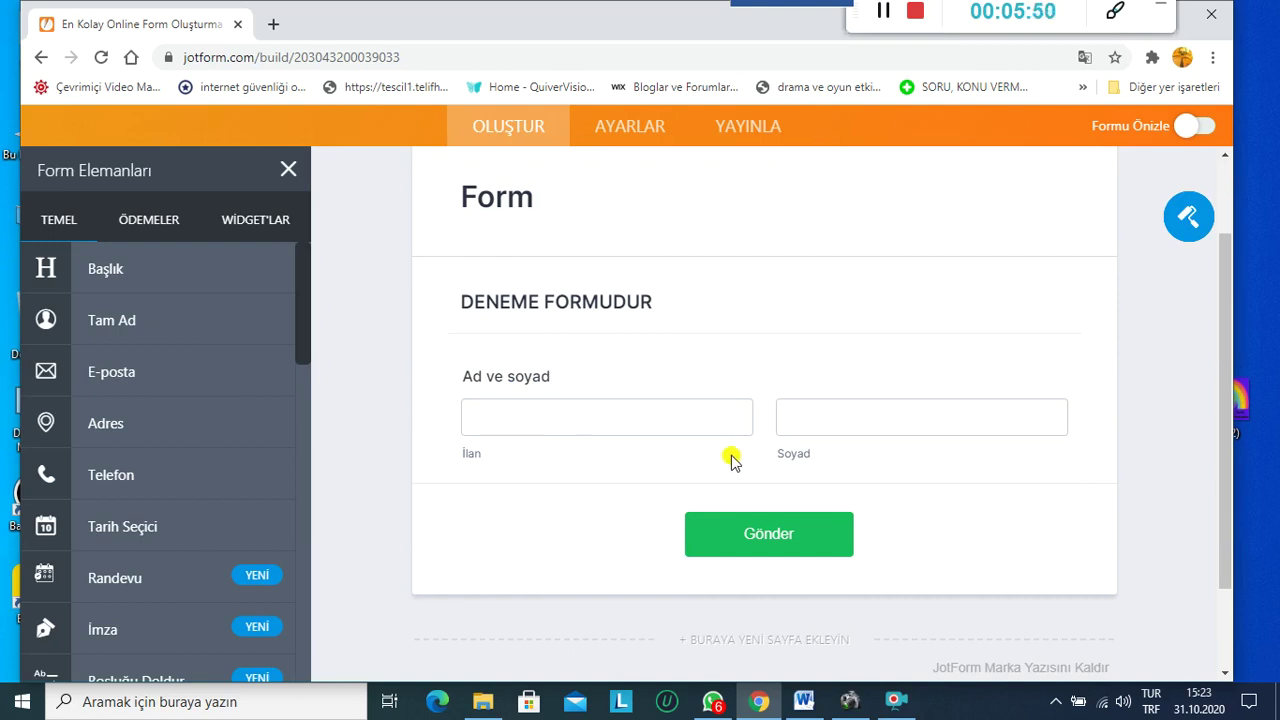
Step: Add an E-posta field and an Adres field below the name field, keeping their default labels
{"action": "left_click", "coordinate": [113, 372]}
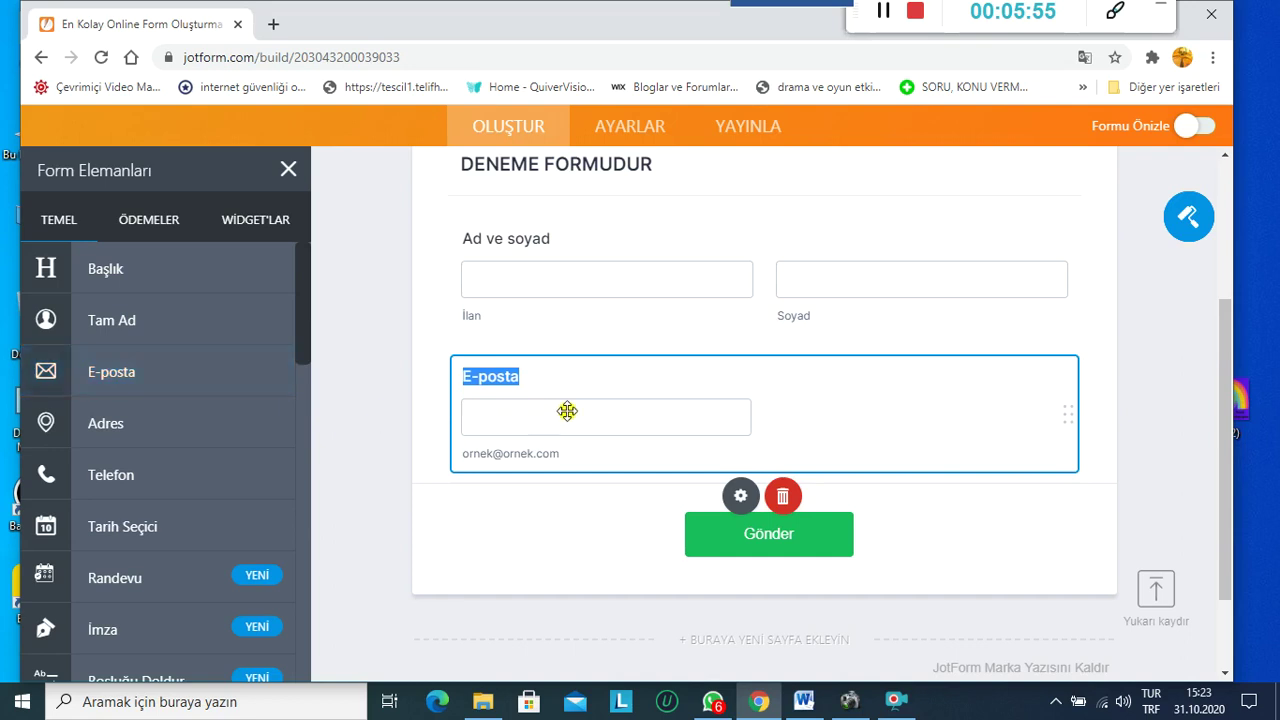
{"action": "left_click", "coordinate": [405, 435]}
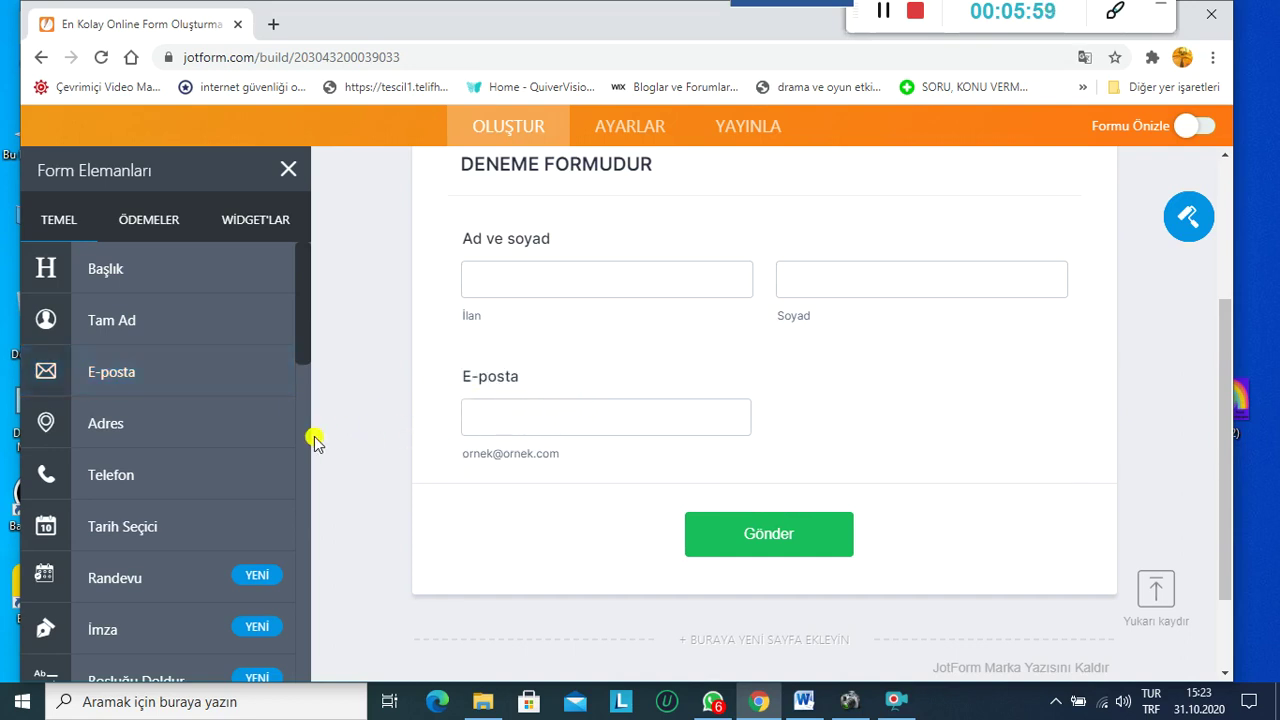
{"action": "left_click", "coordinate": [123, 426]}
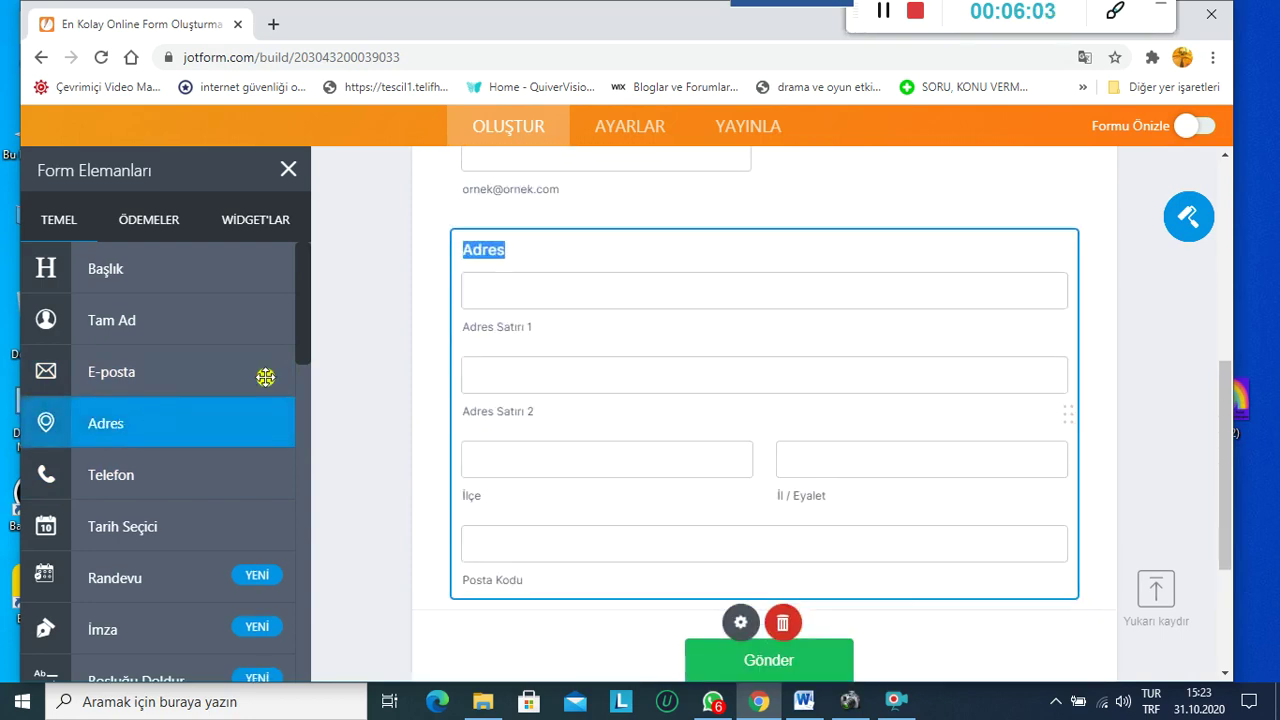
{"action": "left_click", "coordinate": [408, 458]}
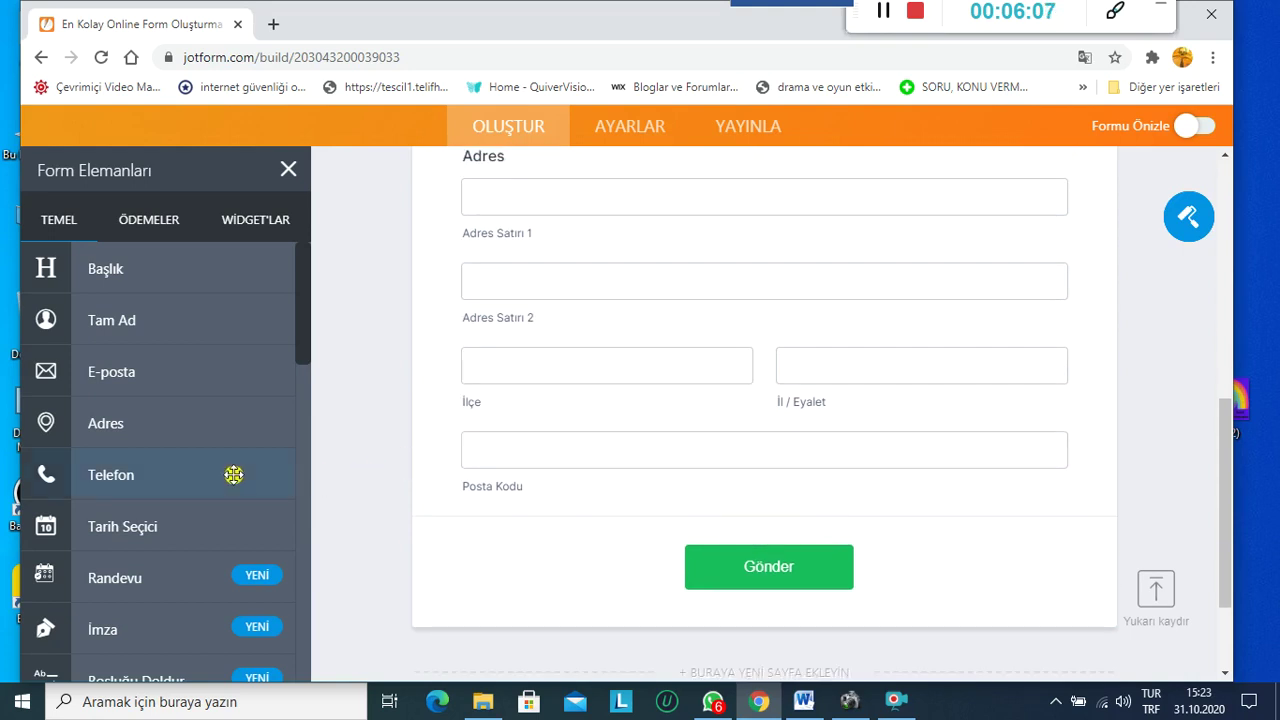
Step: Add a Telefon field below the address field, keeping its default label "Telefon Numarası"
{"action": "left_click", "coordinate": [124, 469]}
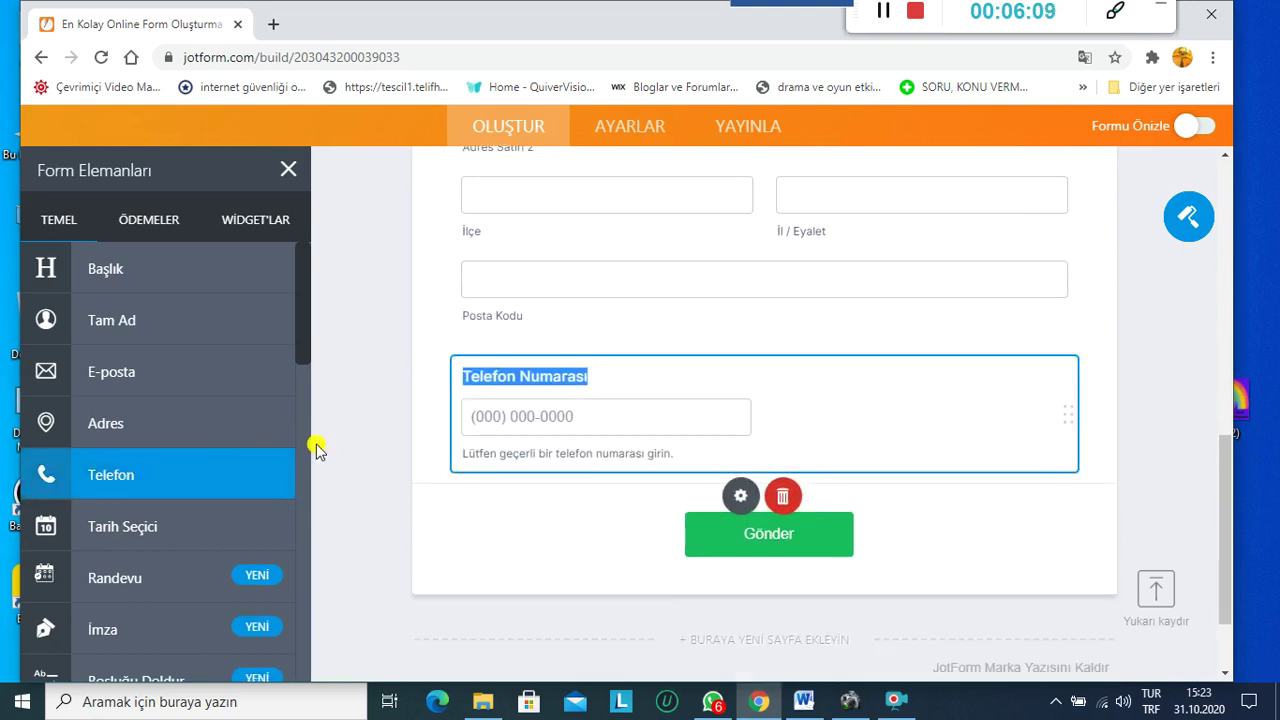
{"action": "left_click", "coordinate": [394, 434]}
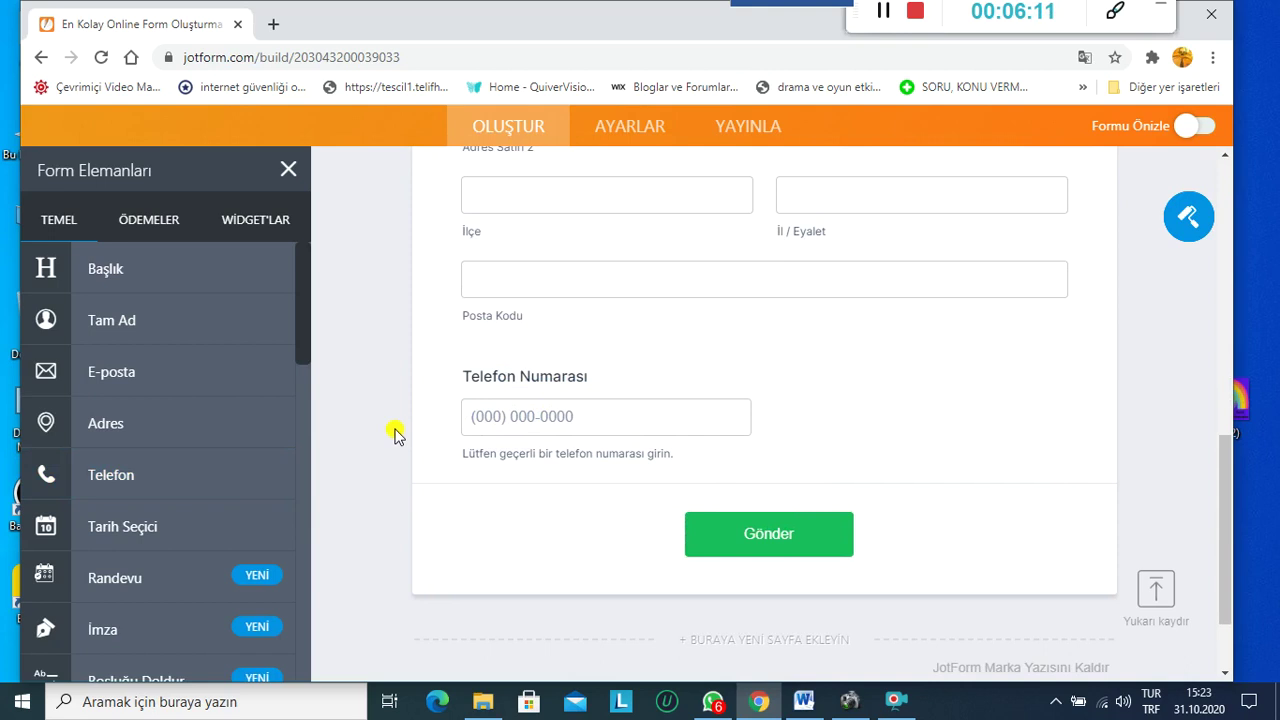
{"action": "scroll", "coordinate": [396, 434], "scroll_direction": "down", "scroll_amount": 1}
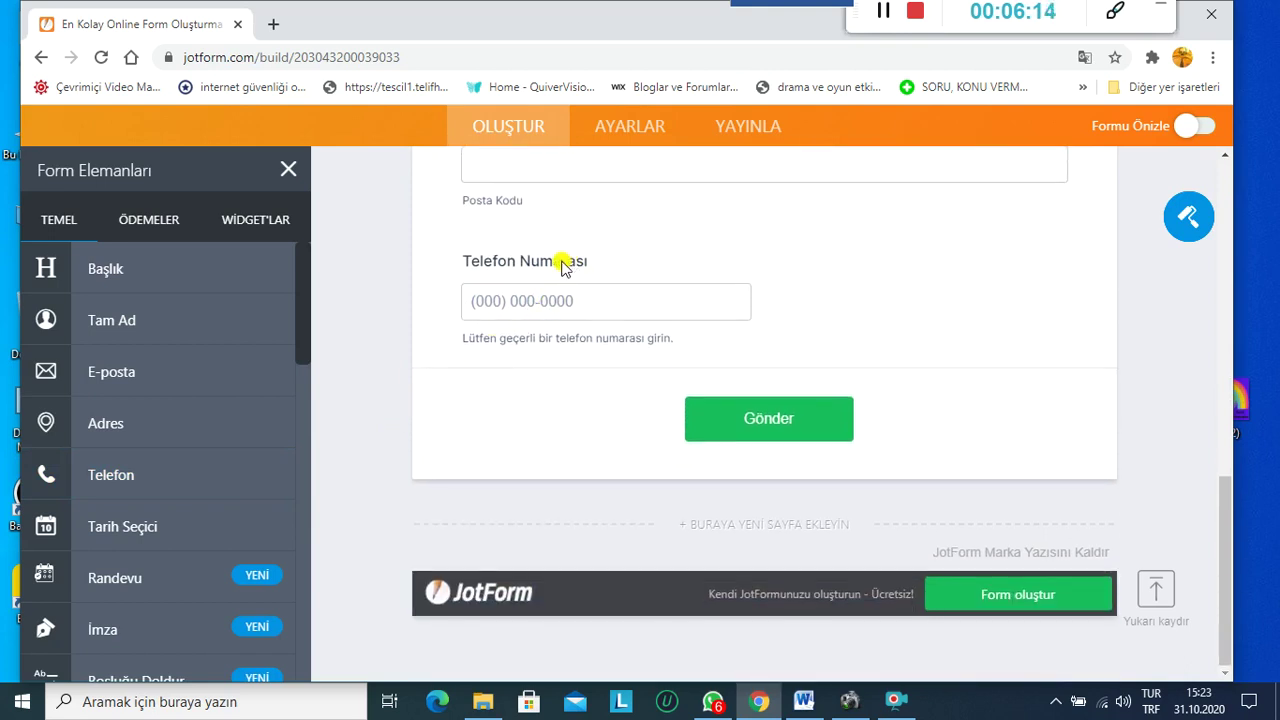
{"action": "left_click", "coordinate": [561, 261]}
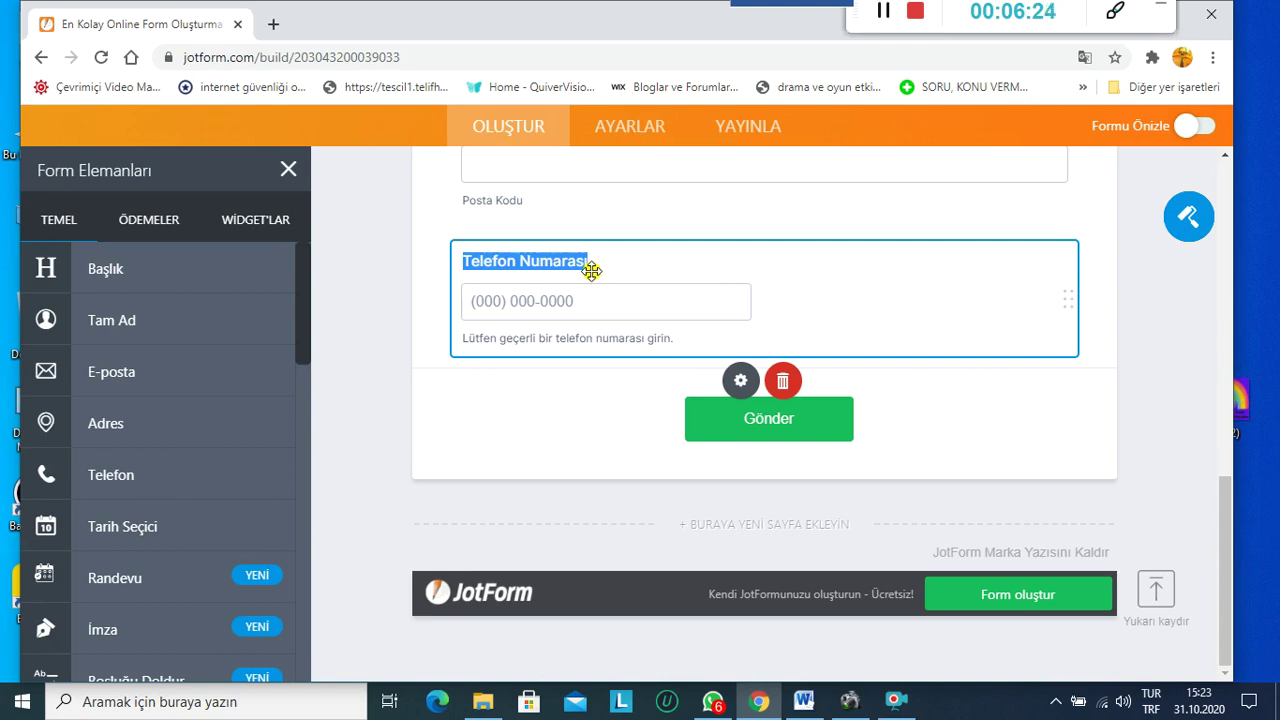
{"action": "left_click", "coordinate": [399, 332]}
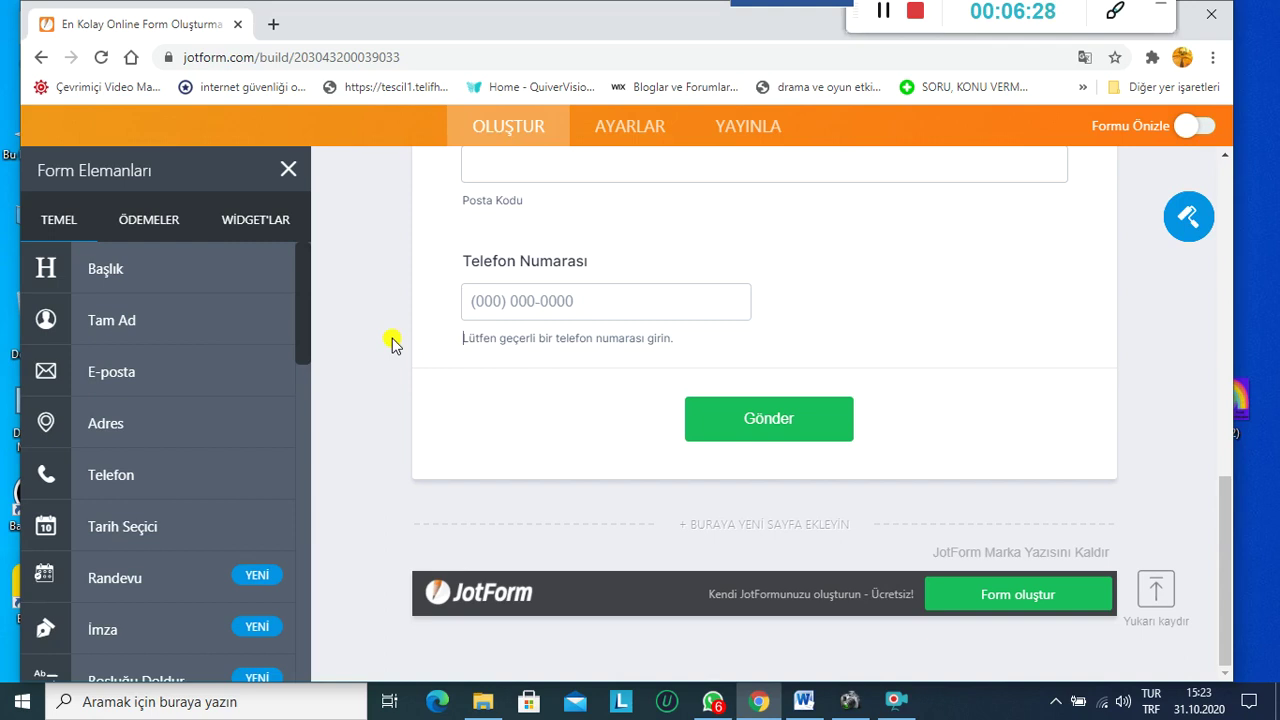
Step: Add a Kısa Metin question below the phone field with the text "Türkiye'nin baş kenti neresidir?"
{"action": "left_click_drag", "start_coordinate": [300, 291], "coordinate": [322, 443]}
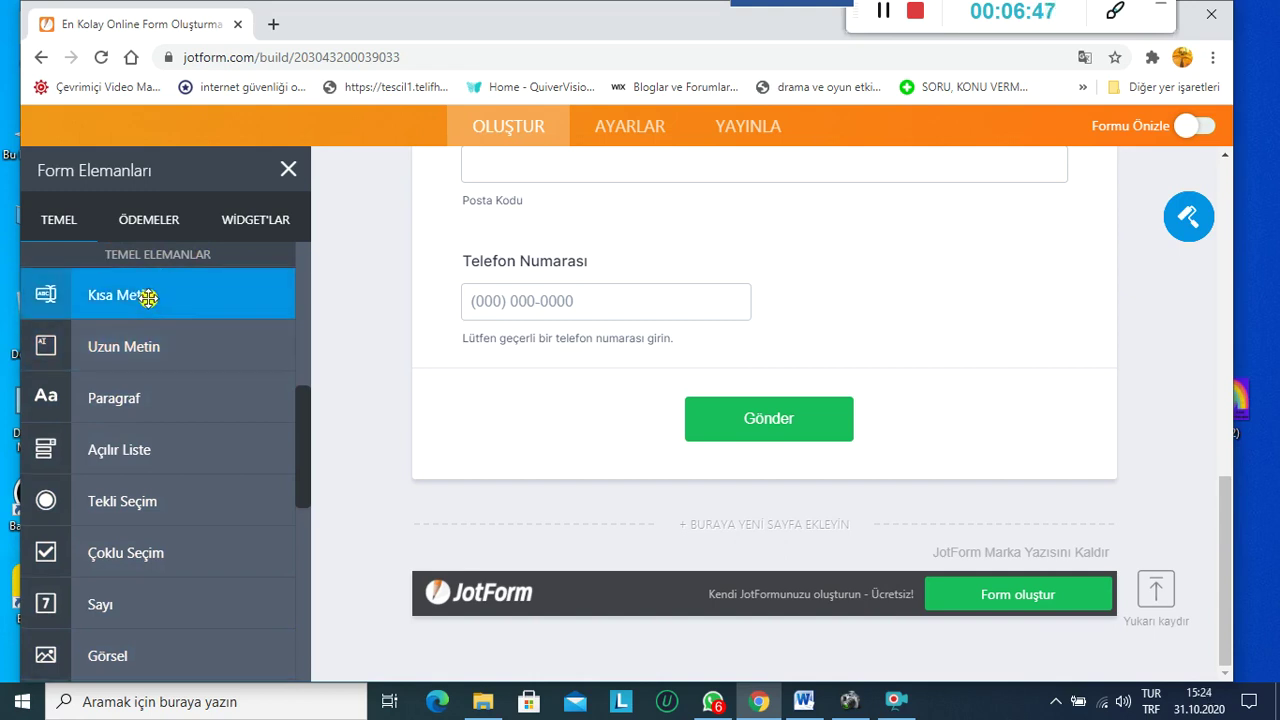
{"action": "left_click", "coordinate": [147, 296]}
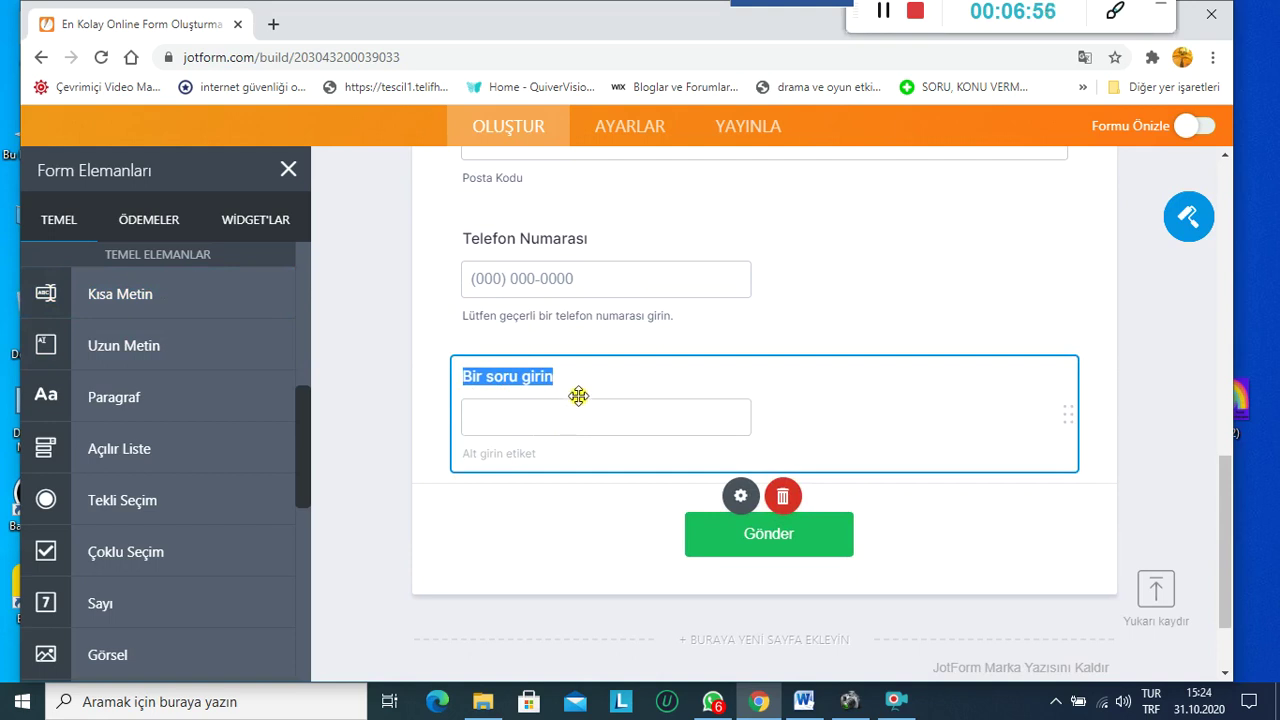
{"action": "type", "text": "Türkiyen"}
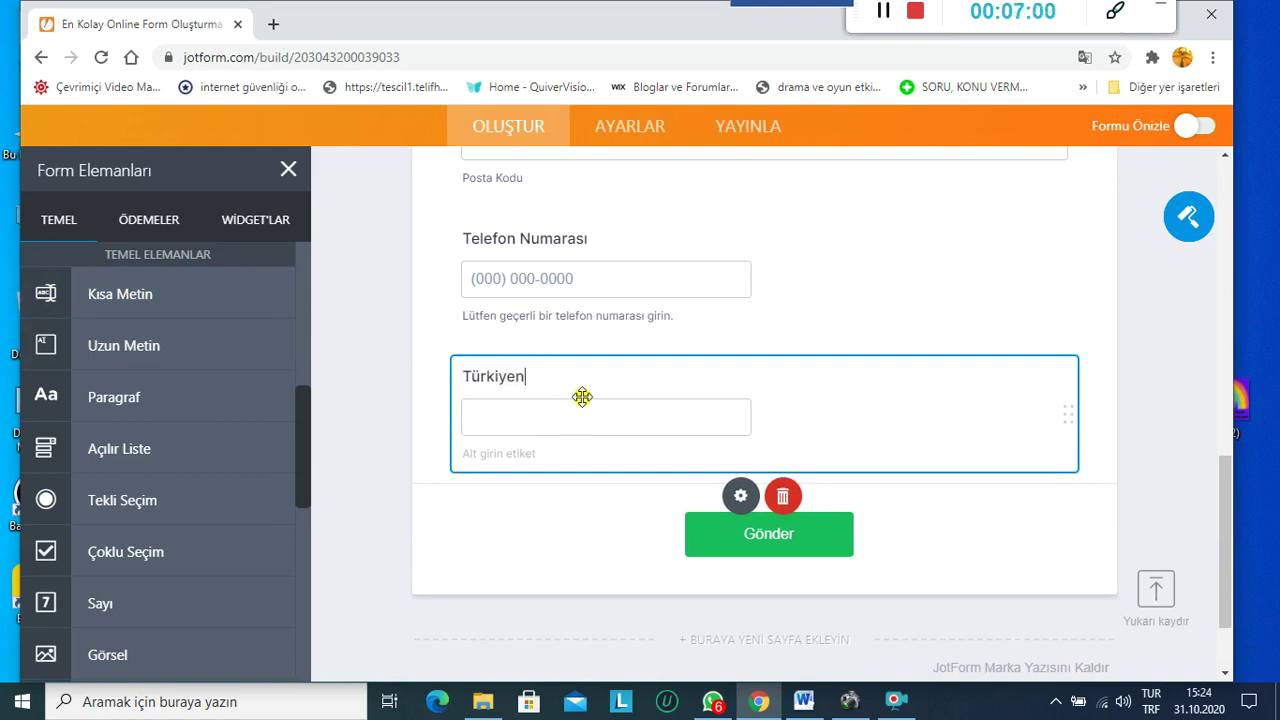
{"action": "type", "text": "'n8i"}
{"action": "key", "text": "BackSpace"}
{"action": "type", "text": "in baş kenti neresidir?"}
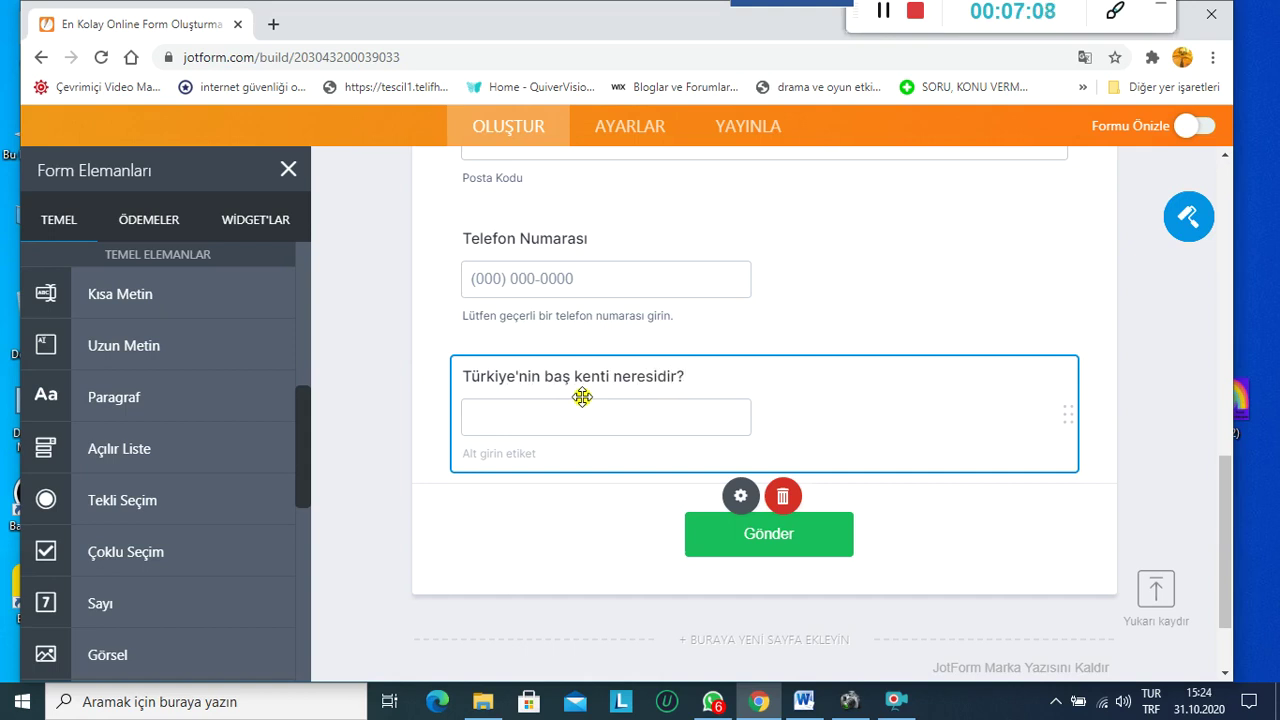
{"action": "left_click", "coordinate": [380, 383]}
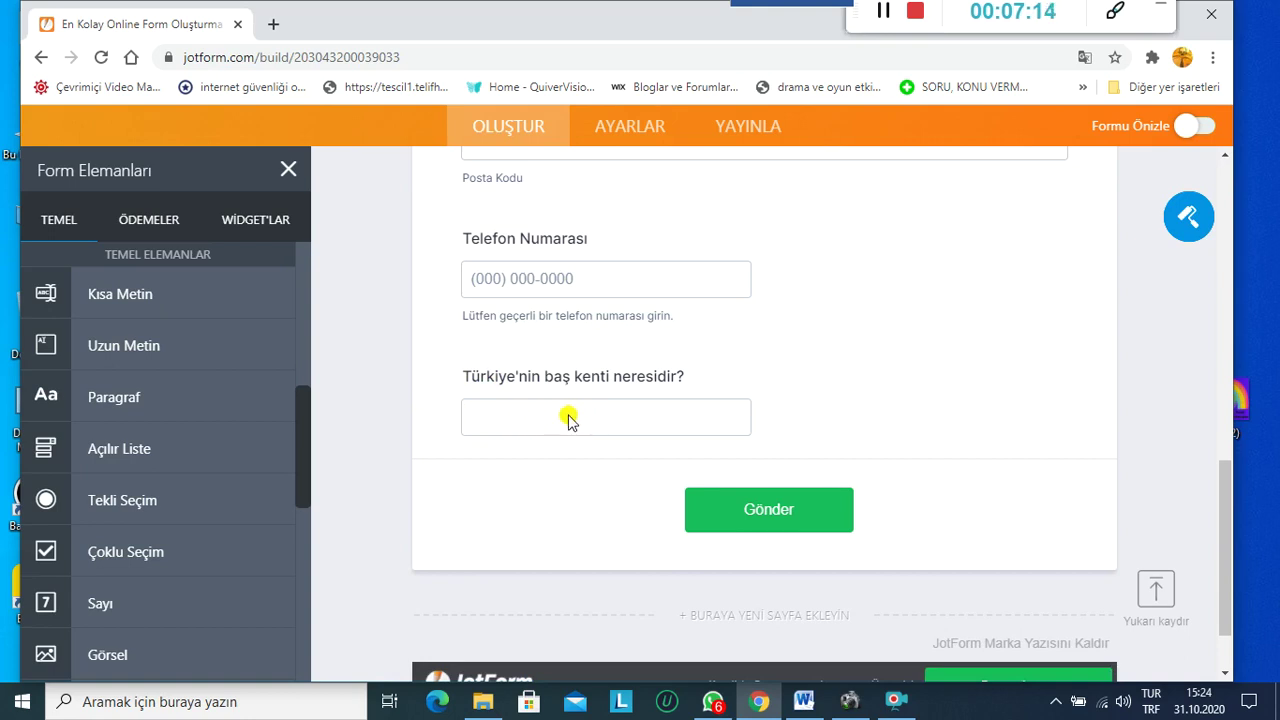
{"action": "left_click", "coordinate": [568, 420]}
{"action": "left_click", "coordinate": [410, 408]}
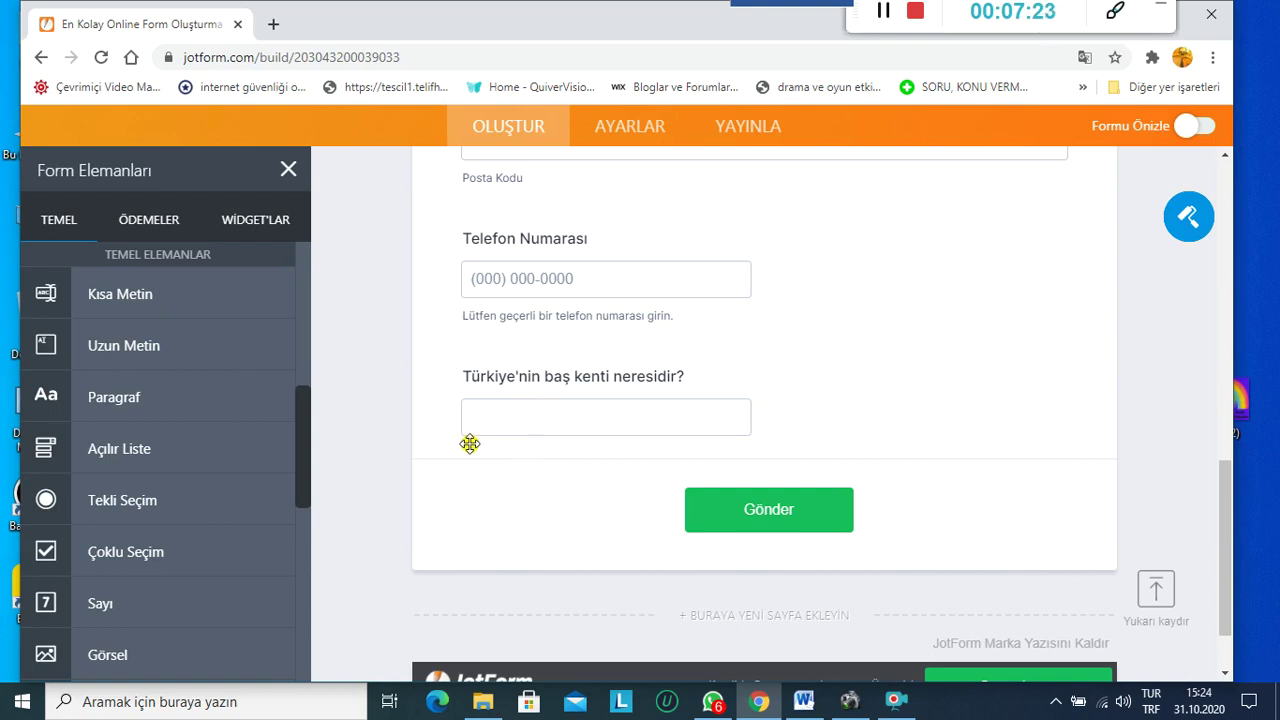
Step: Add an Uzun Metin question below the short text question with the text "Projemize neden girmek istiyorsunuz?"
{"action": "left_click", "coordinate": [127, 350]}
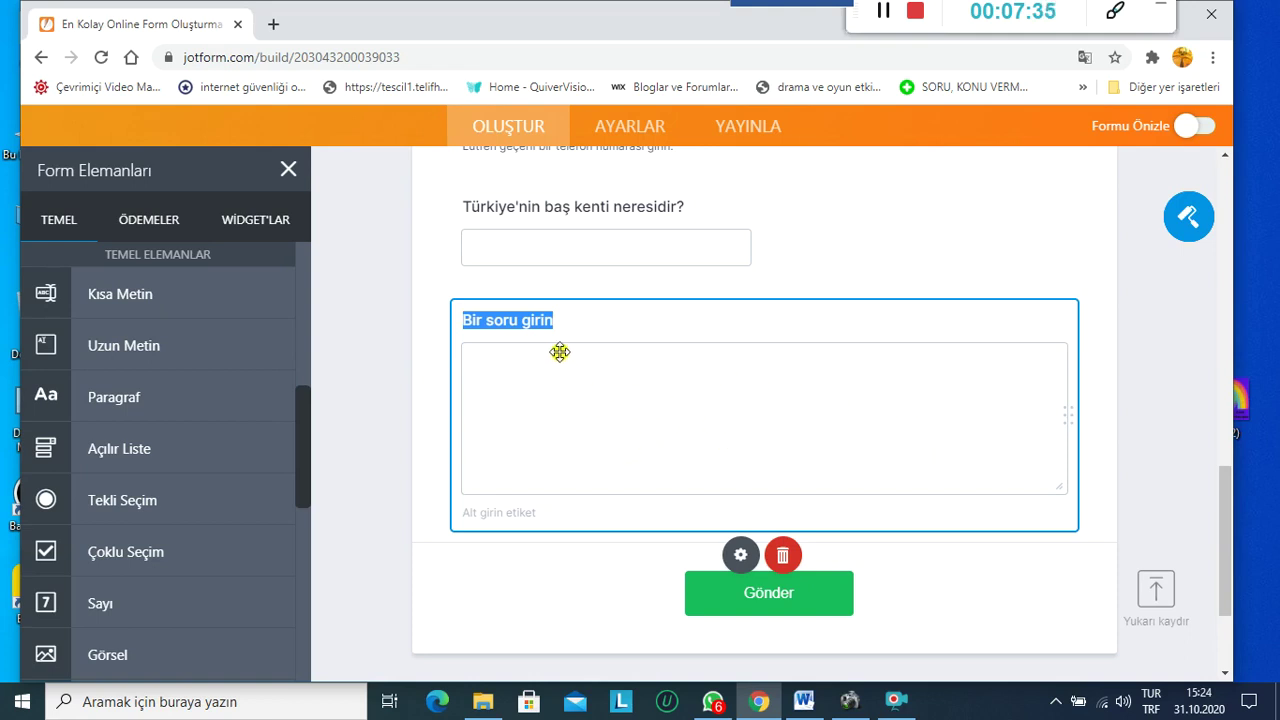
{"action": "type", "text": "Pro"}
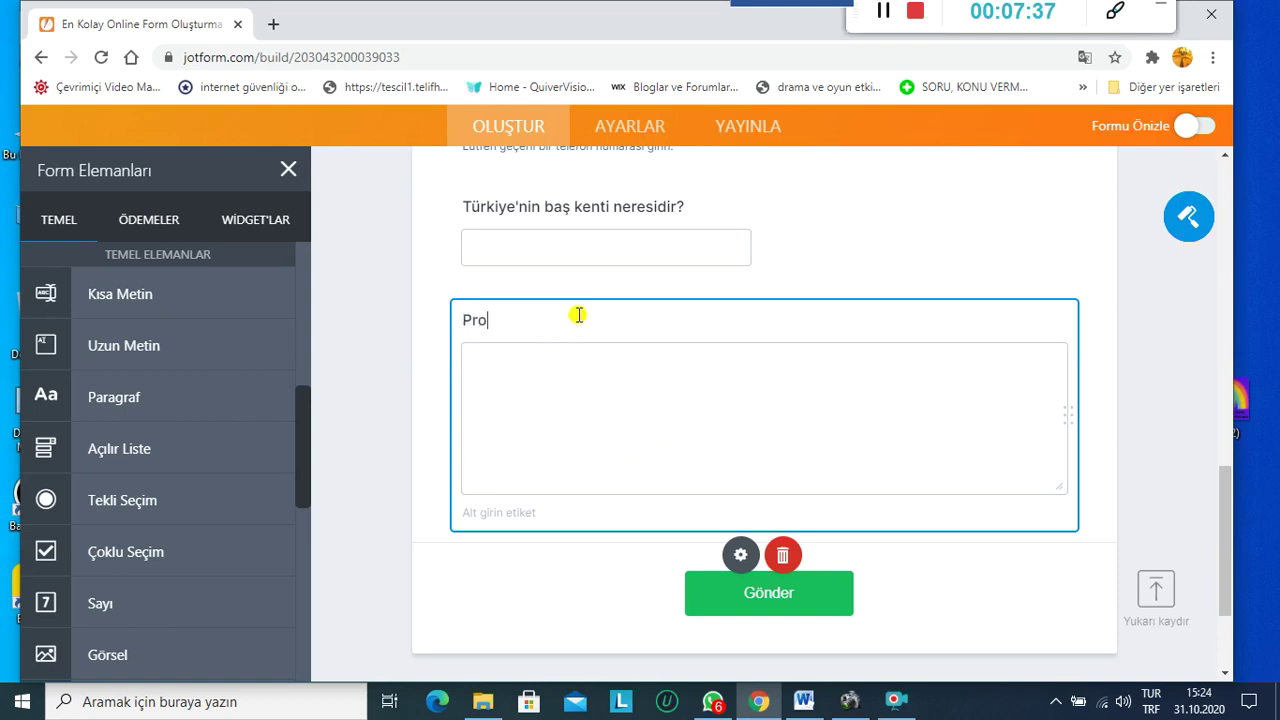
{"action": "type", "text": "jemize neden girmek is"}
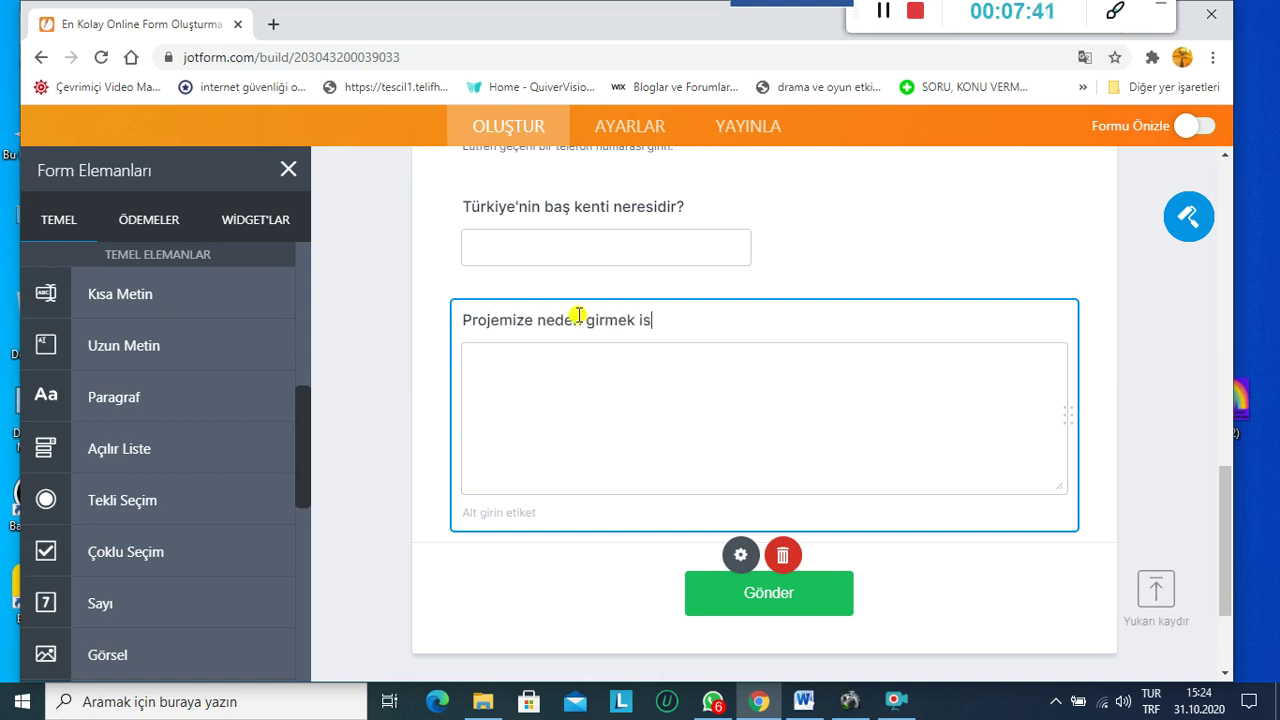
{"action": "type", "text": "tiyorusun"}
{"action": "key", "text": "BackSpace"}
{"action": "key", "text": "BackSpace"}
{"action": "key", "text": "BackSpace"}
{"action": "type", "text": "unuz?"}
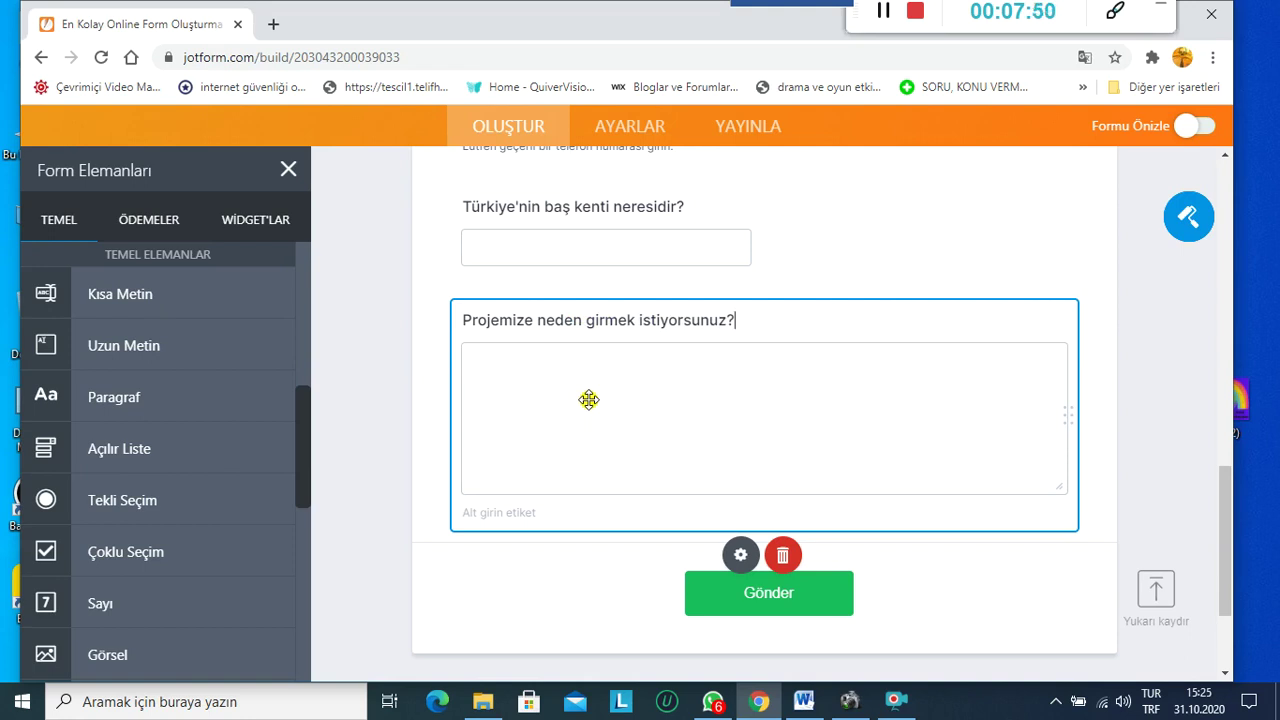
{"action": "left_click", "coordinate": [394, 390]}
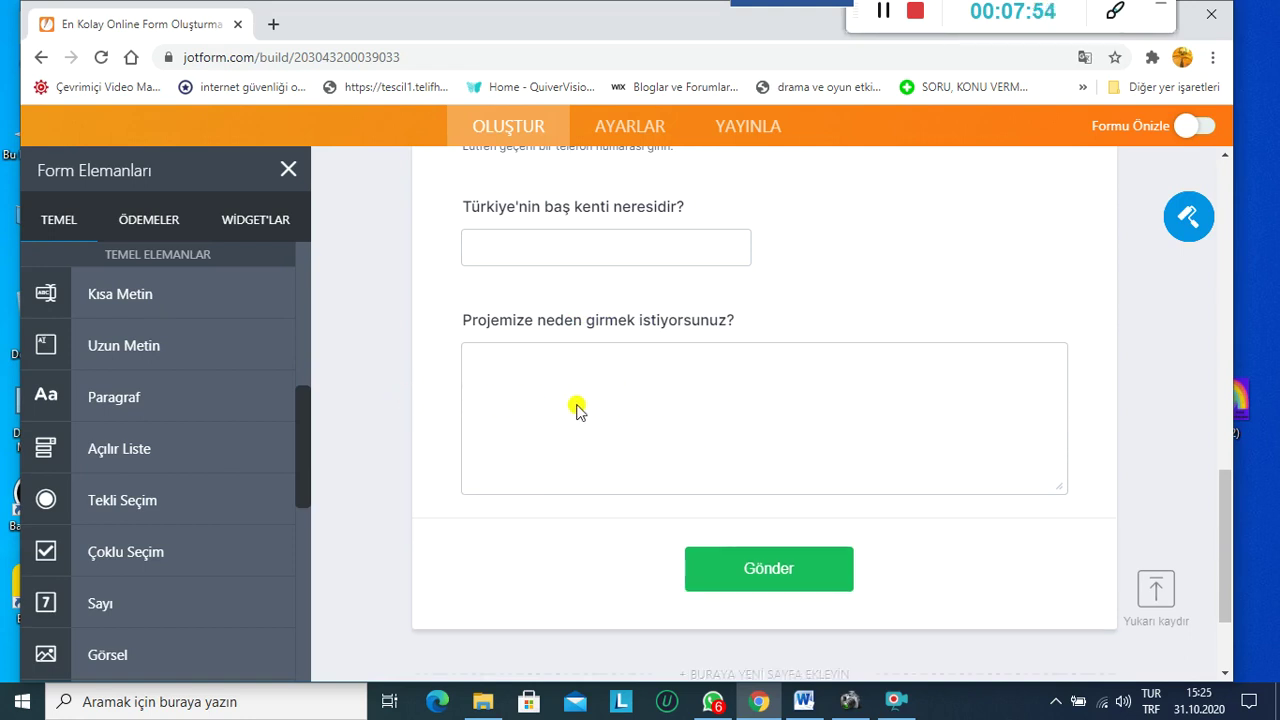
Step: Try out a Paragraf element below the long text question by opening its text editor, and delete the element
{"action": "left_click", "coordinate": [105, 397]}
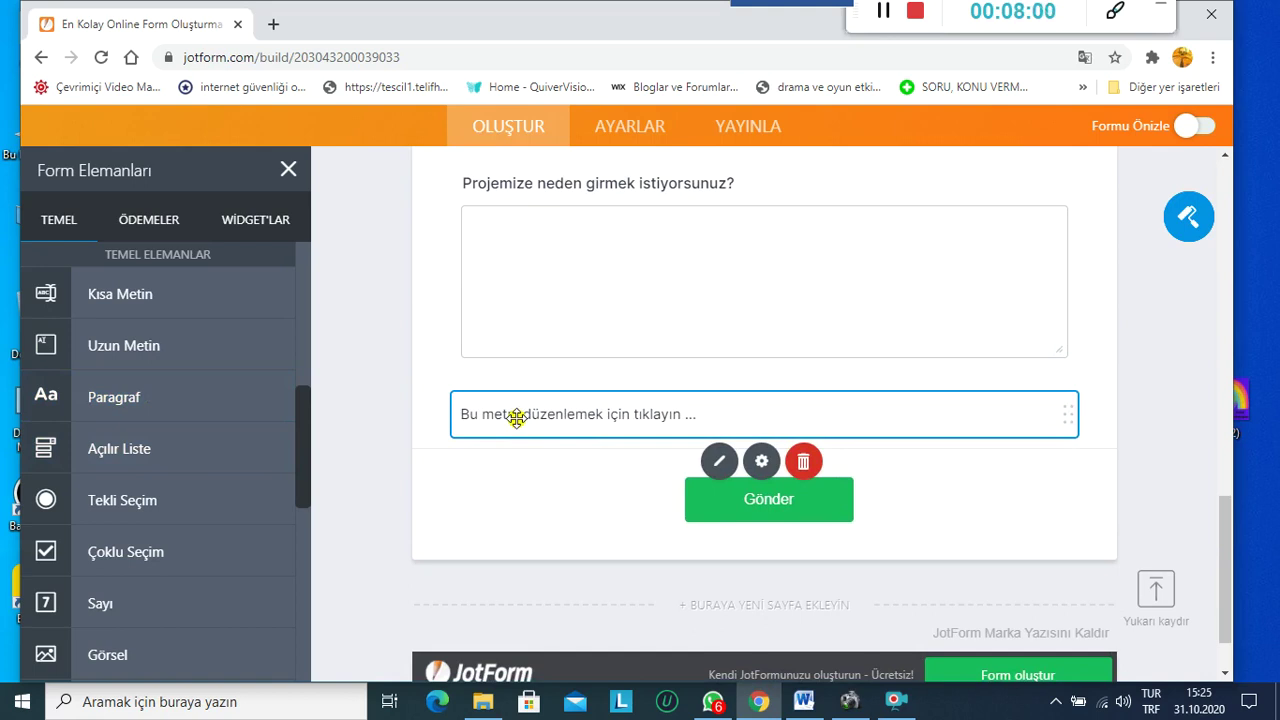
{"action": "left_click", "coordinate": [722, 463]}
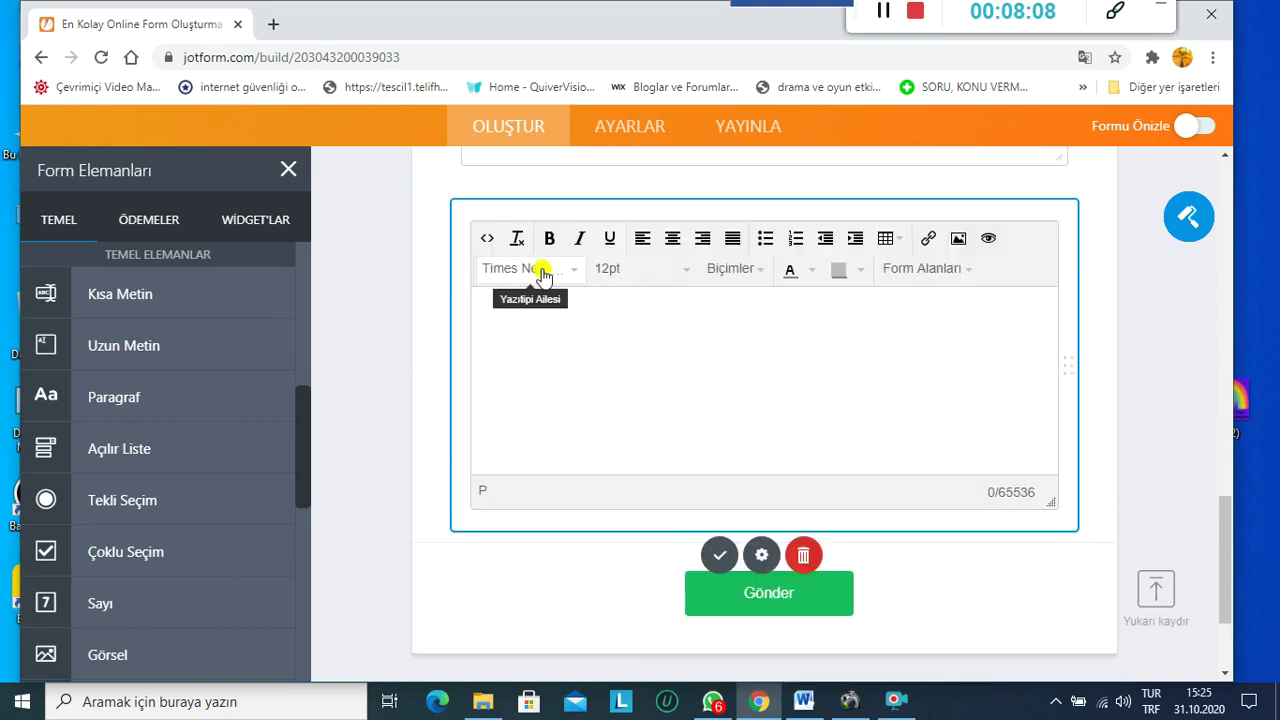
{"action": "left_click", "coordinate": [545, 311]}
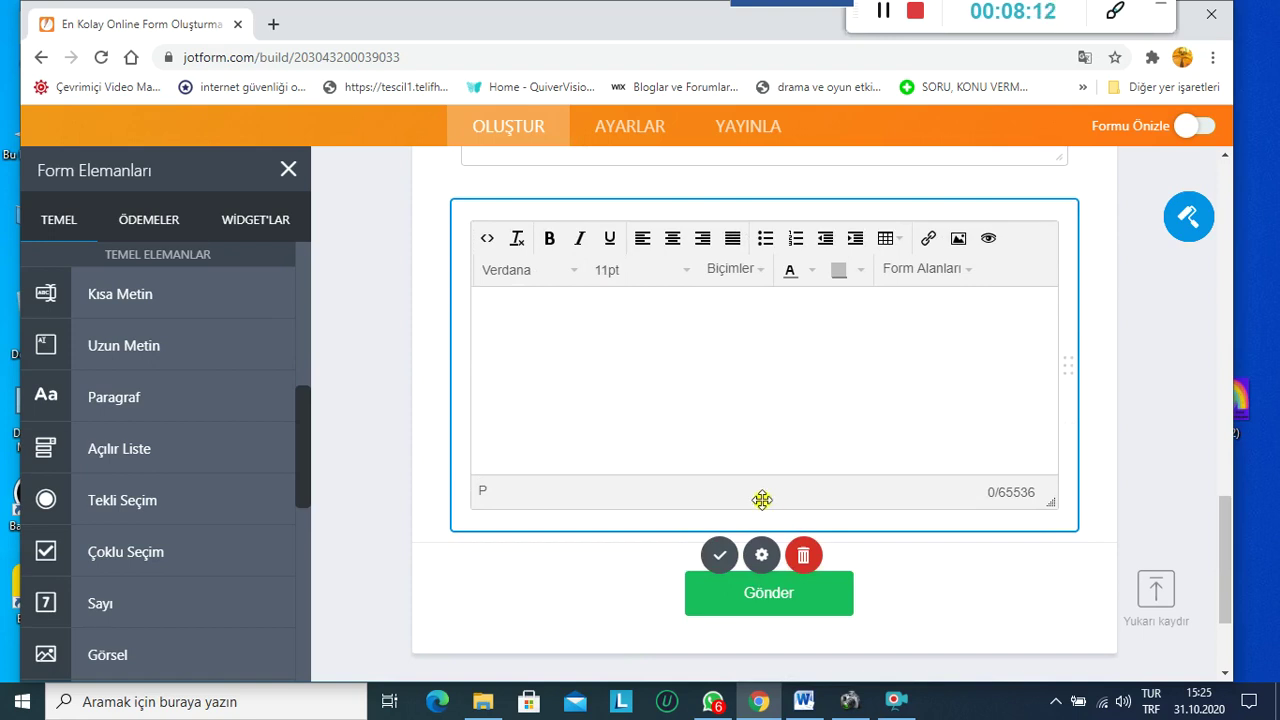
{"action": "left_click", "coordinate": [803, 555]}
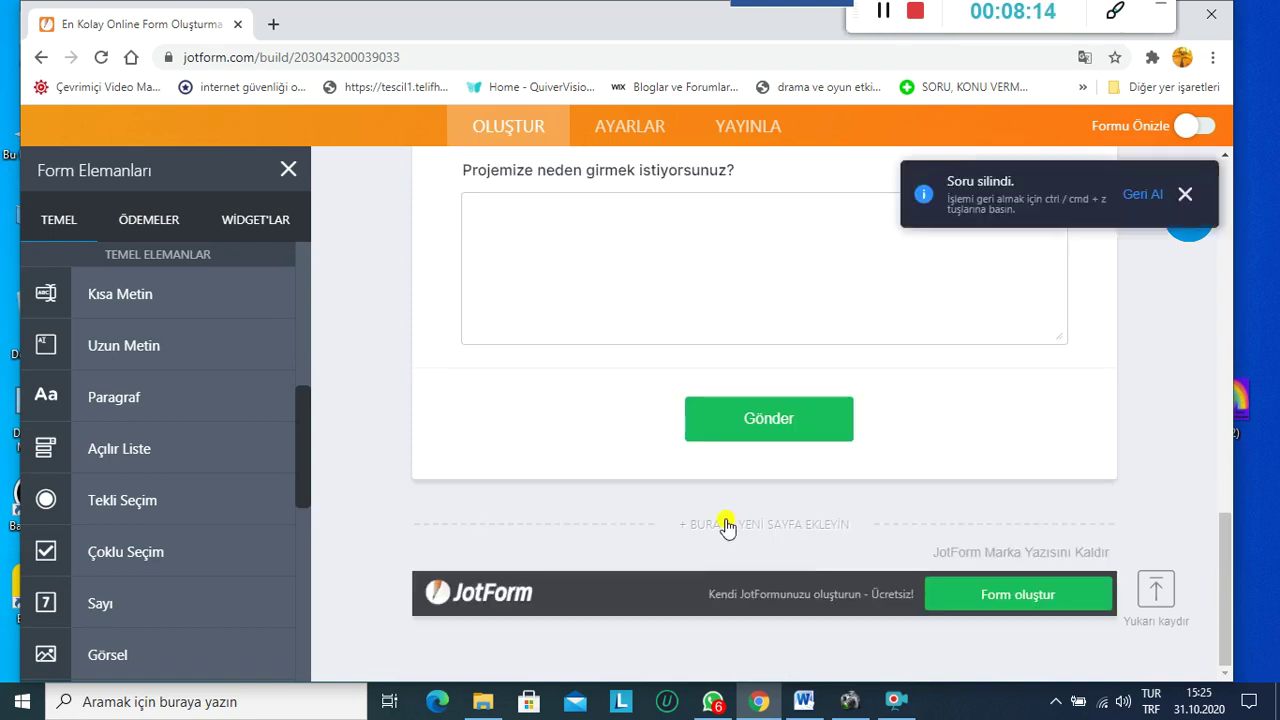
{"action": "scroll", "coordinate": [437, 453], "scroll_direction": "up", "scroll_amount": 1}
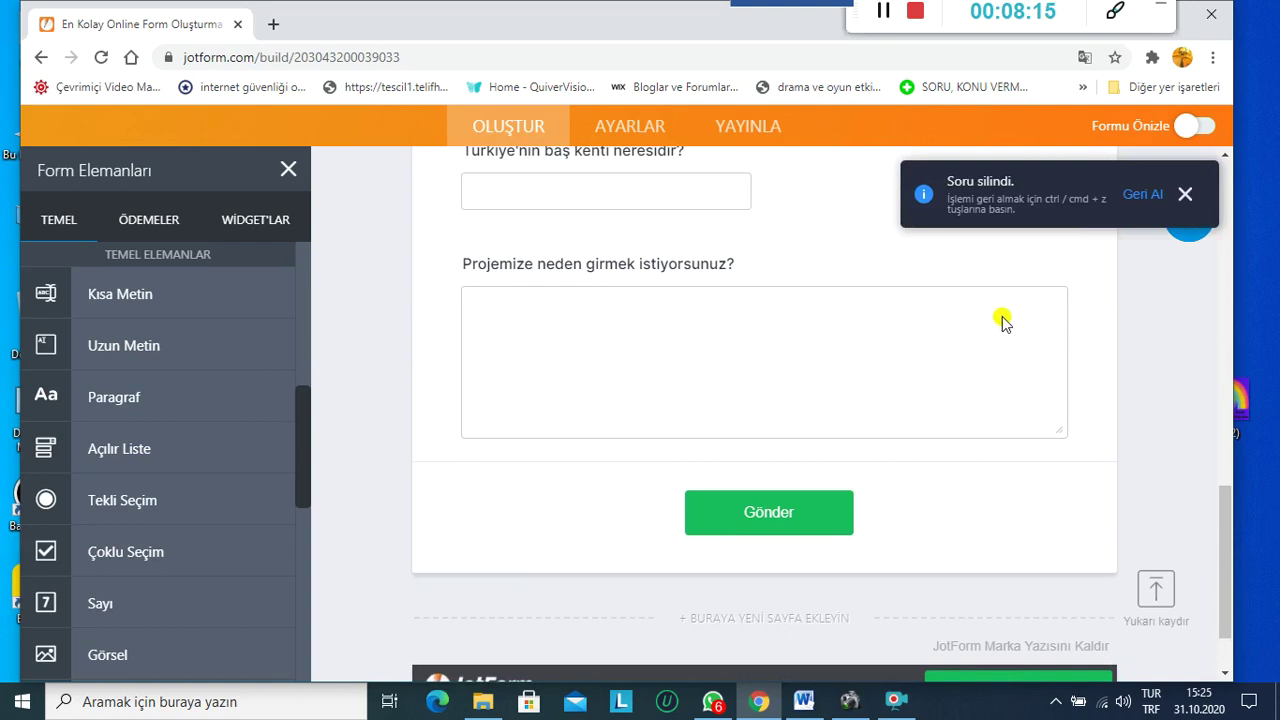
{"action": "left_click", "coordinate": [1184, 194]}
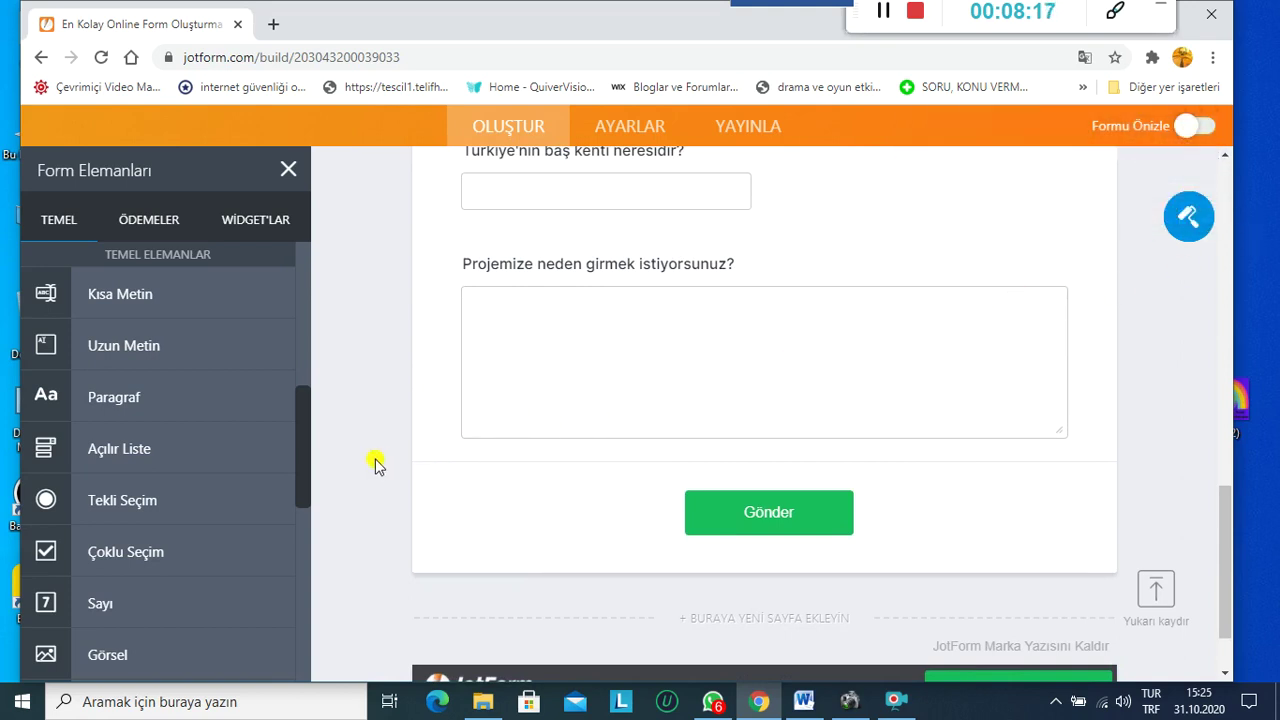
Step: Add an Açılır Liste question below the long text question with the text "Türkiye'nin baş kenti neresidir?"
{"action": "scroll", "coordinate": [371, 462], "scroll_direction": "down", "scroll_amount": 1}
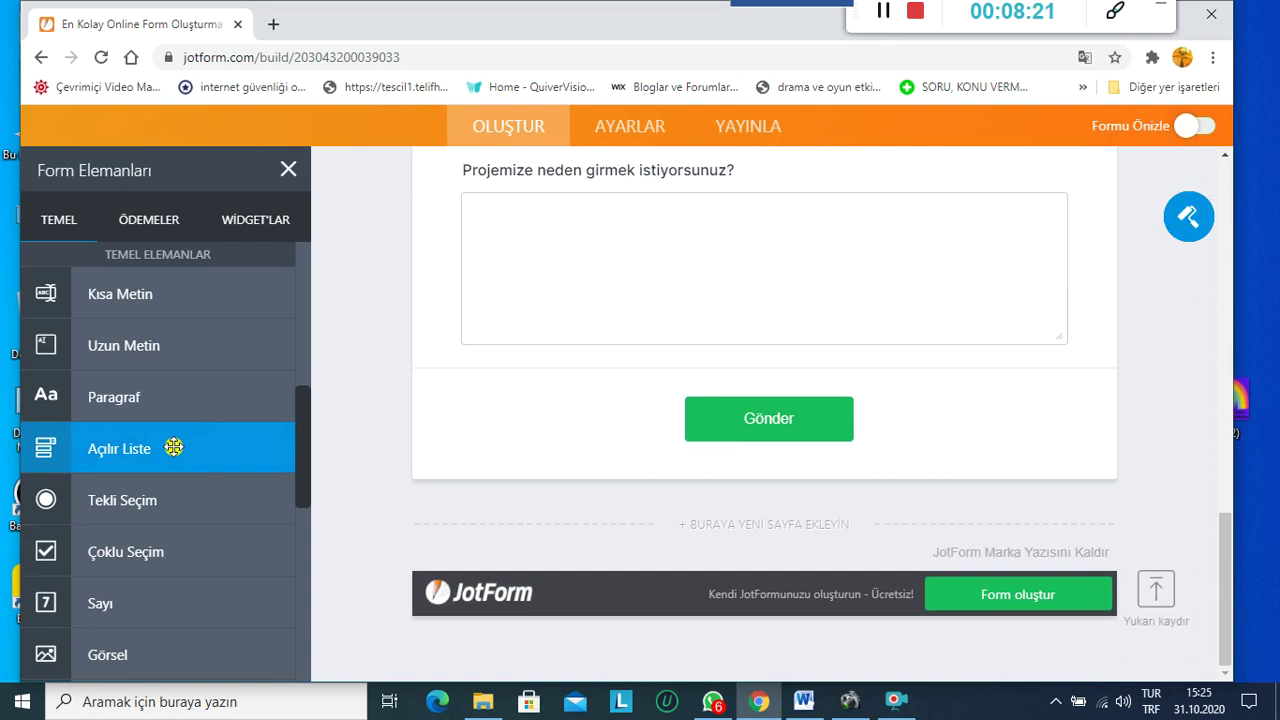
{"action": "left_click", "coordinate": [111, 451]}
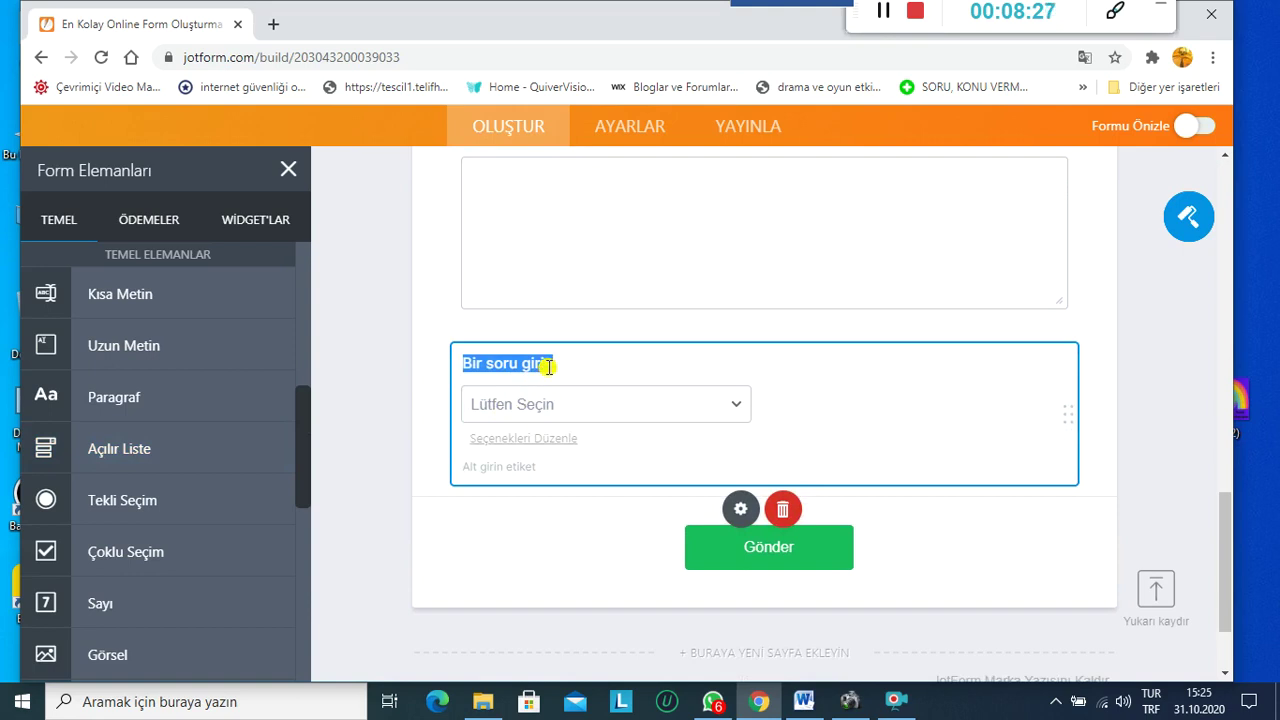
{"action": "type", "text": "Türkiy"}
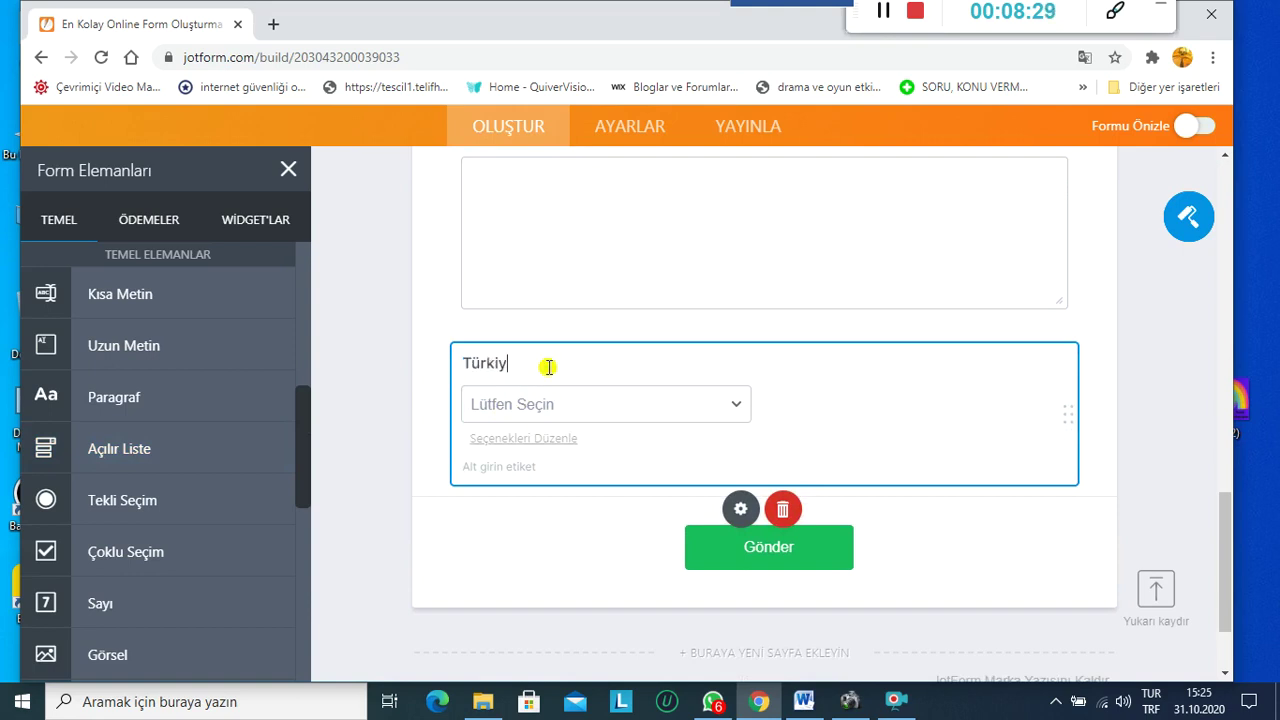
{"action": "type", "text": "e'nin başl"}
{"action": "key", "text": "BackSpace"}
{"action": "type", "text": "kenti nered"}
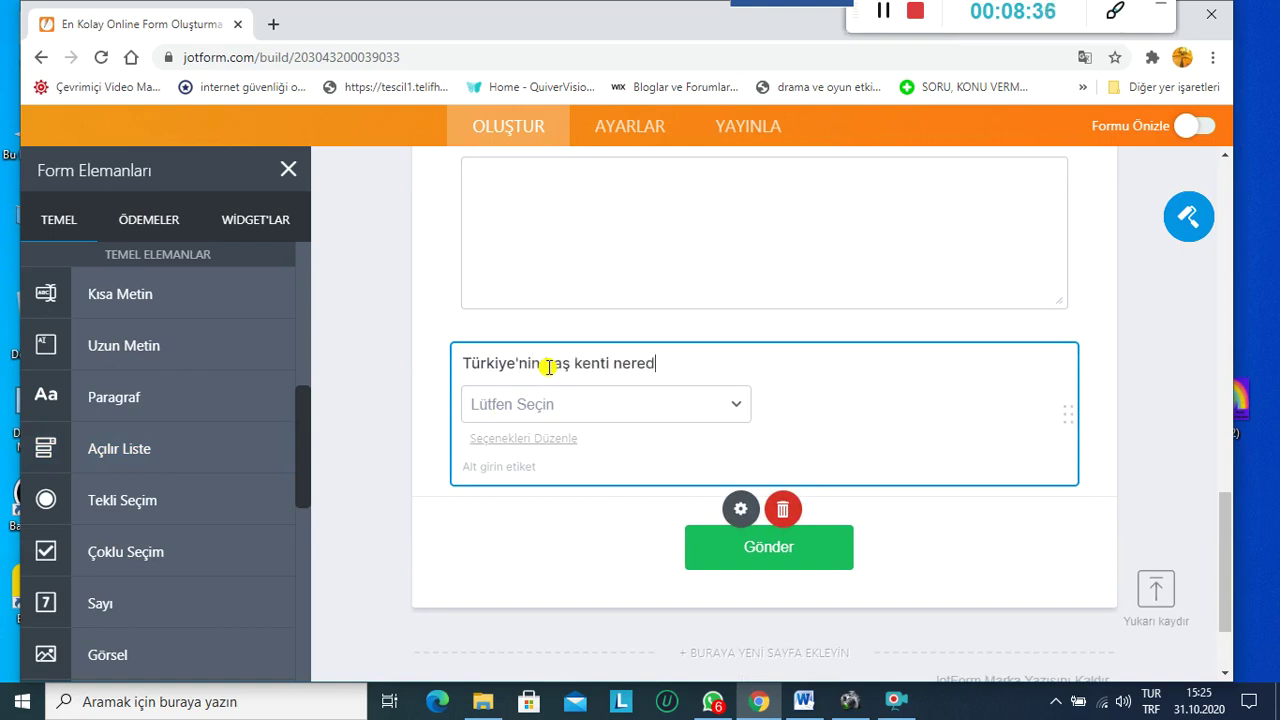
{"action": "key", "text": "BackSpace"}
{"action": "type", "text": "sidir?"}
Step: Enter Ankara, İstanbul, Bursa, Konya, İzmir and Adana as the dropdown question's options, one per line, and review the list
{"action": "left_click", "coordinate": [695, 406]}
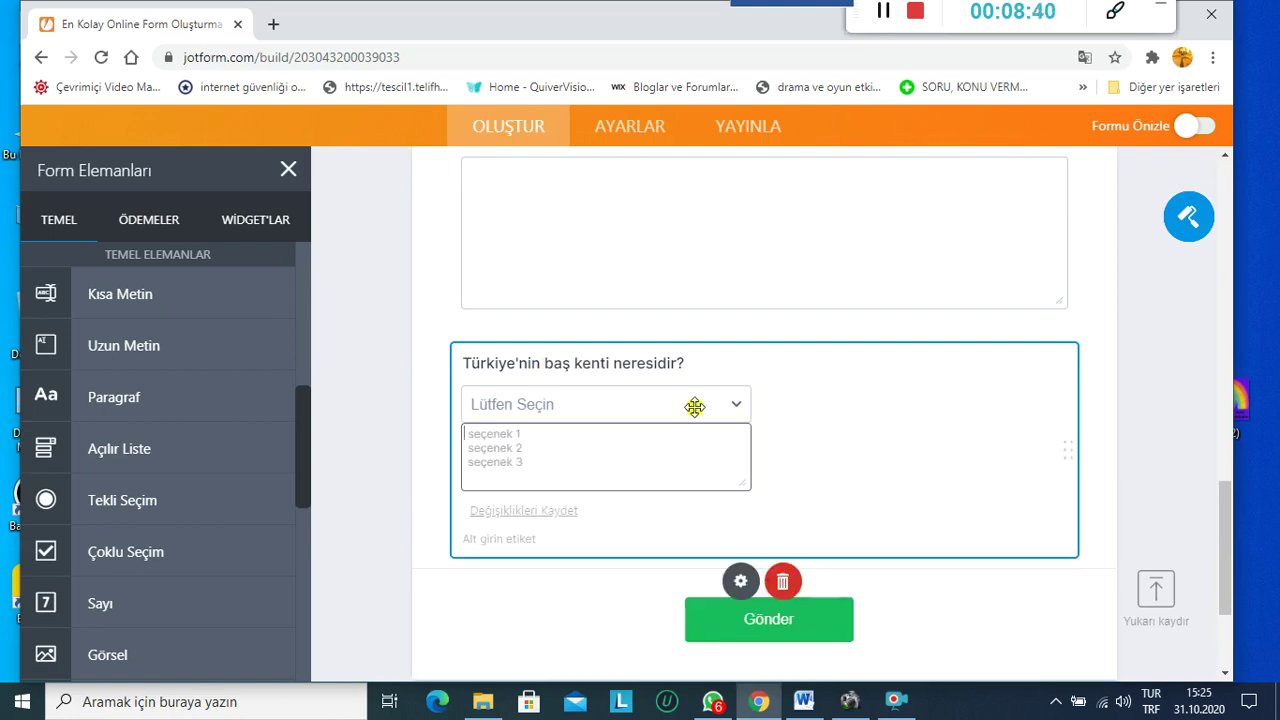
{"action": "left_click", "coordinate": [536, 436]}
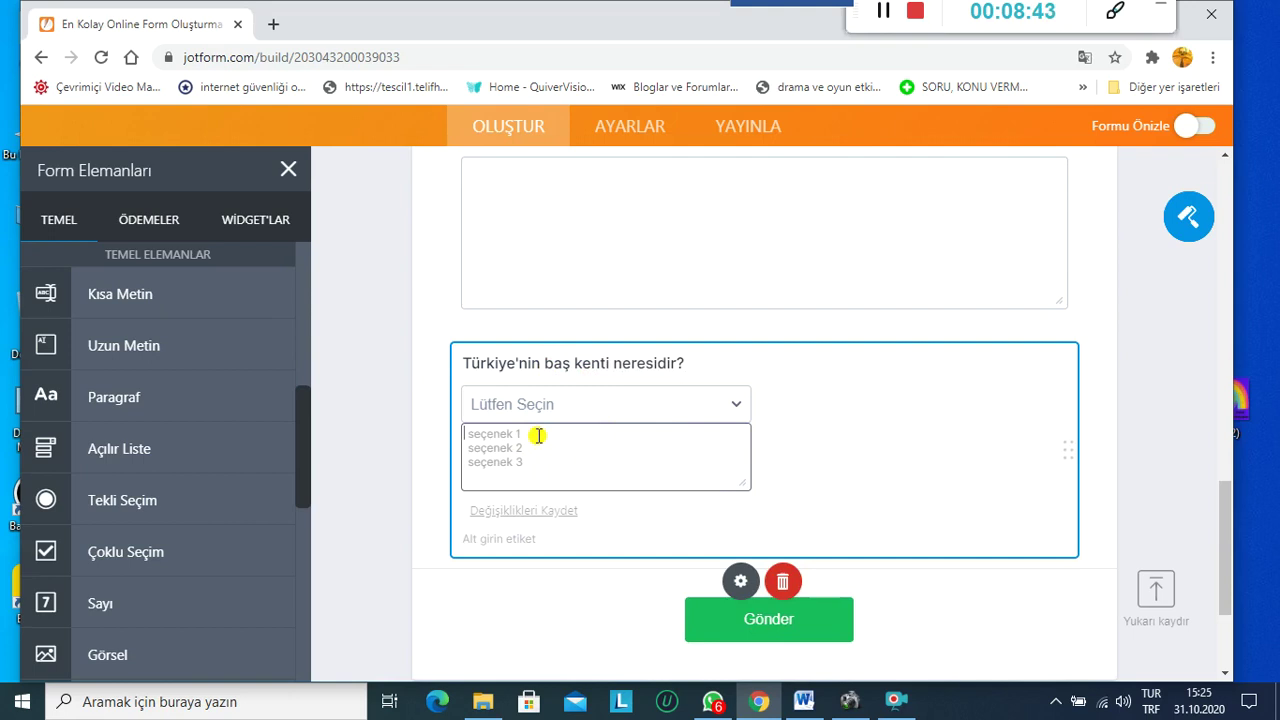
{"action": "left_click", "coordinate": [468, 435]}
{"action": "type", "text": "Ankara "}
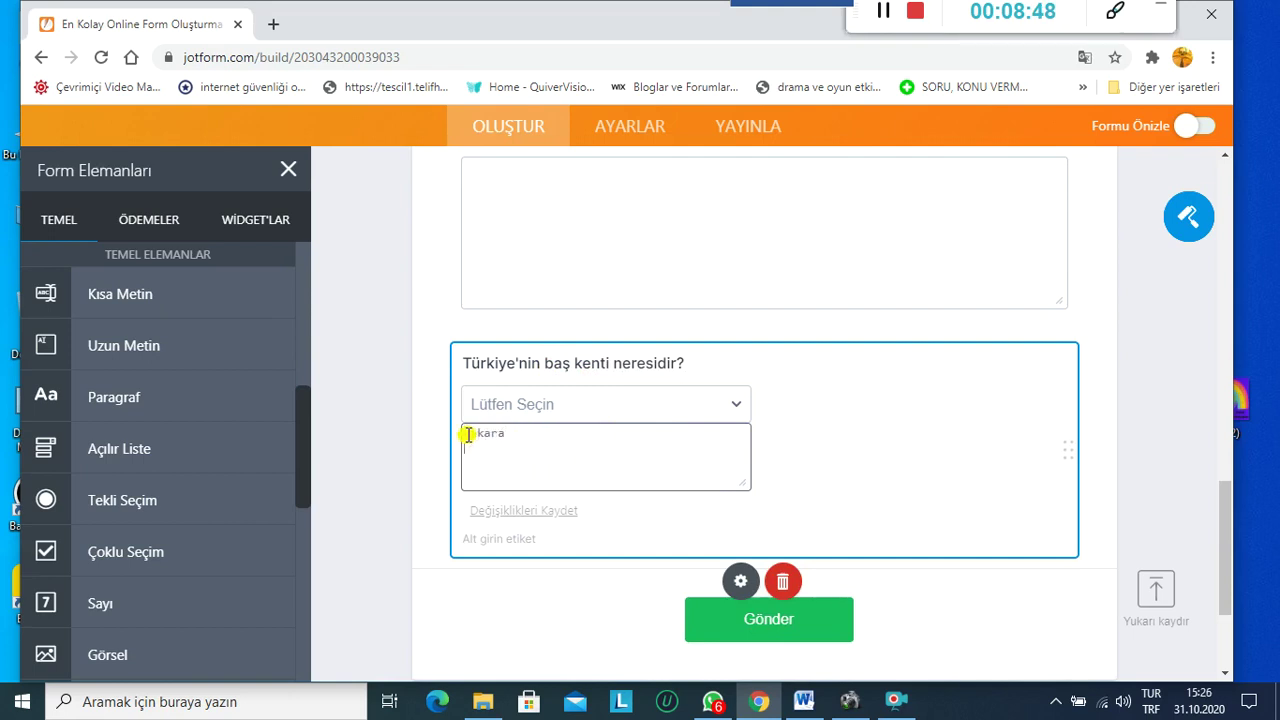
{"action": "type", "text": "İstanbul"}
{"action": "key", "text": "Return"}
{"action": "type", "text": "Bursa"}
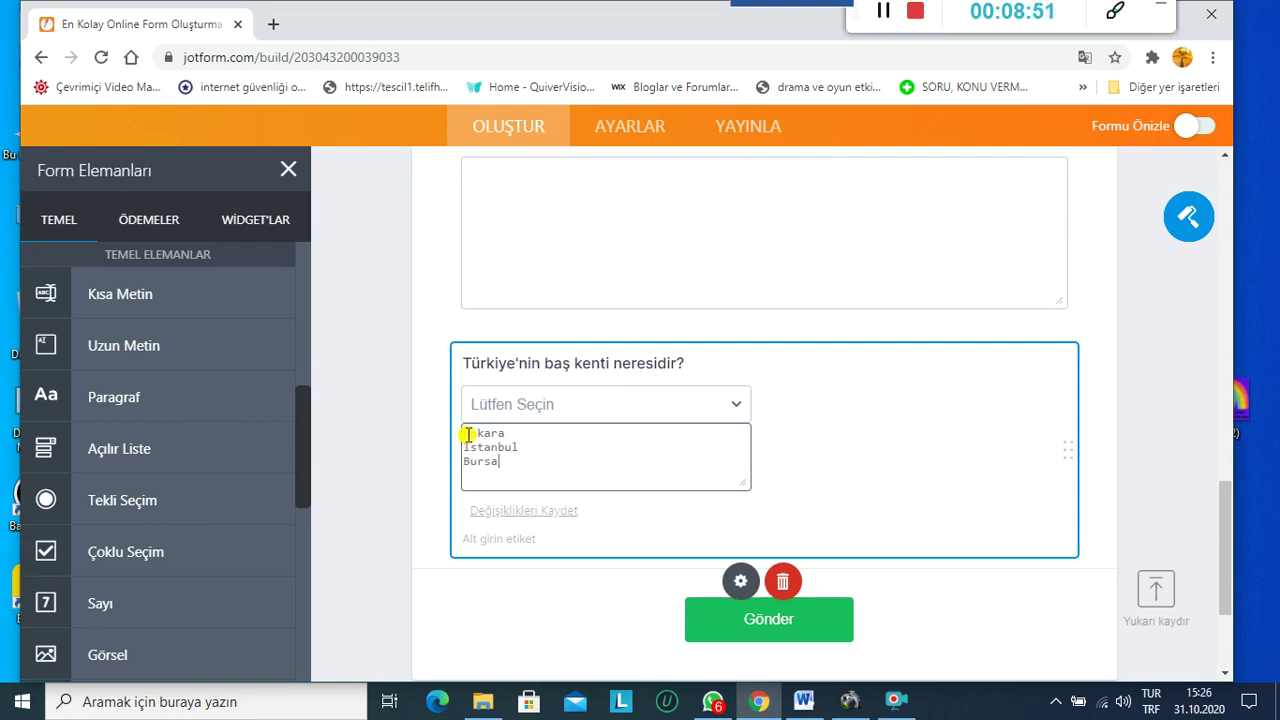
{"action": "type", "text": " Kony"}
{"action": "type", "text": "a"}
{"action": "key", "text": "Return"}
{"action": "type", "text": "İzmir"}
{"action": "key", "text": "Return"}
{"action": "type", "text": "Adana"}
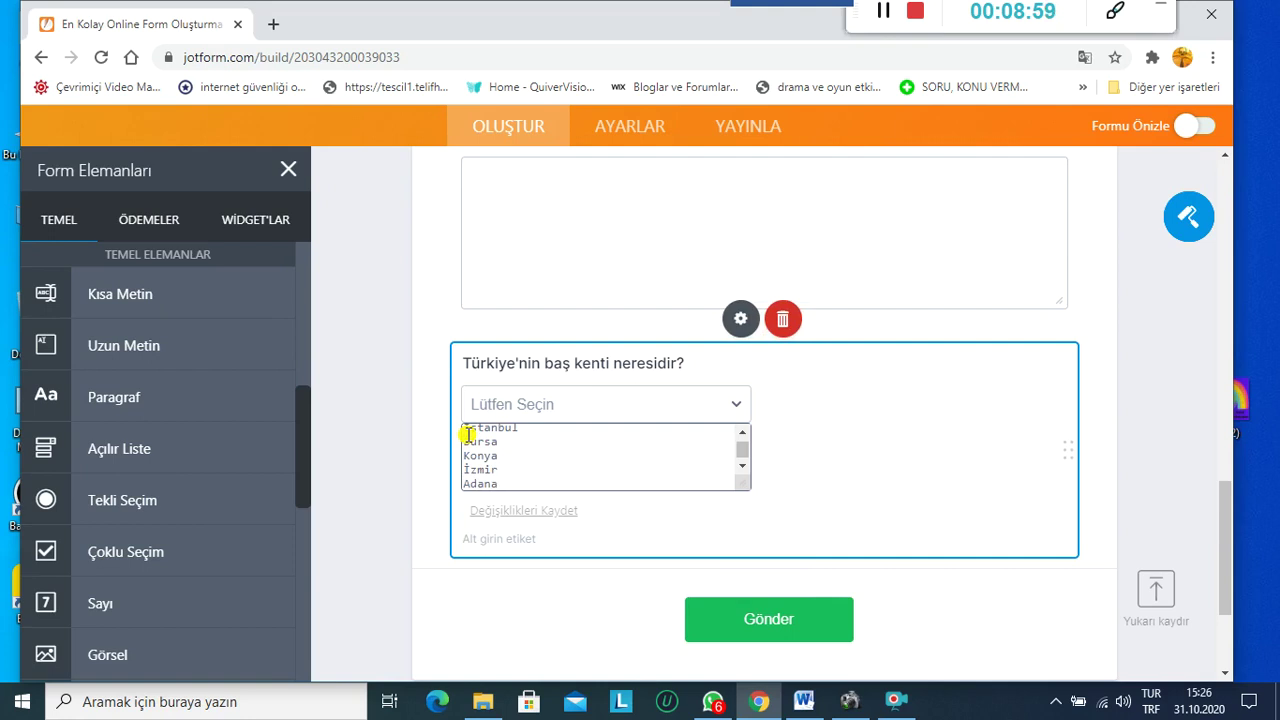
{"action": "left_click", "coordinate": [405, 453]}
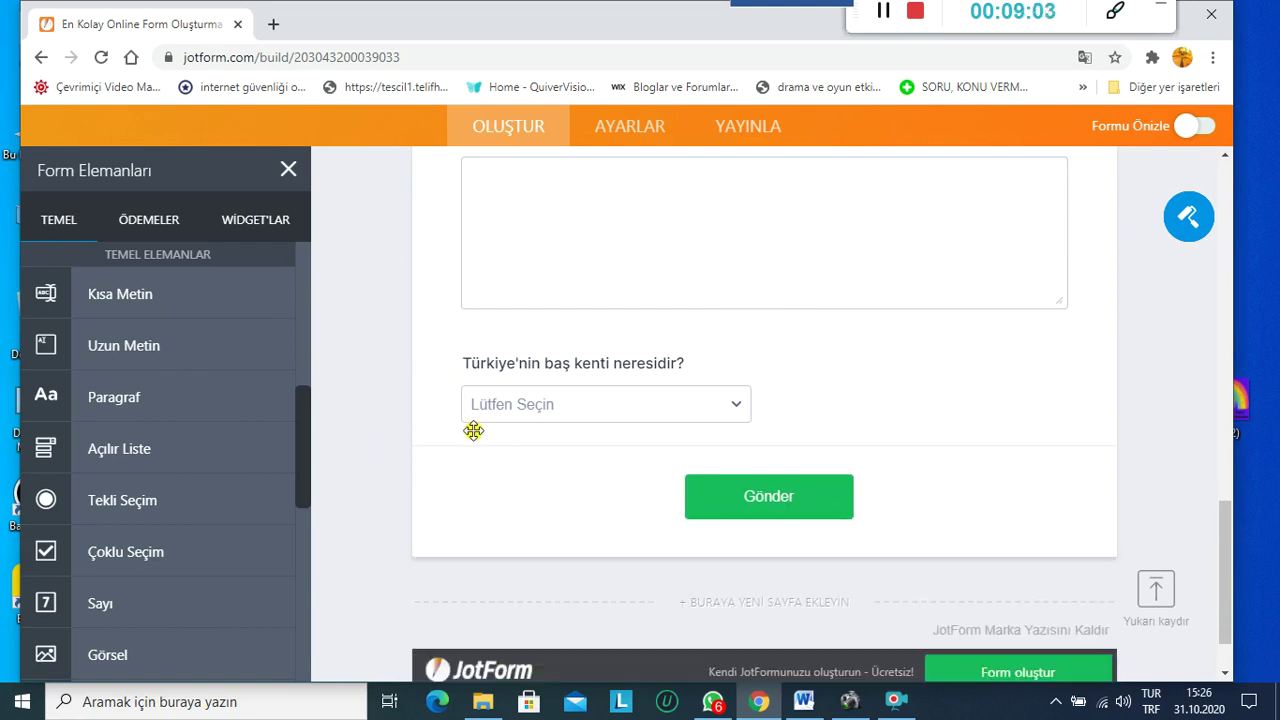
{"action": "left_click", "coordinate": [631, 404]}
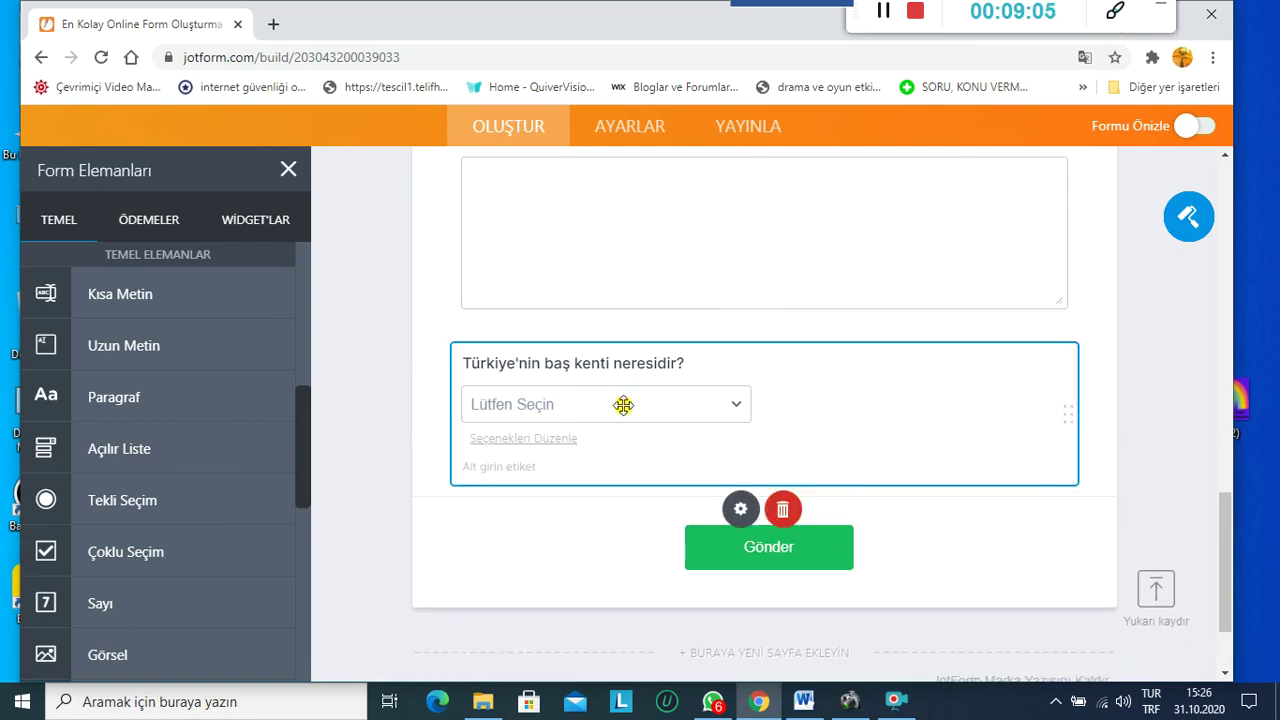
{"action": "left_click", "coordinate": [547, 440]}
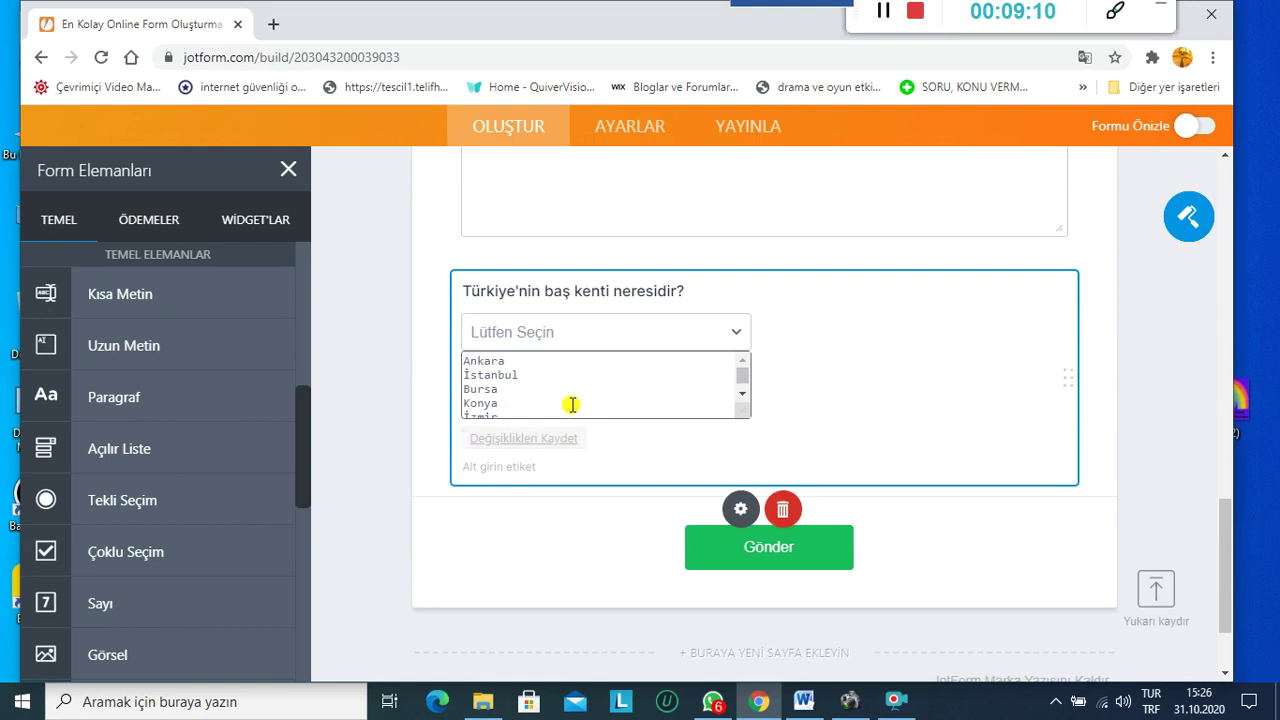
{"action": "left_click", "coordinate": [398, 432]}
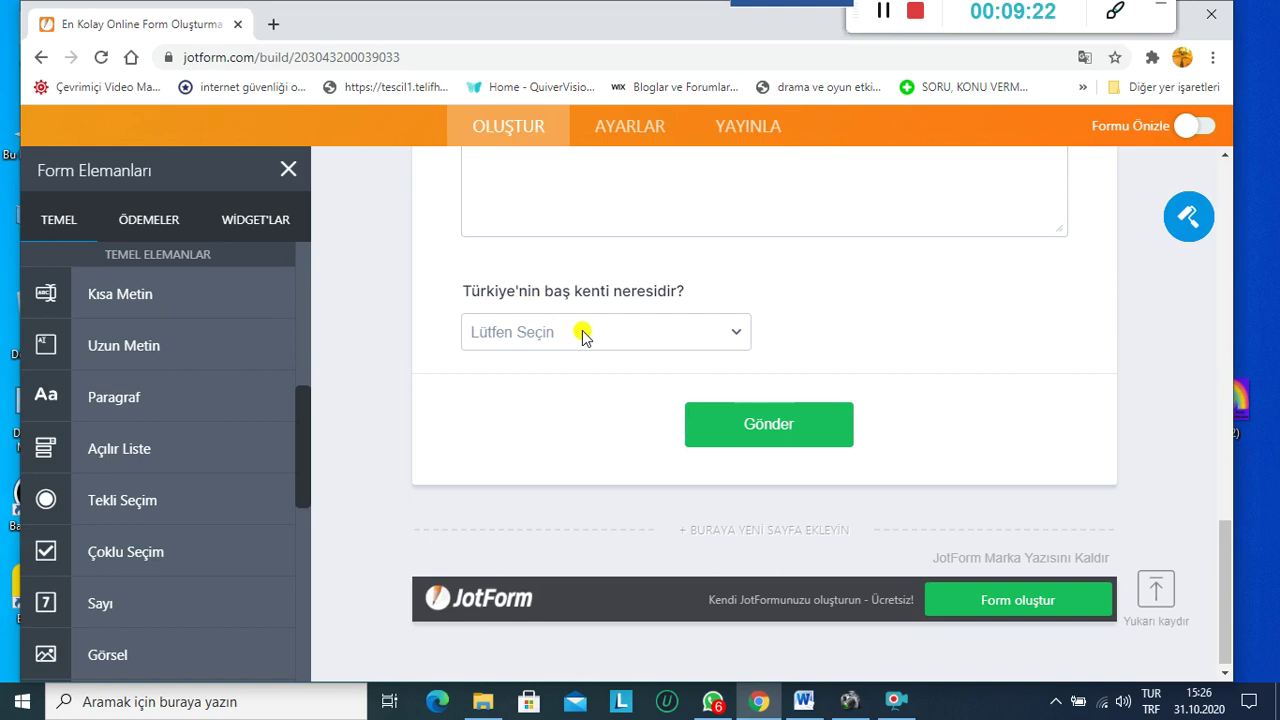
Step: Add a Tekli Seçim question below the dropdown with the text "Türkiye'nin baş kenti neresidir?"
{"action": "left_click", "coordinate": [117, 510]}
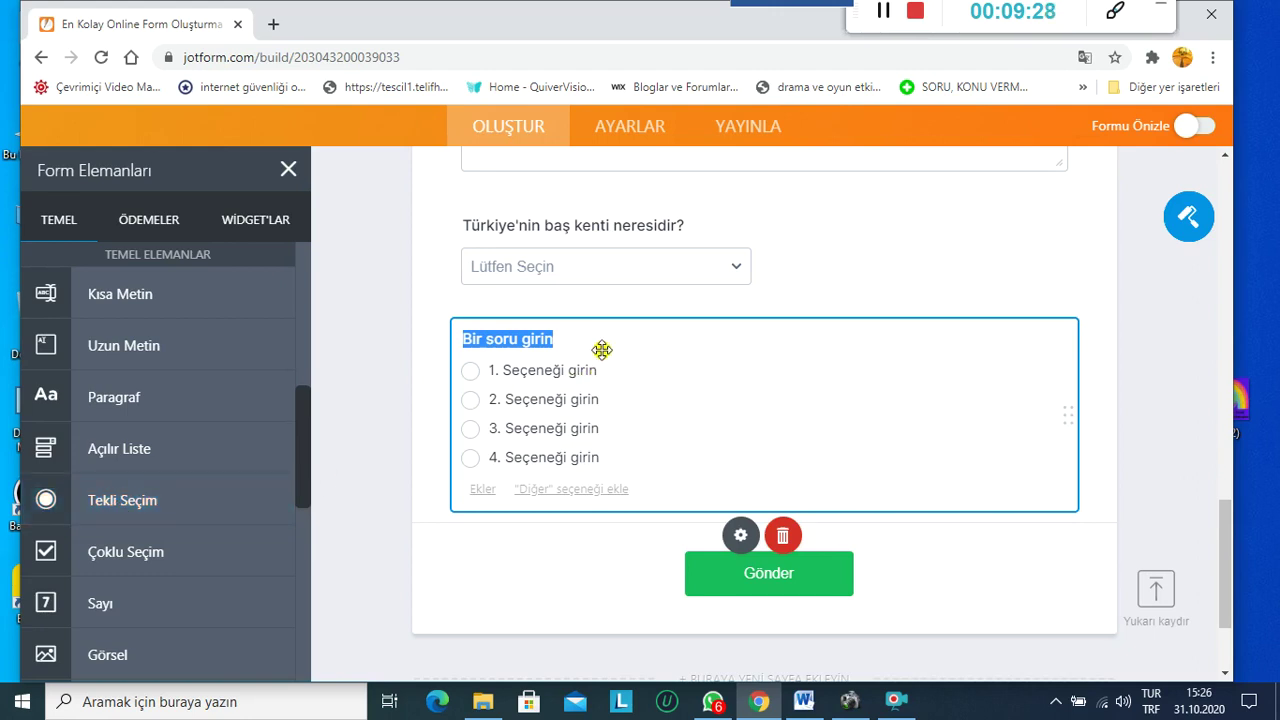
{"action": "type", "text": "Türkiye'nin baş"}
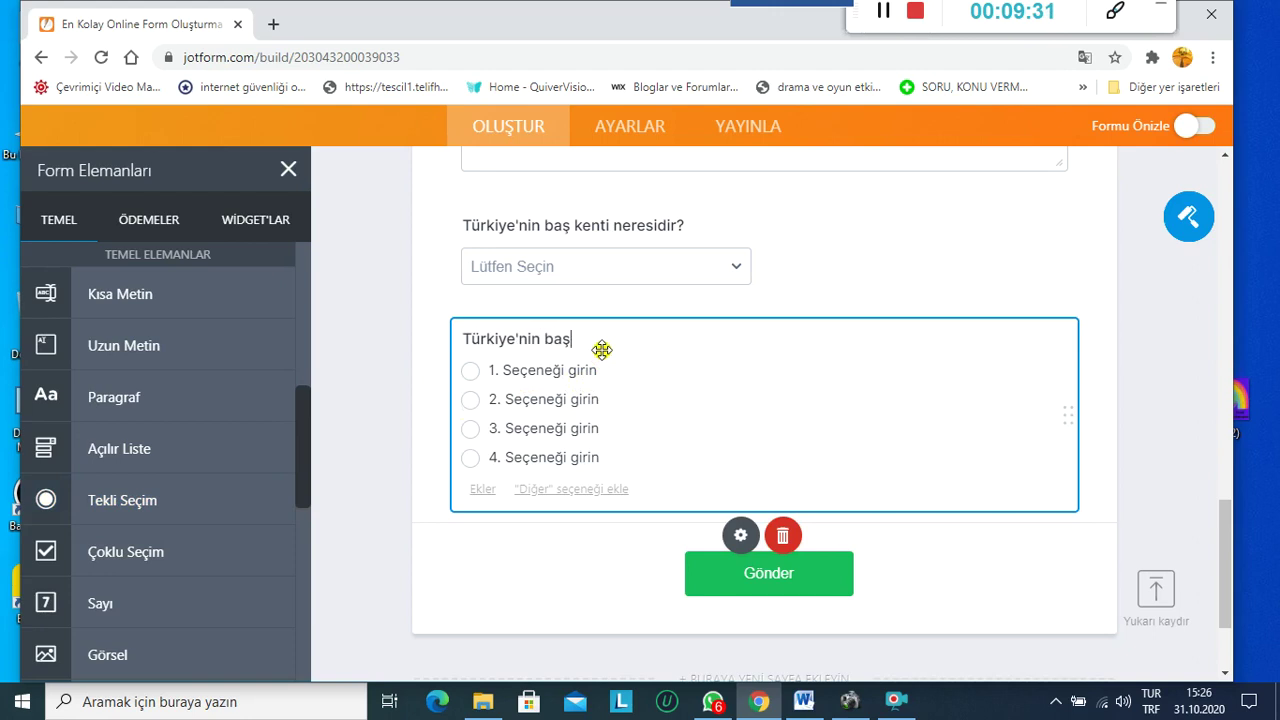
{"action": "type", "text": " kenti neresidir?"}
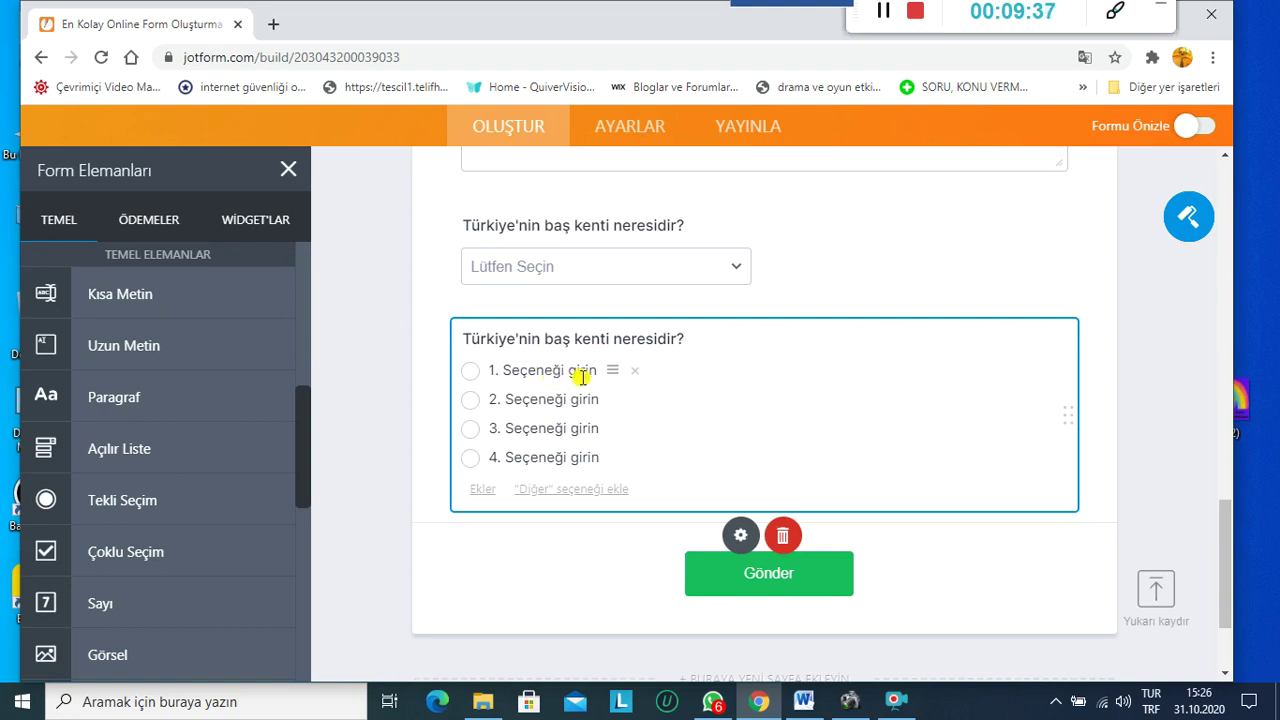
Step: Replace the first three placeholder options of the single-choice question with Ankara, İstanbul and Bursa
{"action": "left_click_drag", "start_coordinate": [600, 370], "coordinate": [492, 370]}
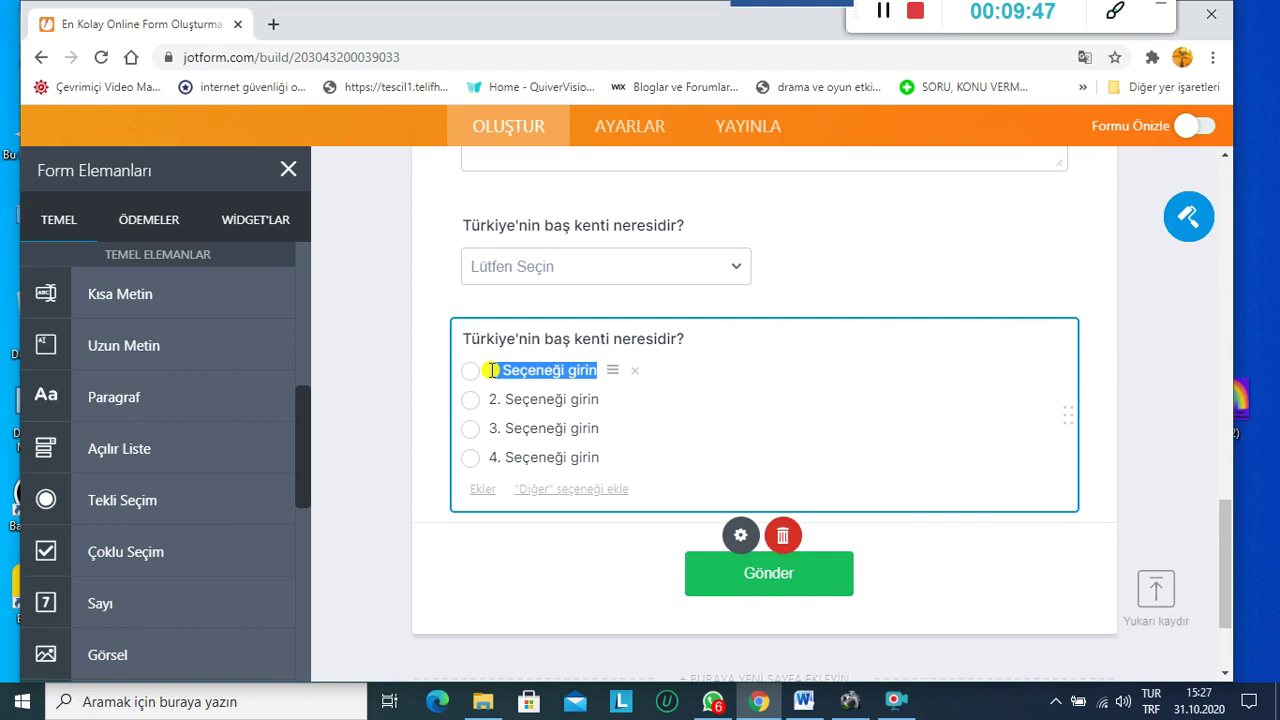
{"action": "type", "text": "Ankara"}
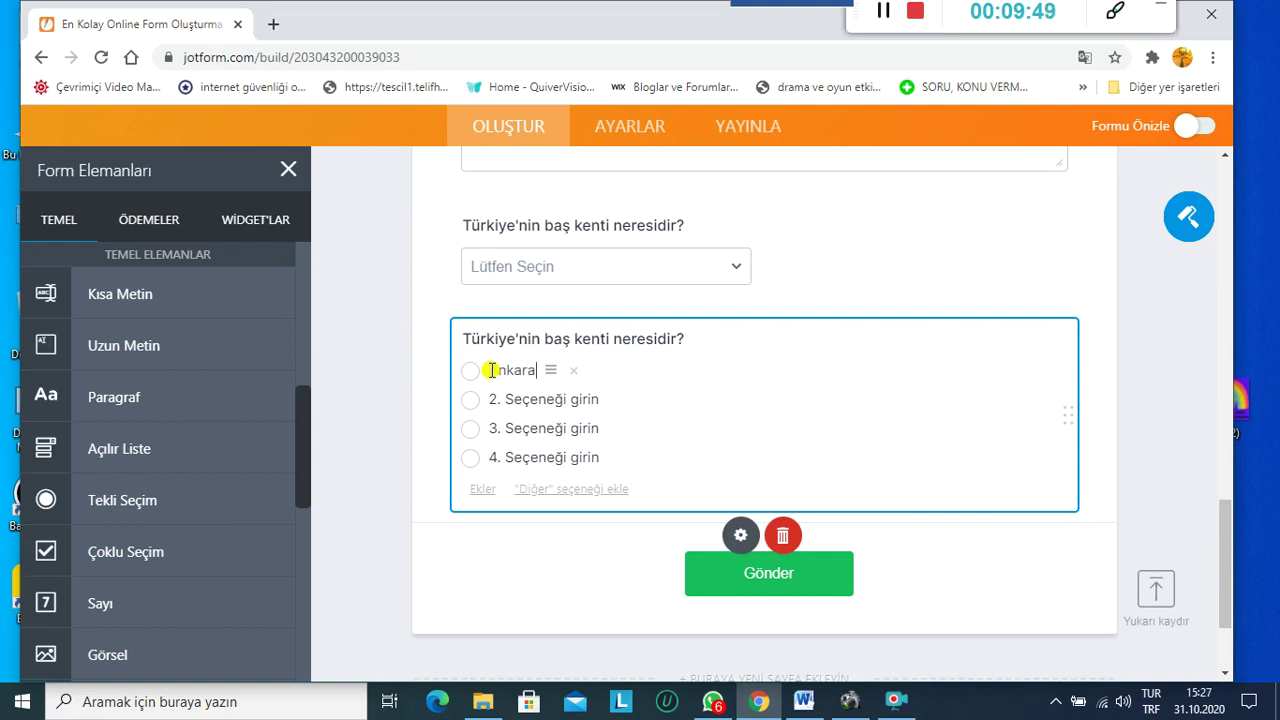
{"action": "left_click_drag", "start_coordinate": [490, 401], "coordinate": [591, 394]}
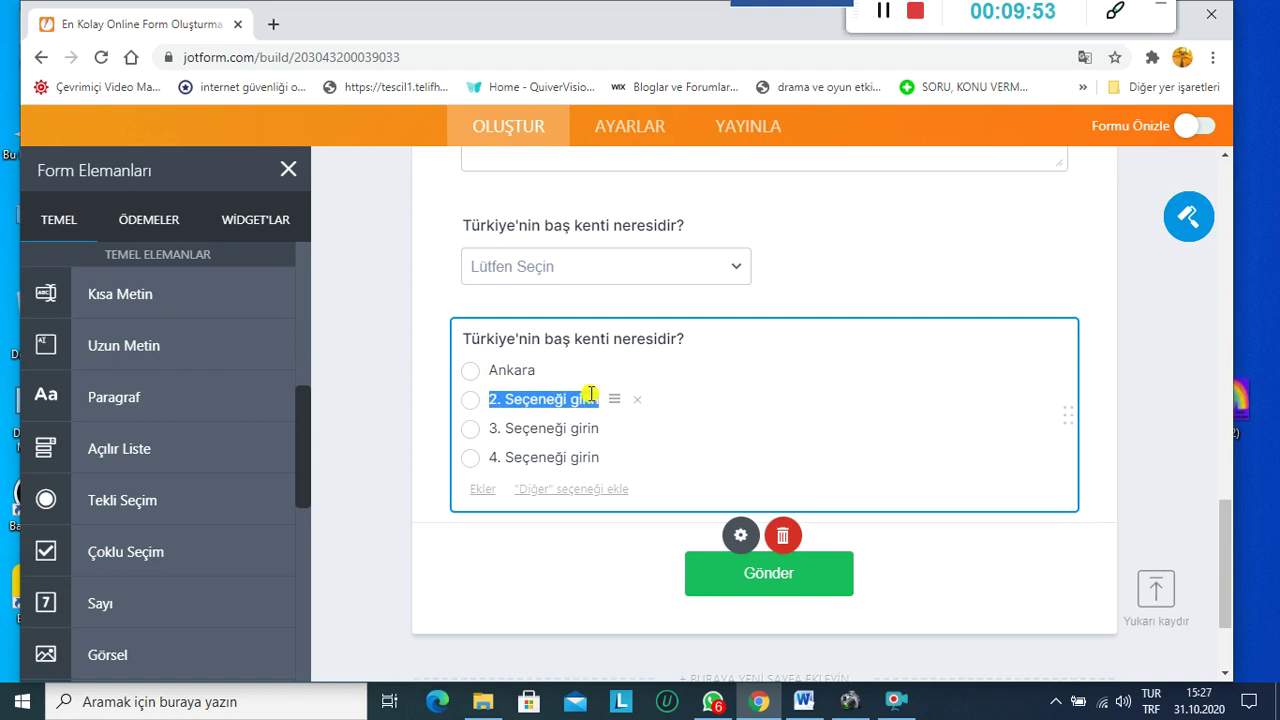
{"action": "type", "text": "İstanbul"}
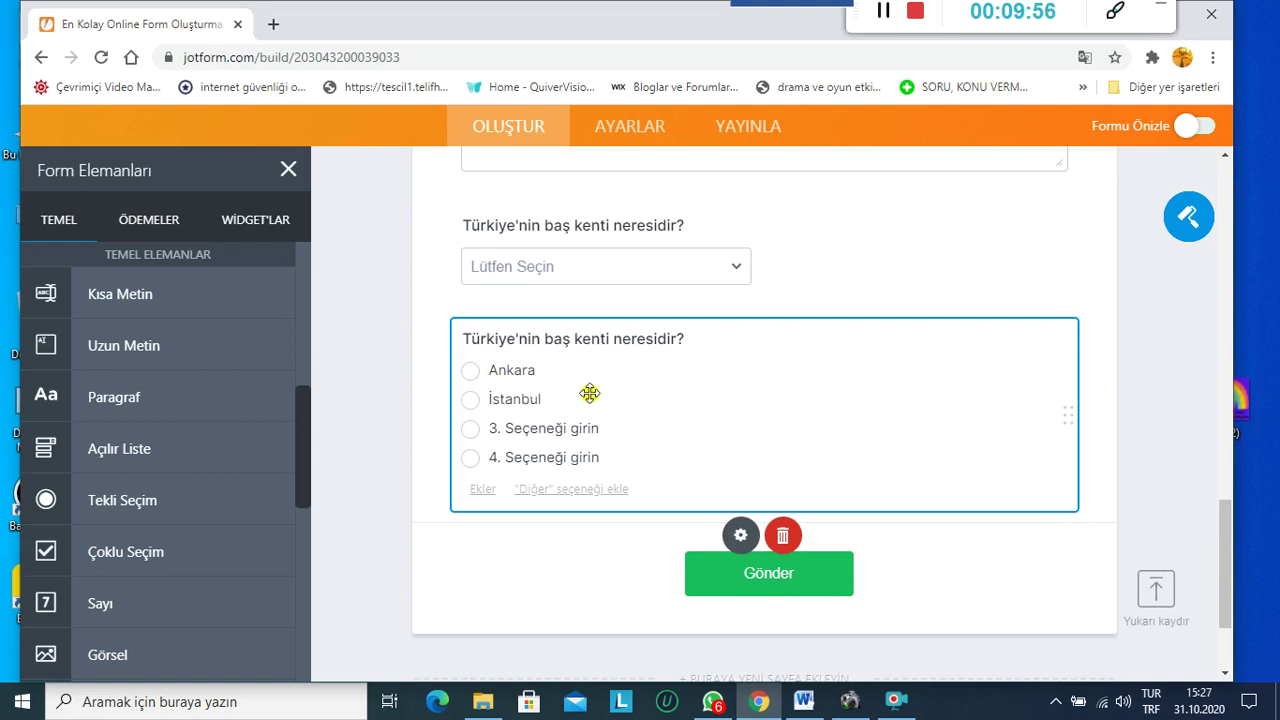
{"action": "left_click_drag", "start_coordinate": [488, 428], "coordinate": [607, 428]}
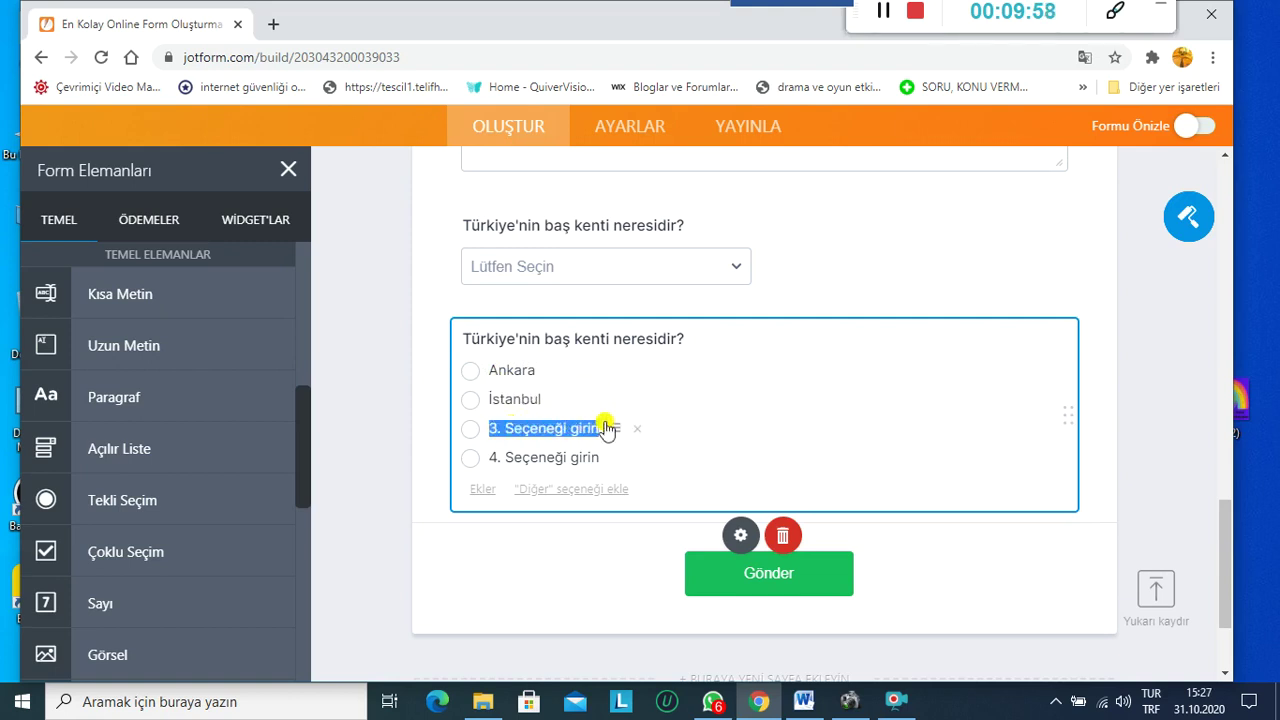
{"action": "type", "text": "Bursa"}
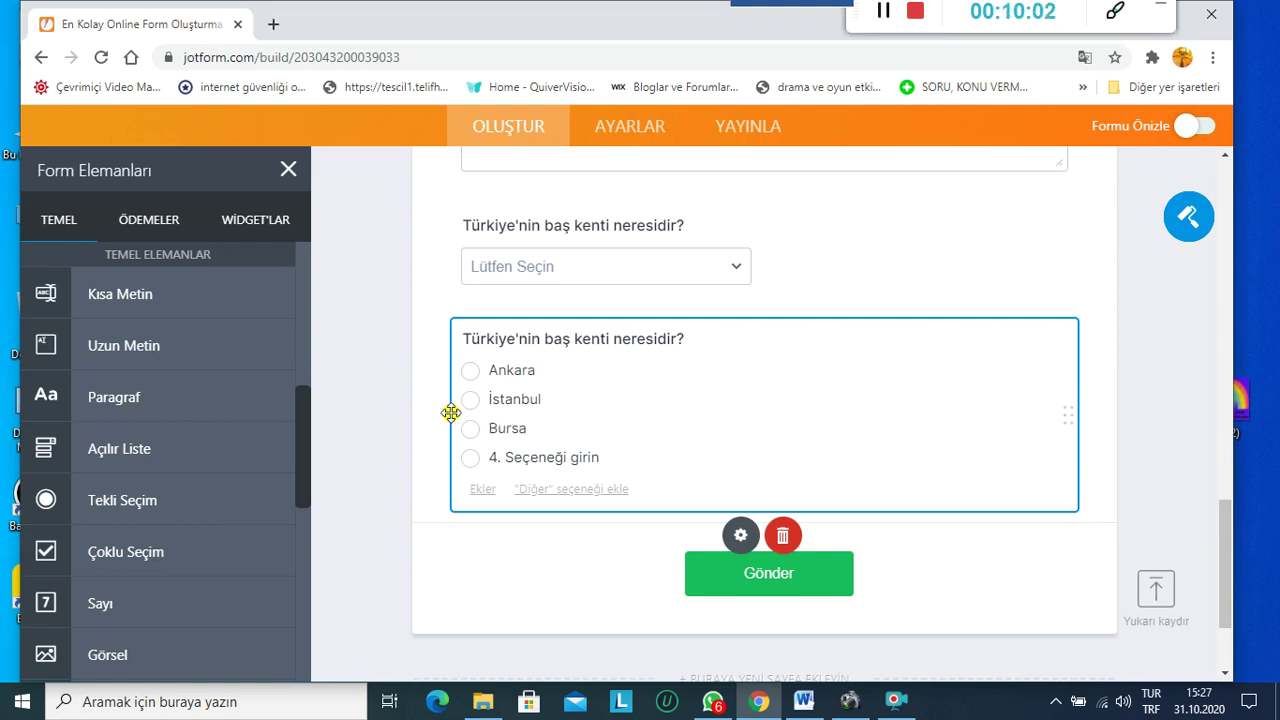
{"action": "left_click", "coordinate": [396, 440]}
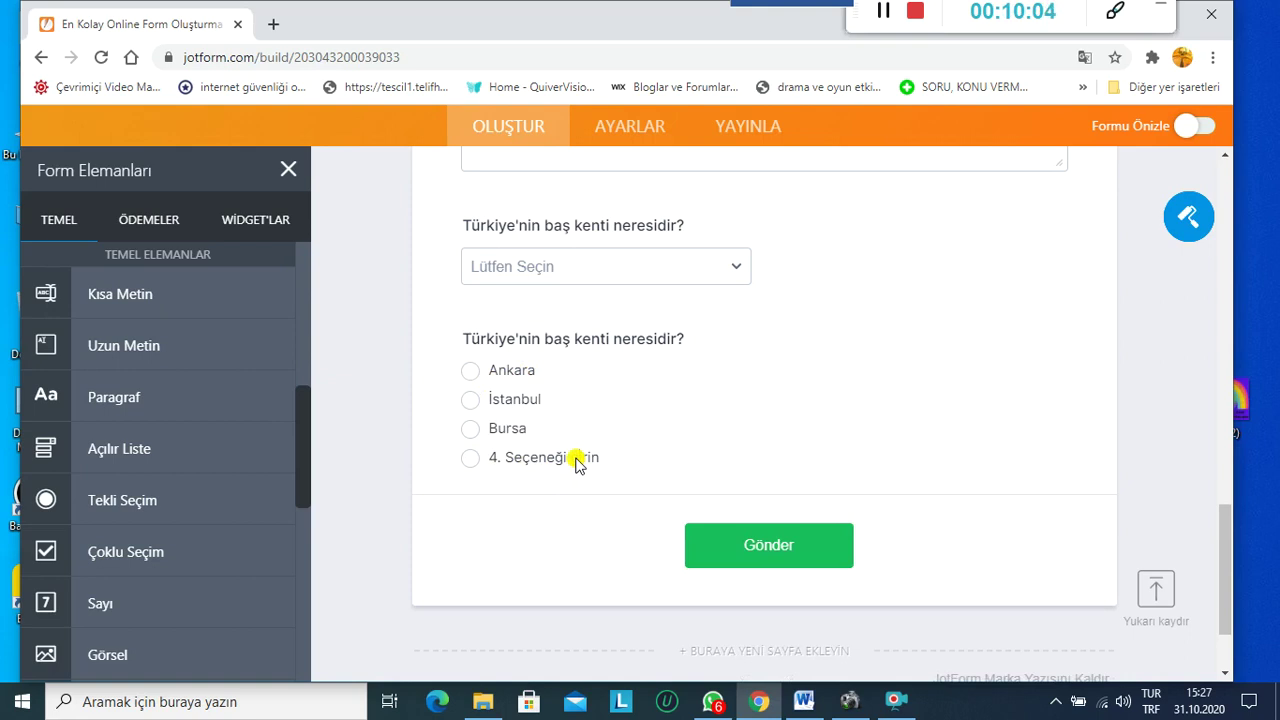
Step: Delete the single-choice question's fourth placeholder option and add a "Diğer" option in its place
{"action": "left_click", "coordinate": [577, 464]}
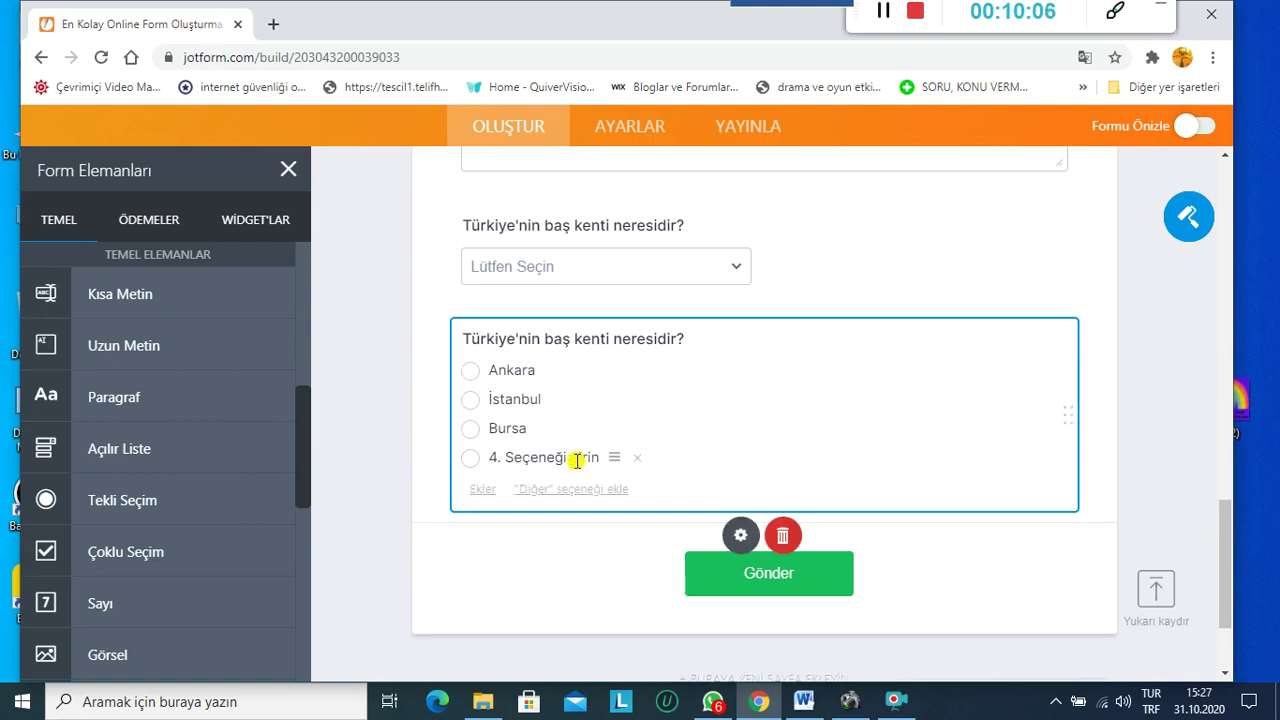
{"action": "left_click", "coordinate": [636, 458]}
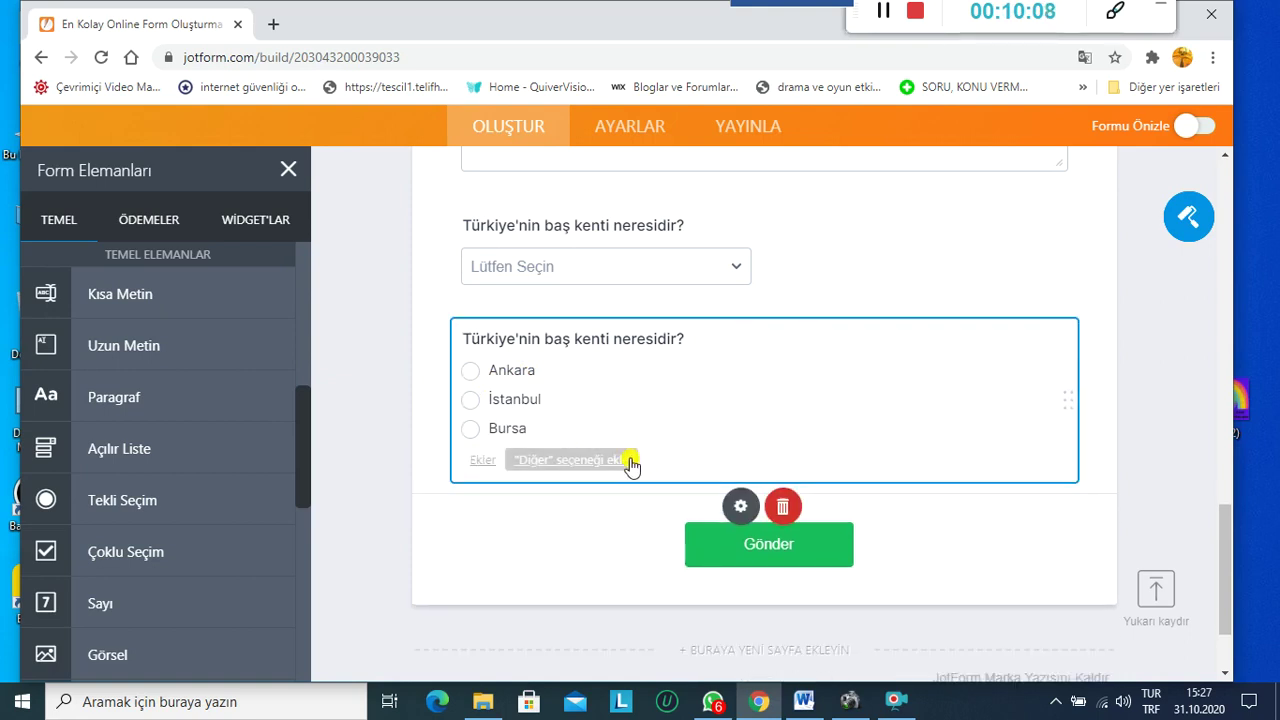
{"action": "left_click", "coordinate": [357, 462]}
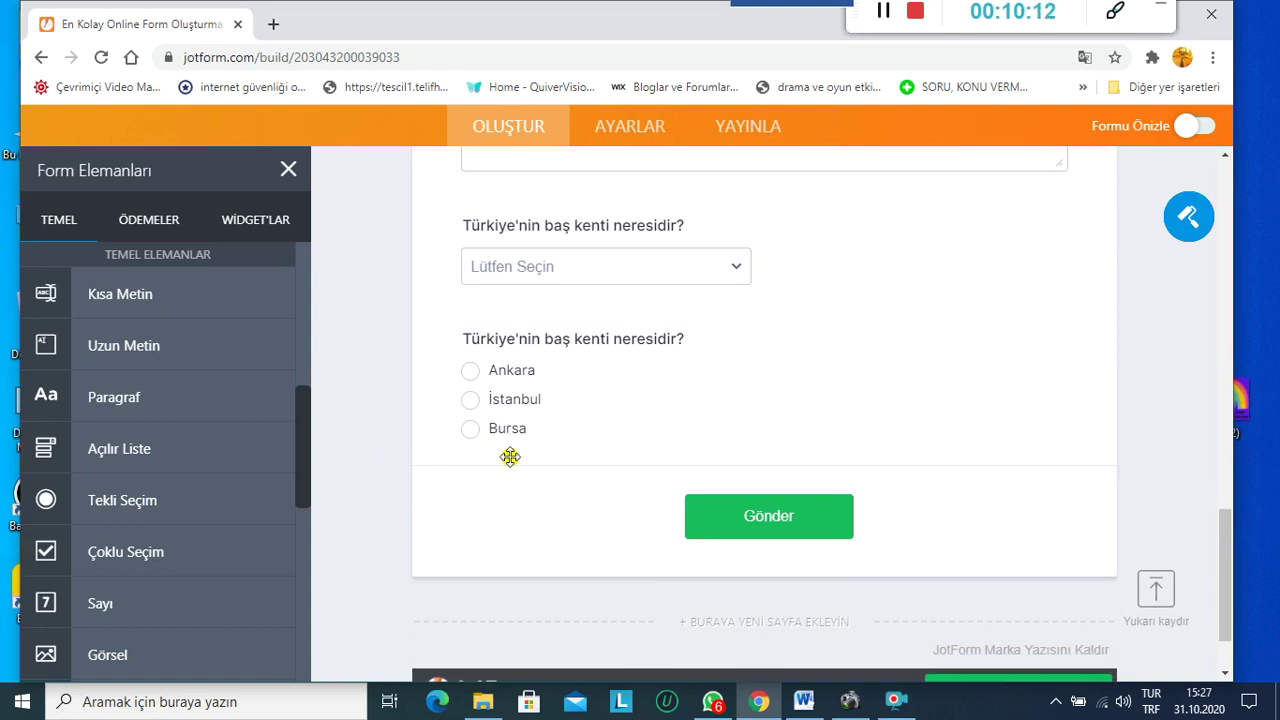
{"action": "left_click", "coordinate": [584, 402]}
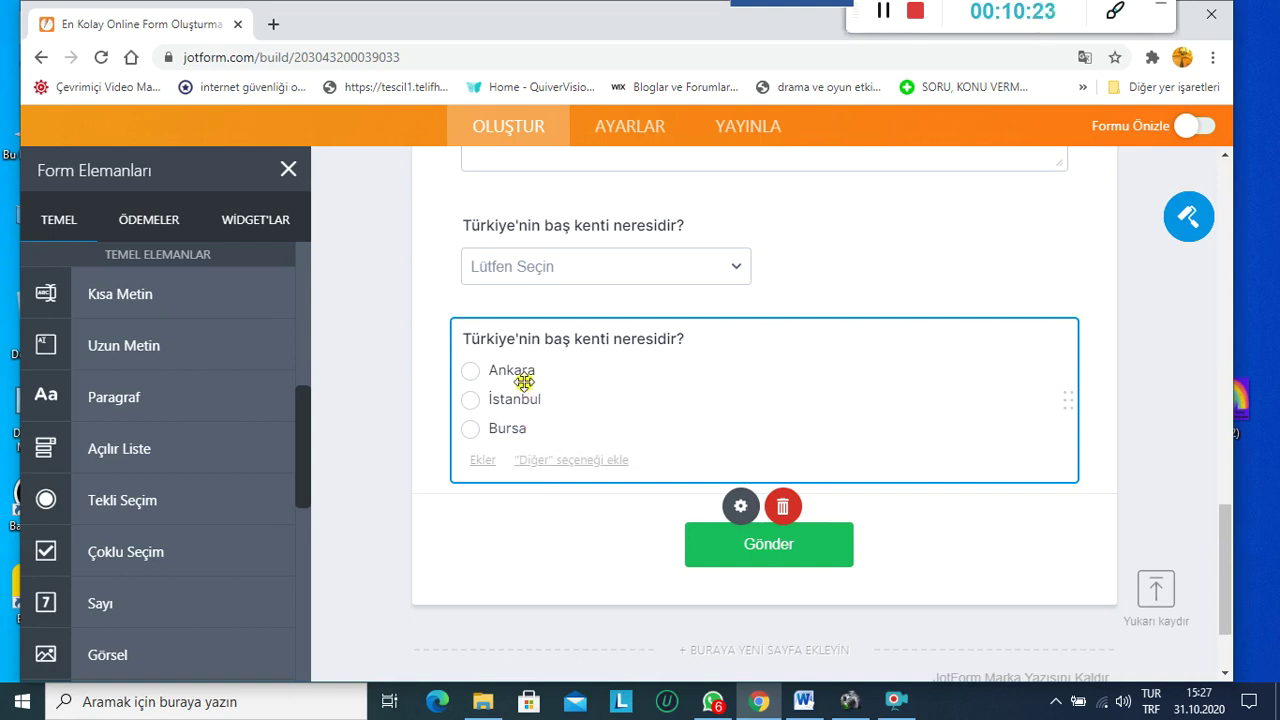
{"action": "left_click", "coordinate": [565, 462]}
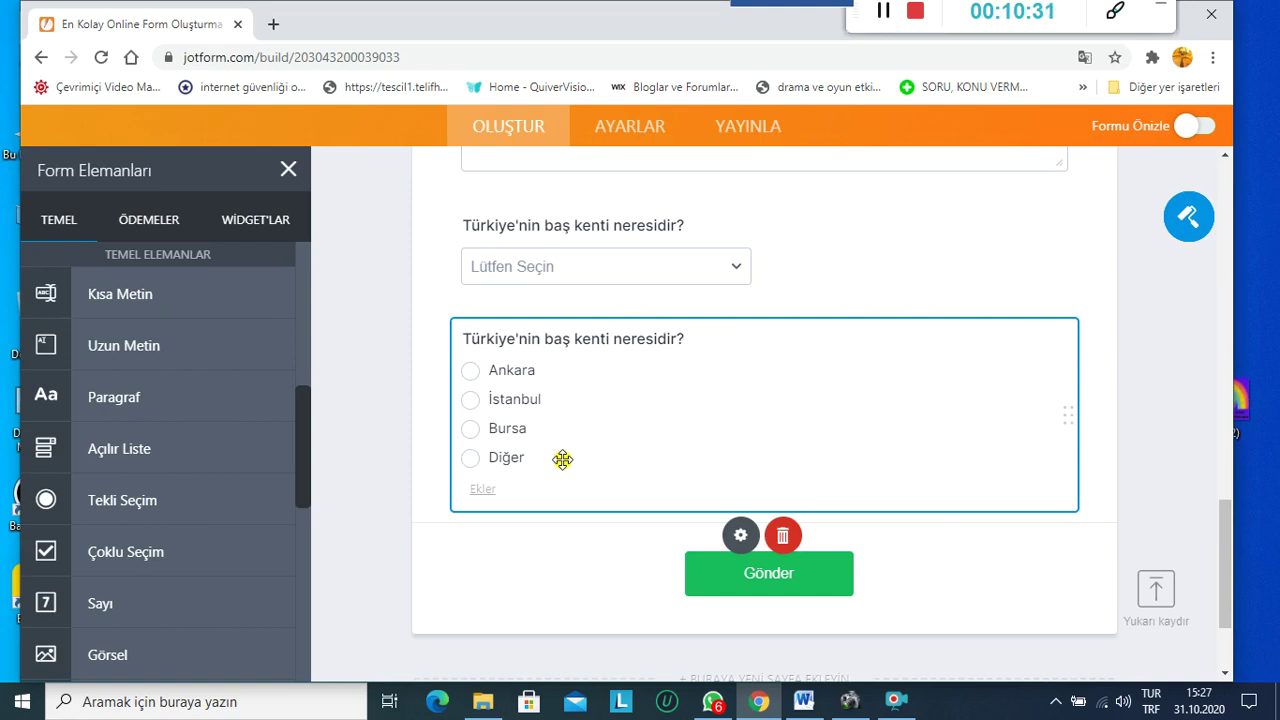
{"action": "mouse_move", "coordinate": [466, 468]}
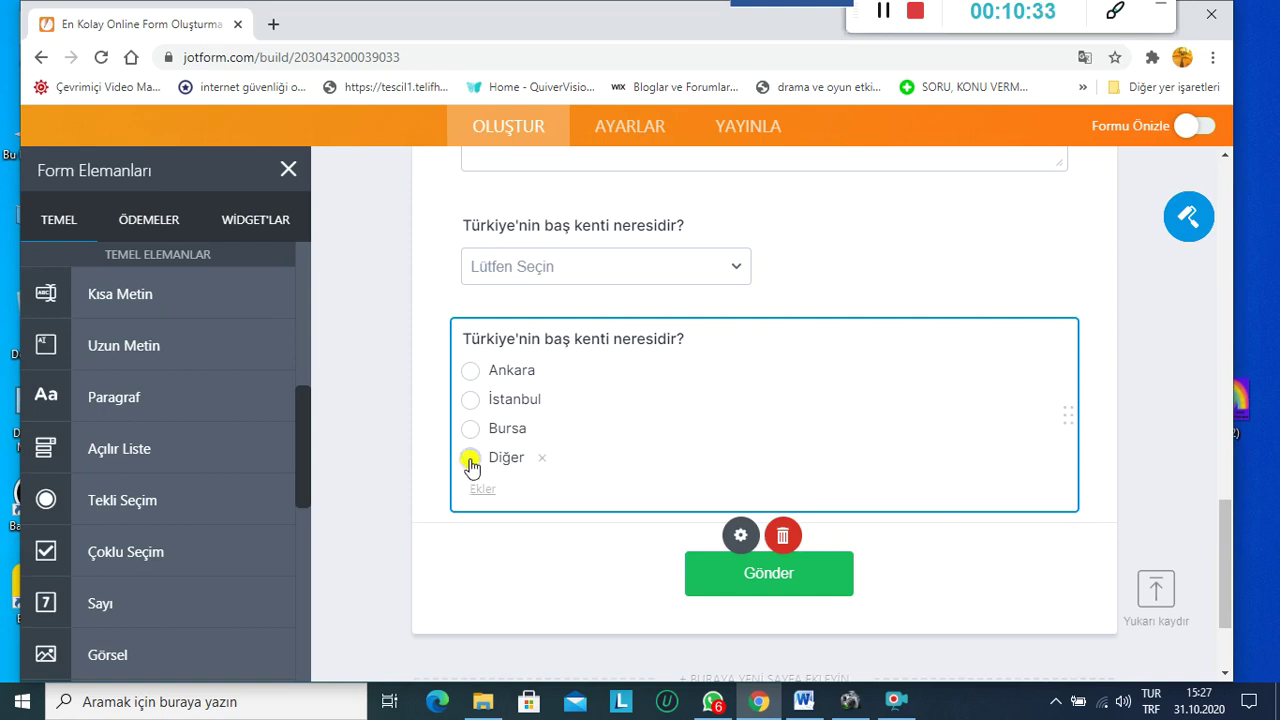
{"action": "left_click", "coordinate": [402, 476]}
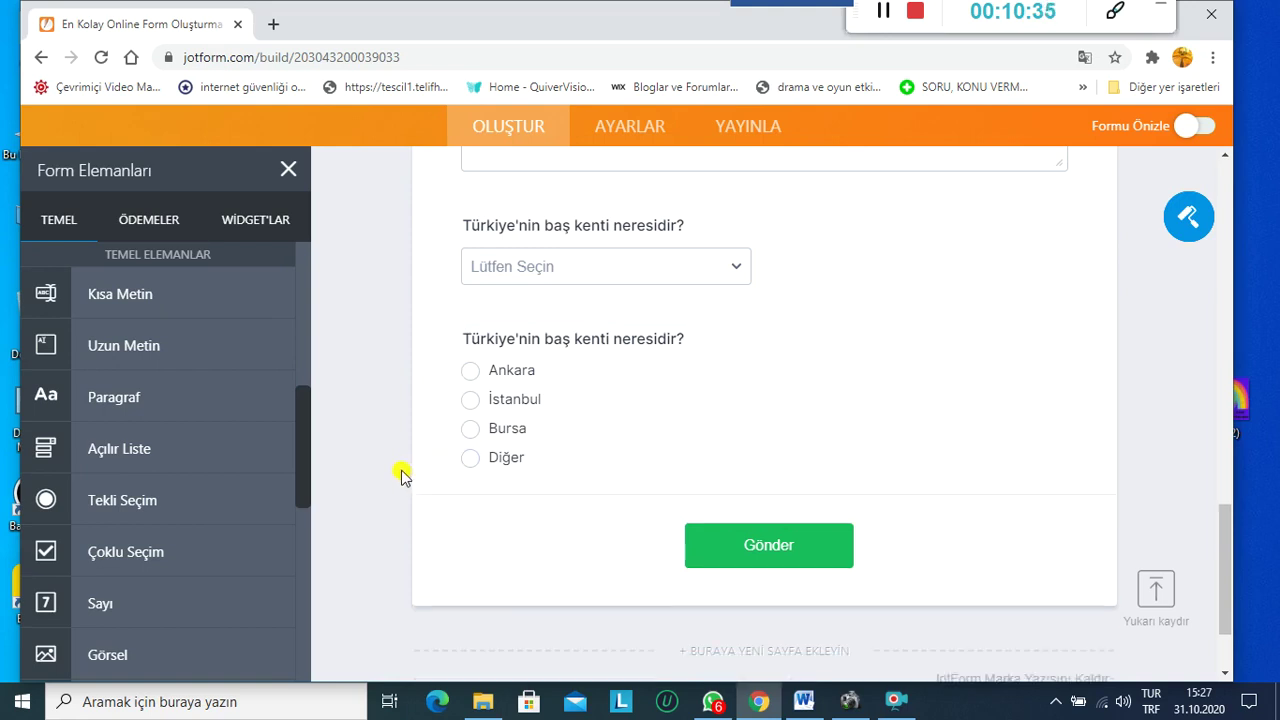
Step: Add a Çoklu Seçim question below the single-choice question with the text "Balıklar nerede yaşar?"
{"action": "left_click", "coordinate": [149, 550]}
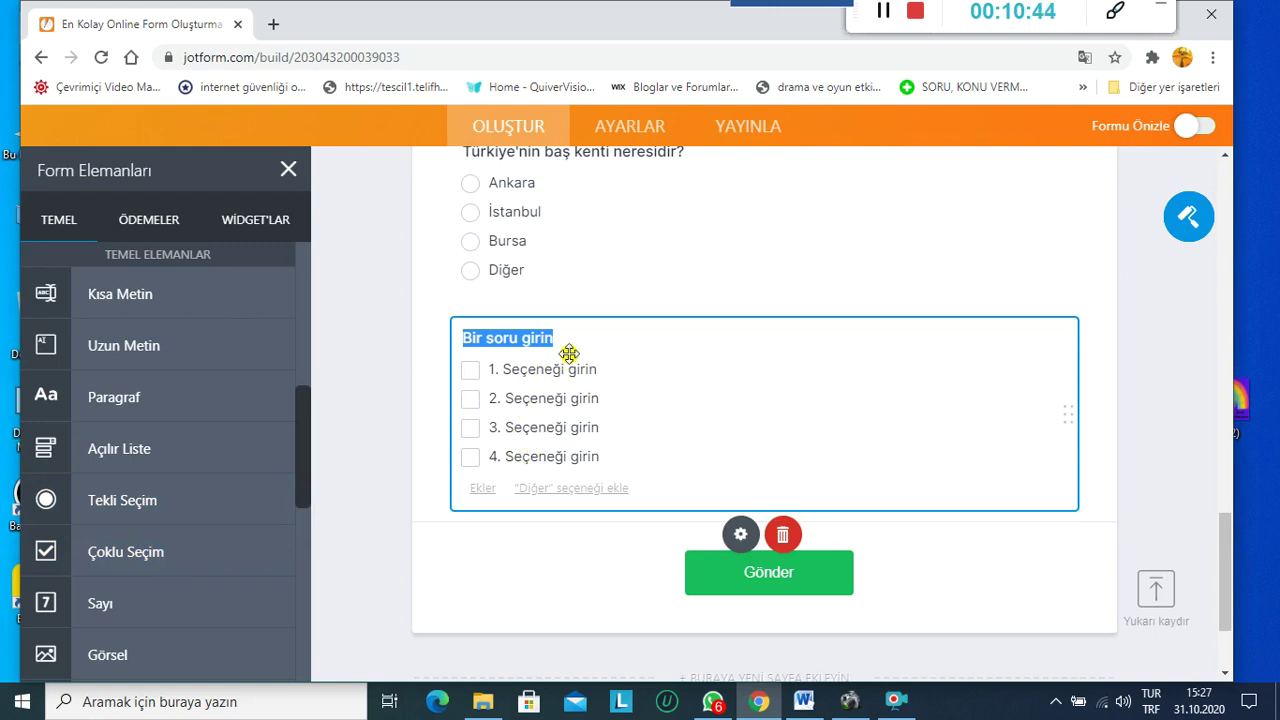
{"action": "type", "text": "K"}
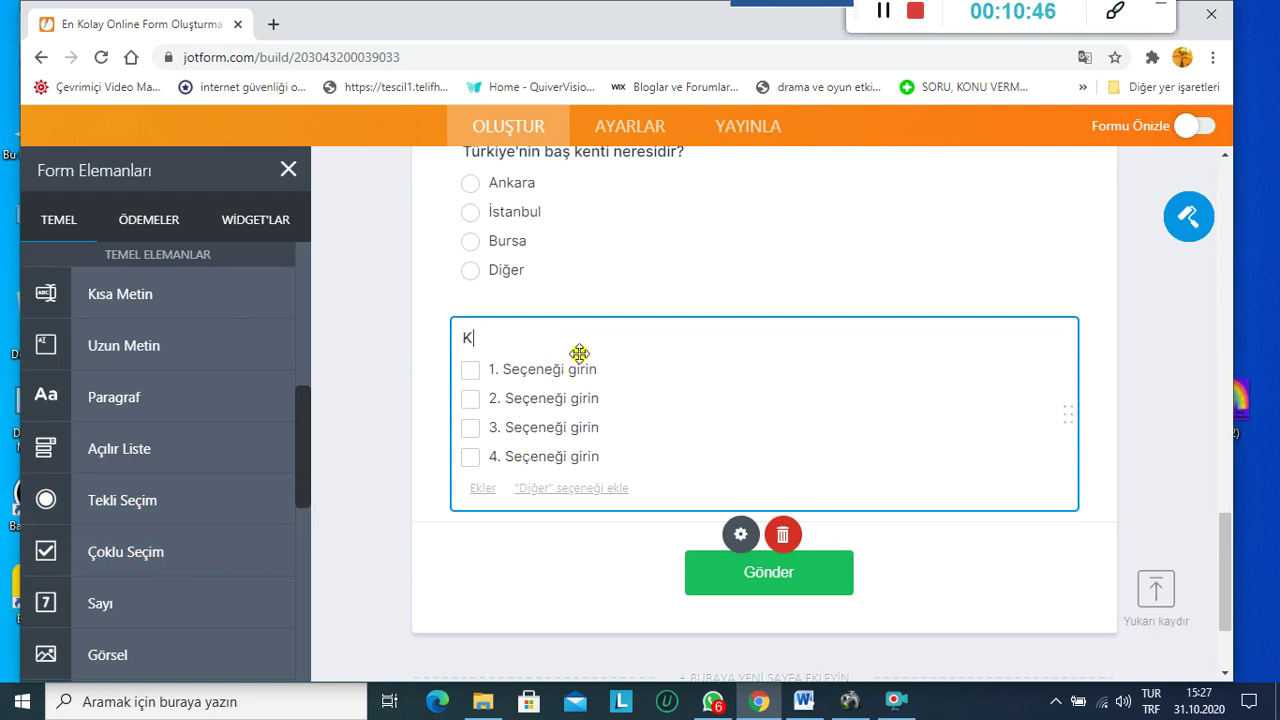
{"action": "key", "text": "BackSpace"}
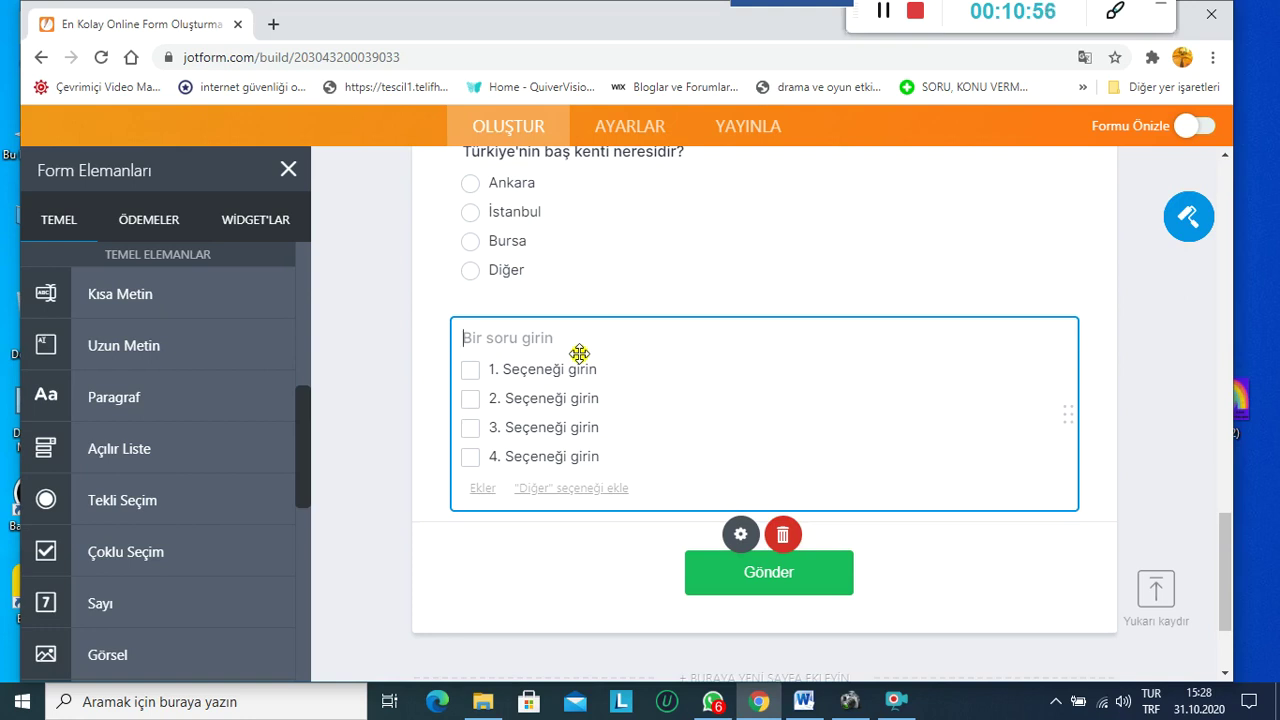
{"action": "left_click", "coordinate": [883, 11]}
{"action": "left_click", "coordinate": [556, 338]}
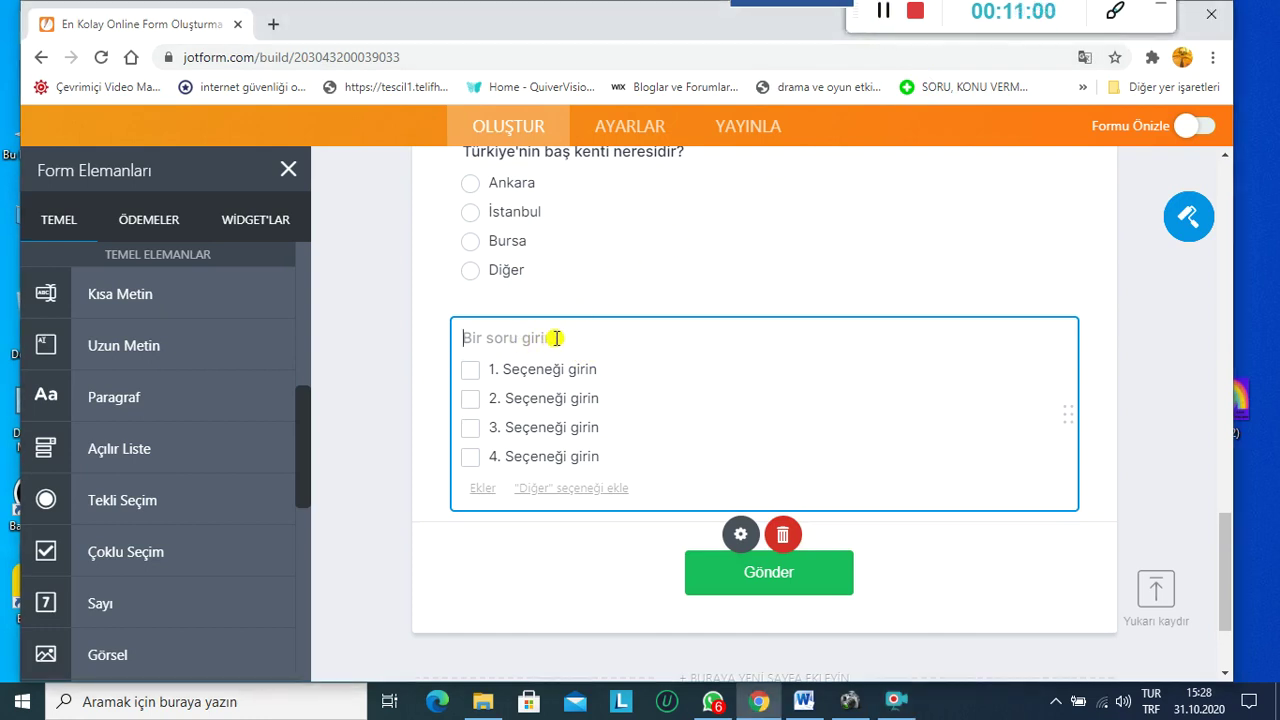
{"action": "type", "text": "Balıklar nere"}
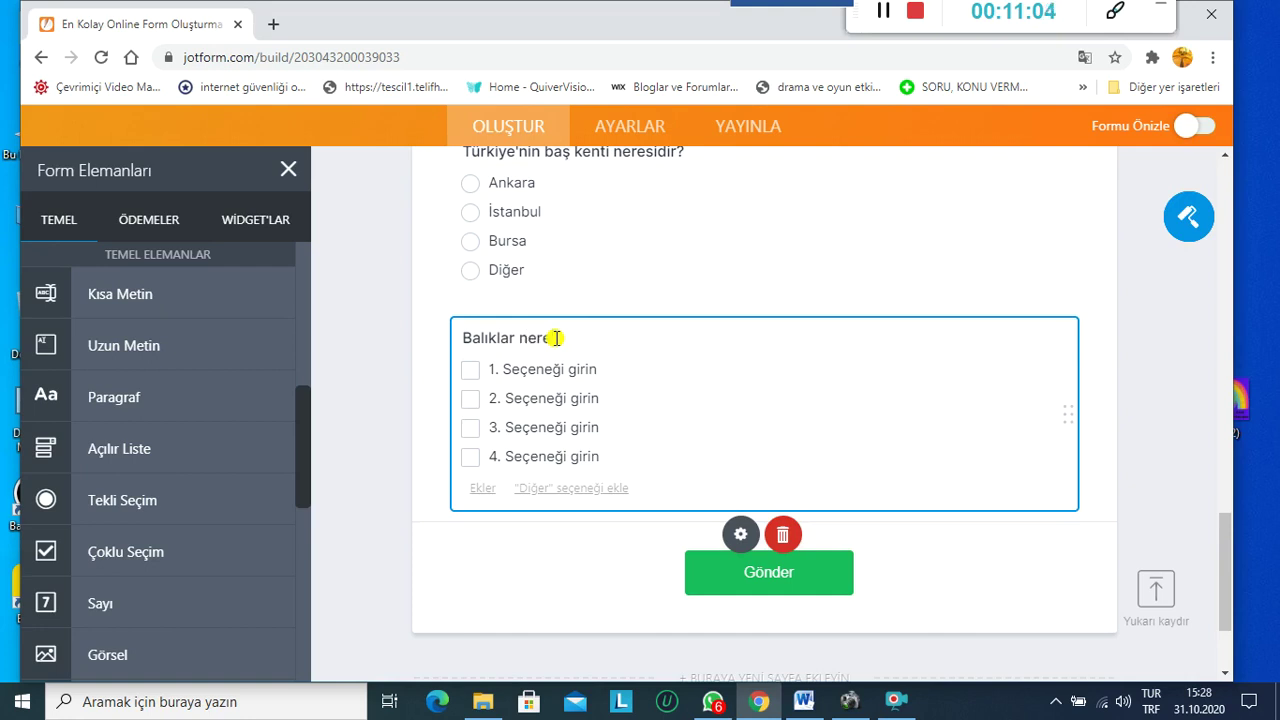
{"action": "type", "text": "de yaşar?"}
Step: Set the first two options of the multiple-choice question to Deniz and Göl
{"action": "left_click", "coordinate": [590, 369]}
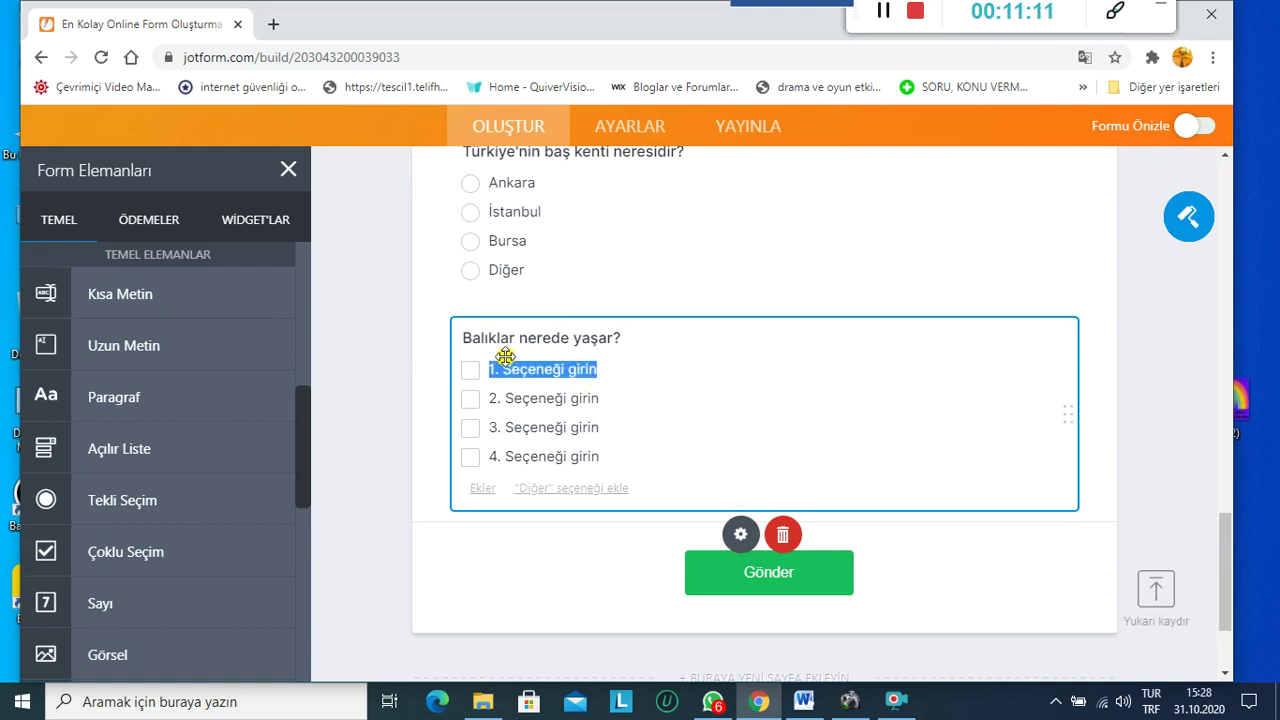
{"action": "type", "text": "Deniz"}
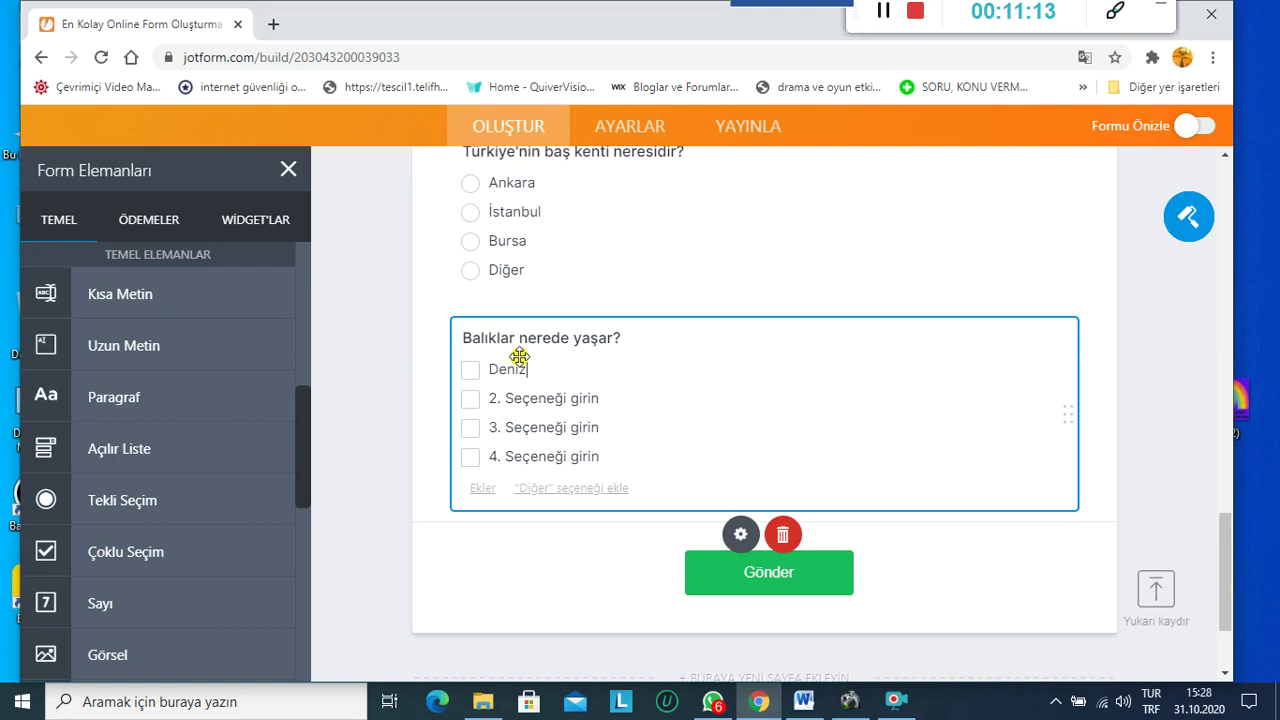
{"action": "double_click", "coordinate": [530, 398]}
{"action": "left_click", "coordinate": [541, 399]}
{"action": "left_click_drag", "start_coordinate": [489, 399], "coordinate": [609, 399]}
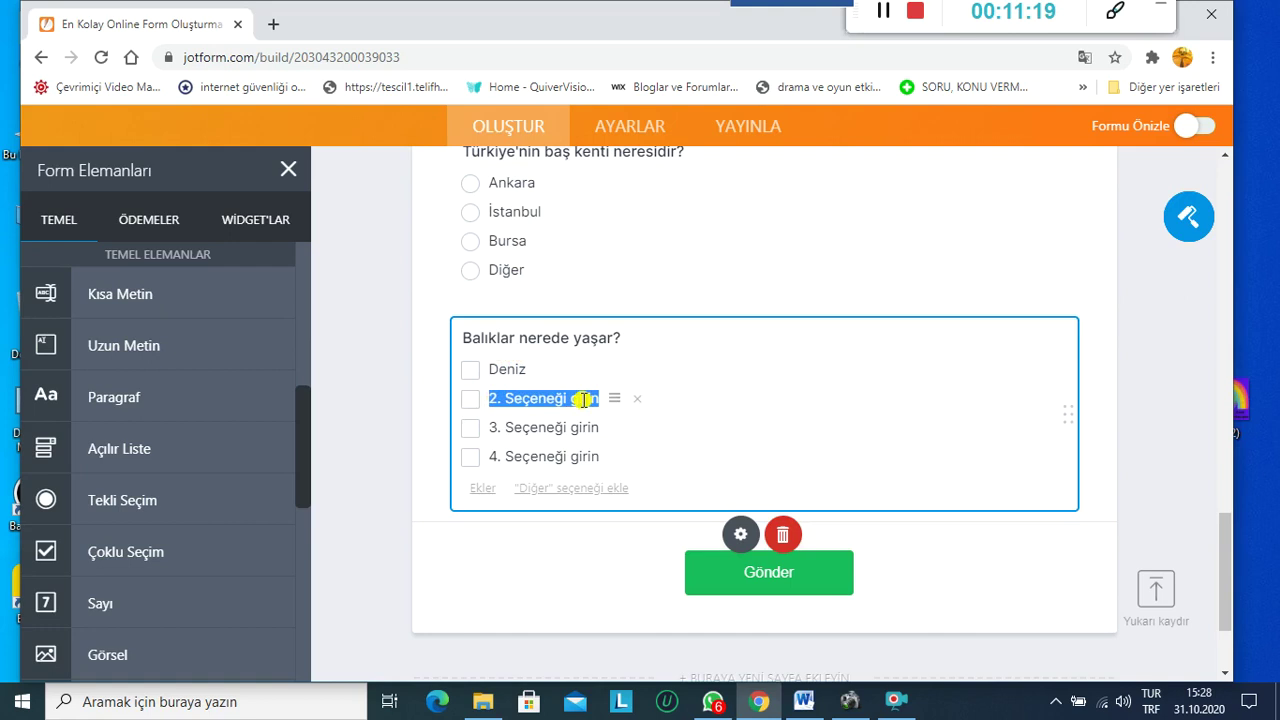
{"action": "type", "text": "Göl"}
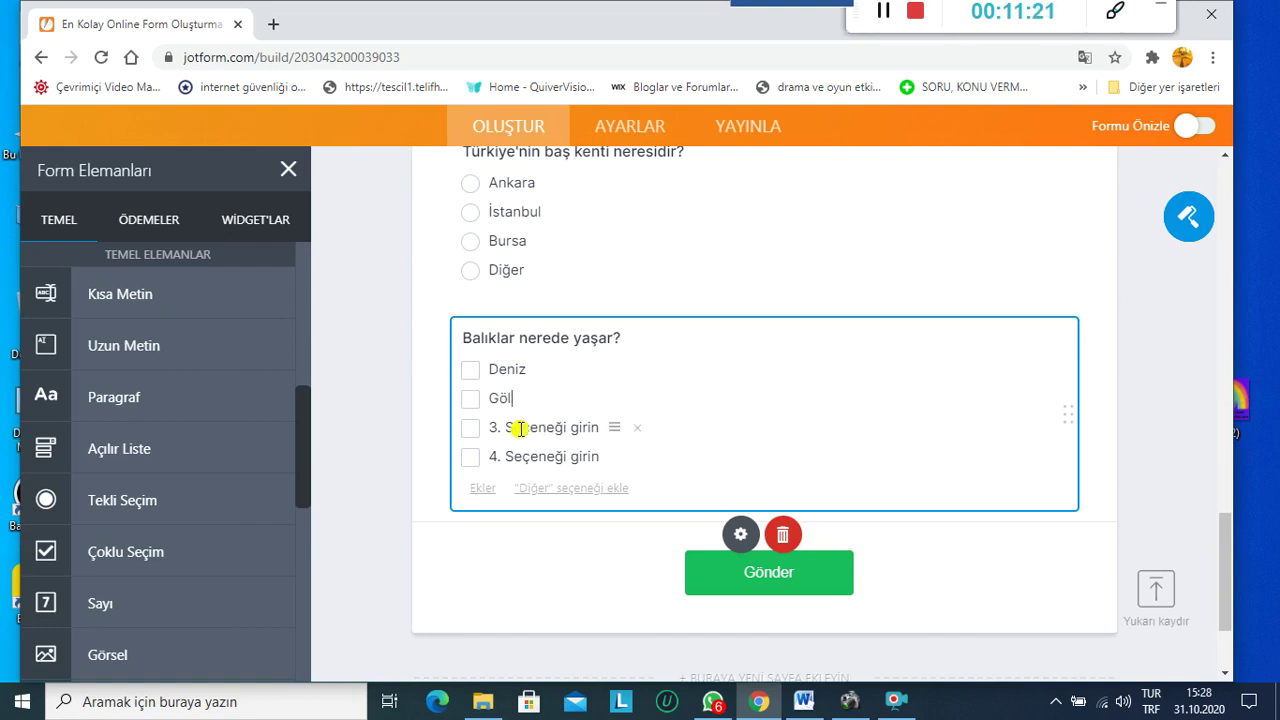
Step: Set the third and fourth options of the multiple-choice question to Dağ and Orman
{"action": "left_click_drag", "start_coordinate": [489, 427], "coordinate": [600, 427]}
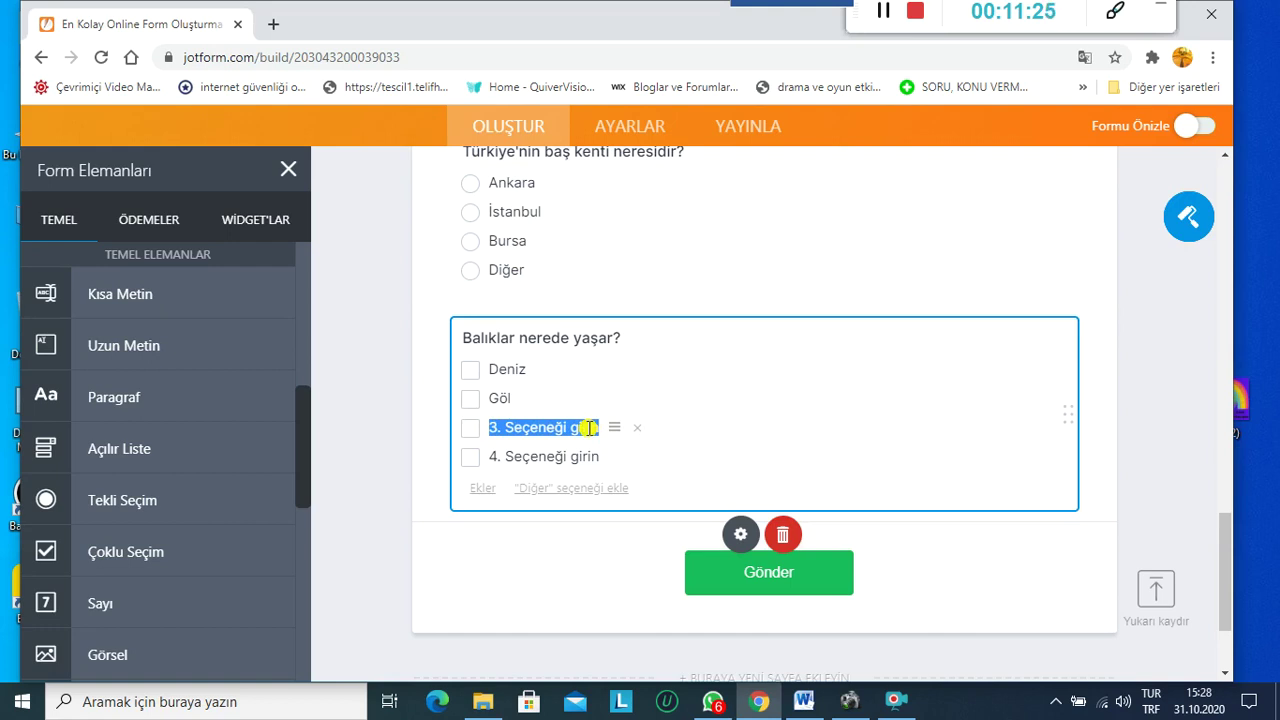
{"action": "type", "text": "Dağ"}
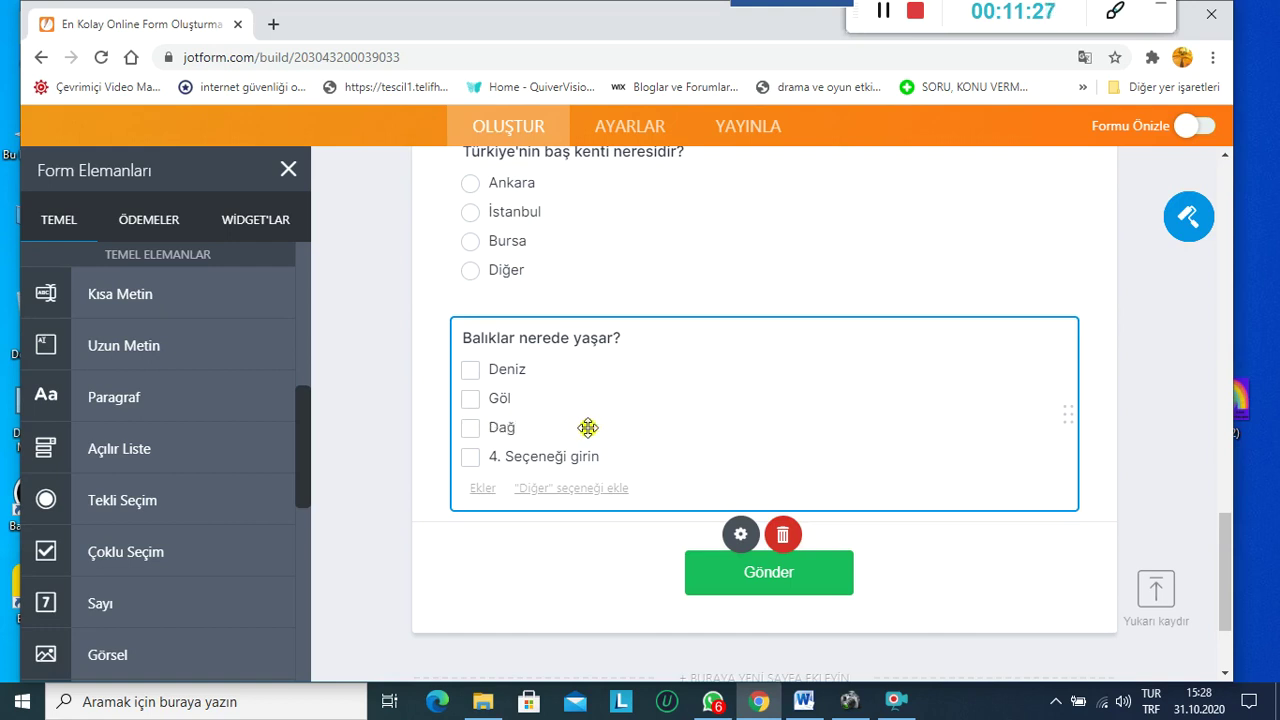
{"action": "left_click", "coordinate": [338, 494]}
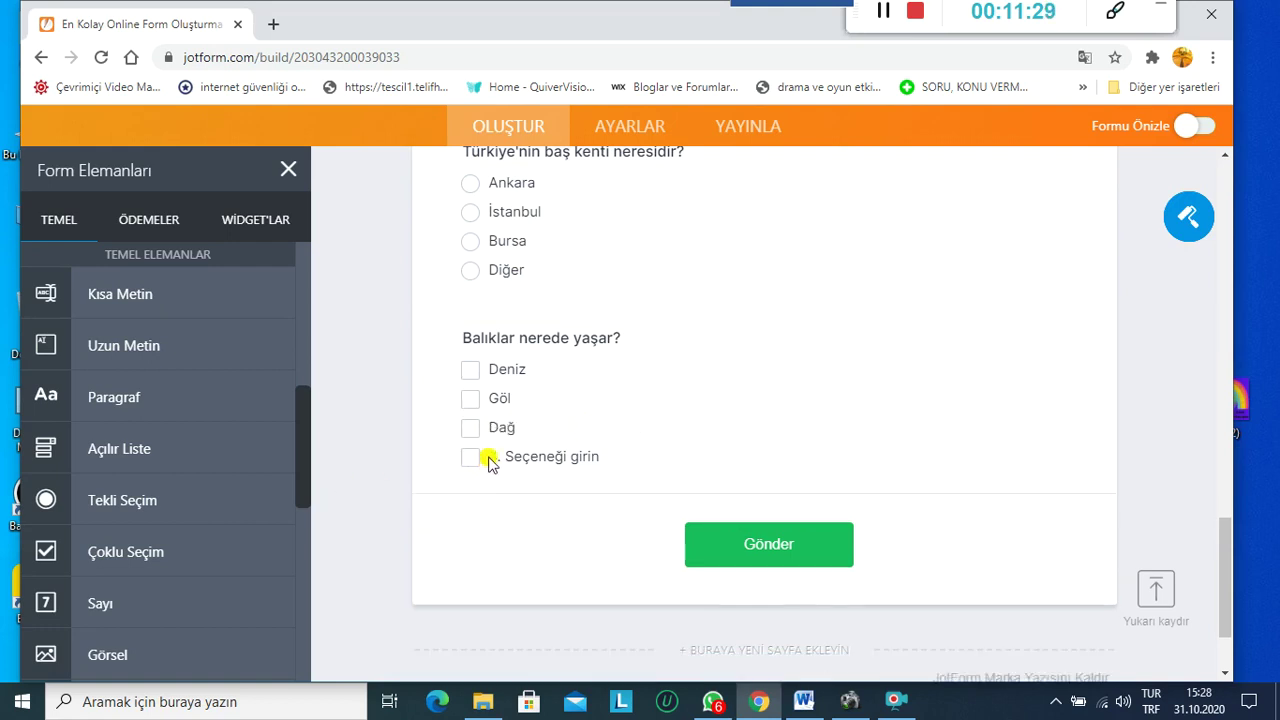
{"action": "left_click", "coordinate": [490, 460]}
{"action": "left_click", "coordinate": [490, 460]}
{"action": "left_click_drag", "start_coordinate": [488, 456], "coordinate": [598, 455]}
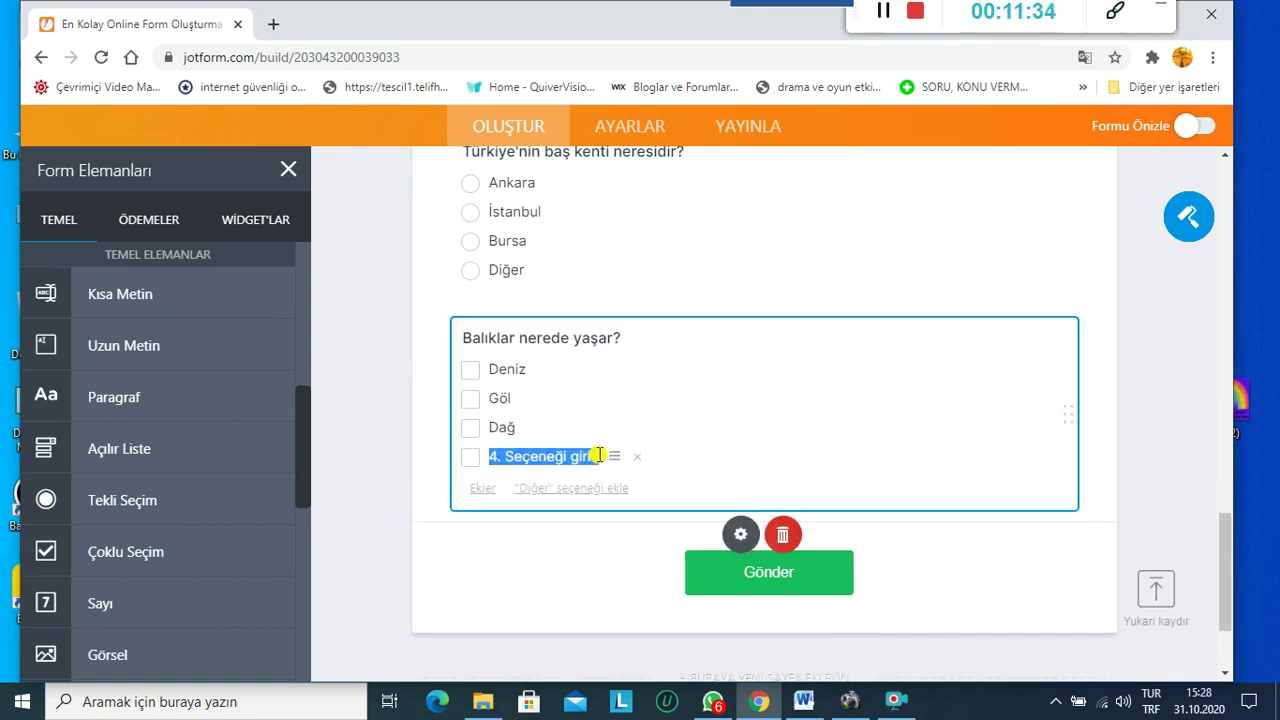
{"action": "type", "text": "Orman"}
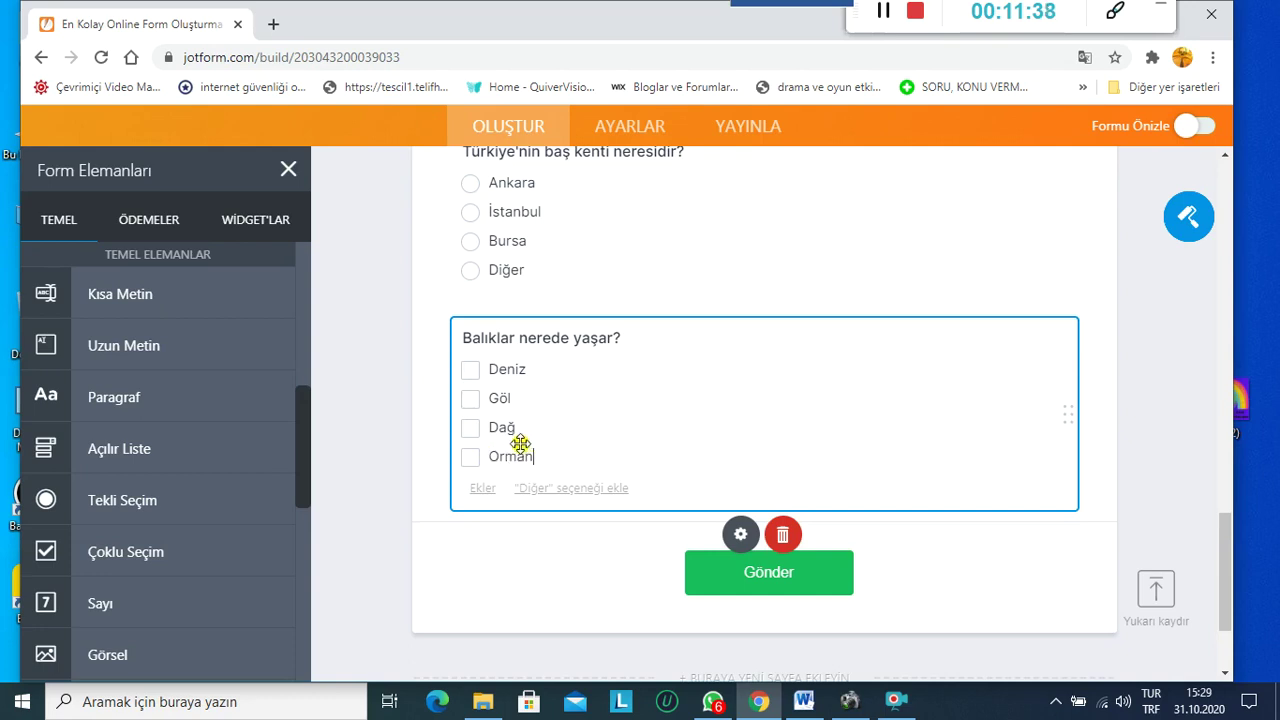
{"action": "left_click", "coordinate": [408, 443]}
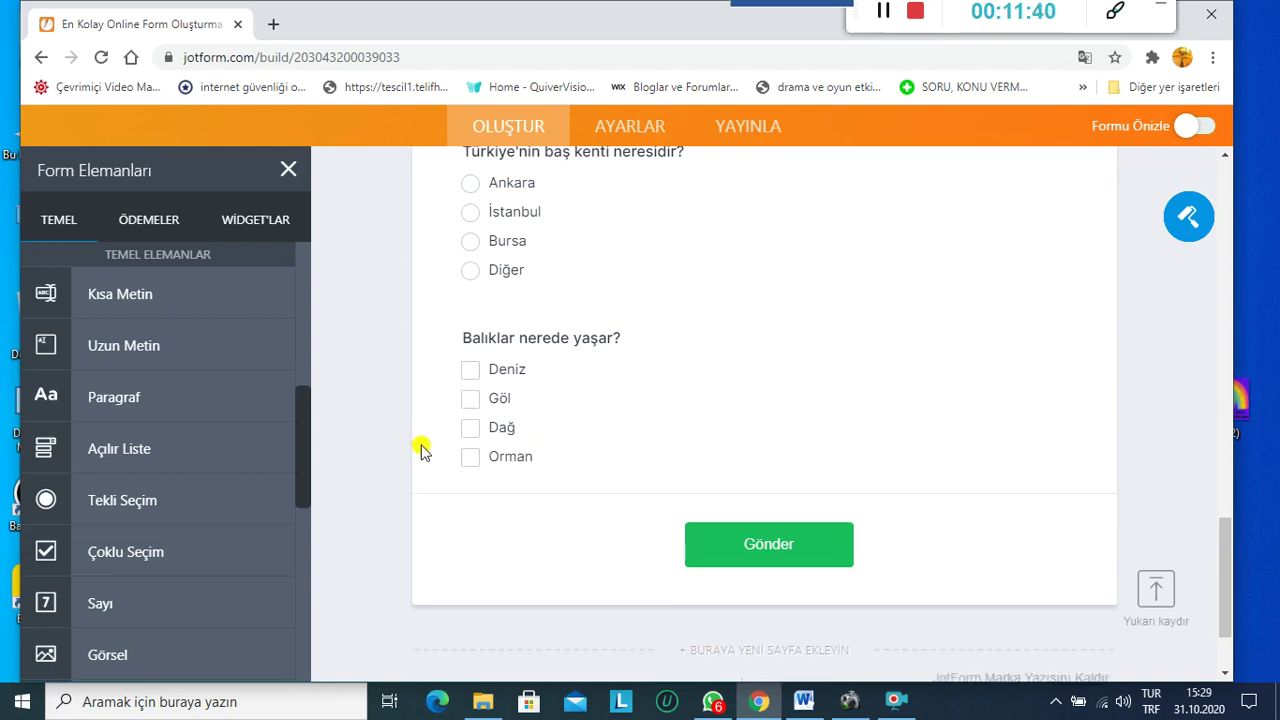
Step: Add a Sayı field below the multiple-choice question, keeping its default label
{"action": "left_click_drag", "start_coordinate": [254, 543], "coordinate": [470, 468]}
{"action": "scroll", "coordinate": [240, 503], "scroll_direction": "down", "scroll_amount": 1}
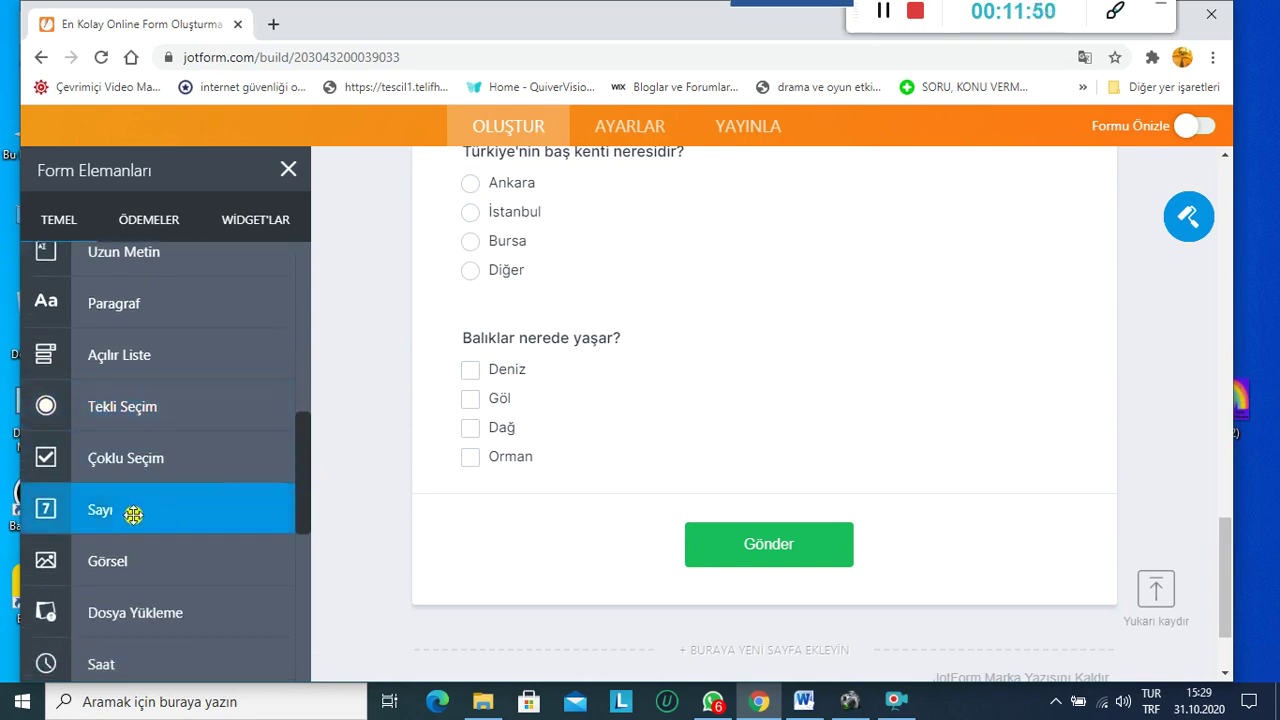
{"action": "left_click", "coordinate": [130, 513]}
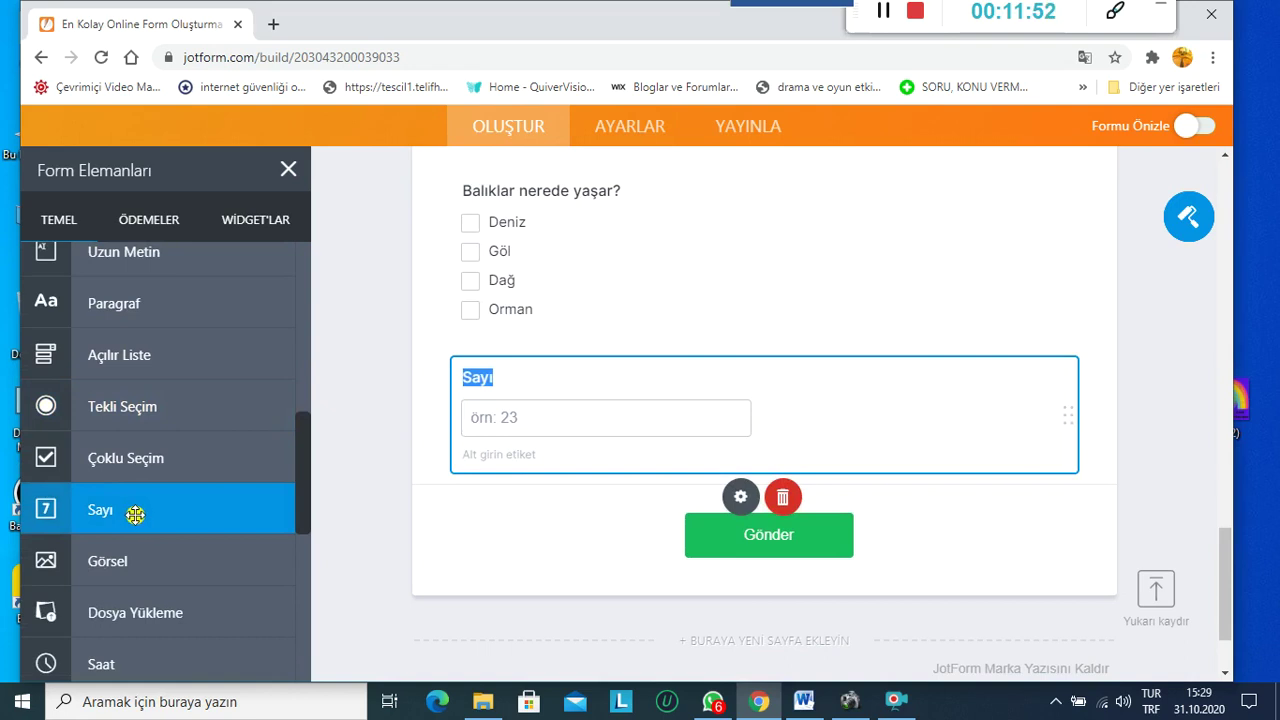
Step: Add a Görsel element below the Sayı field and upload the image file benn into it
{"action": "left_click", "coordinate": [104, 562]}
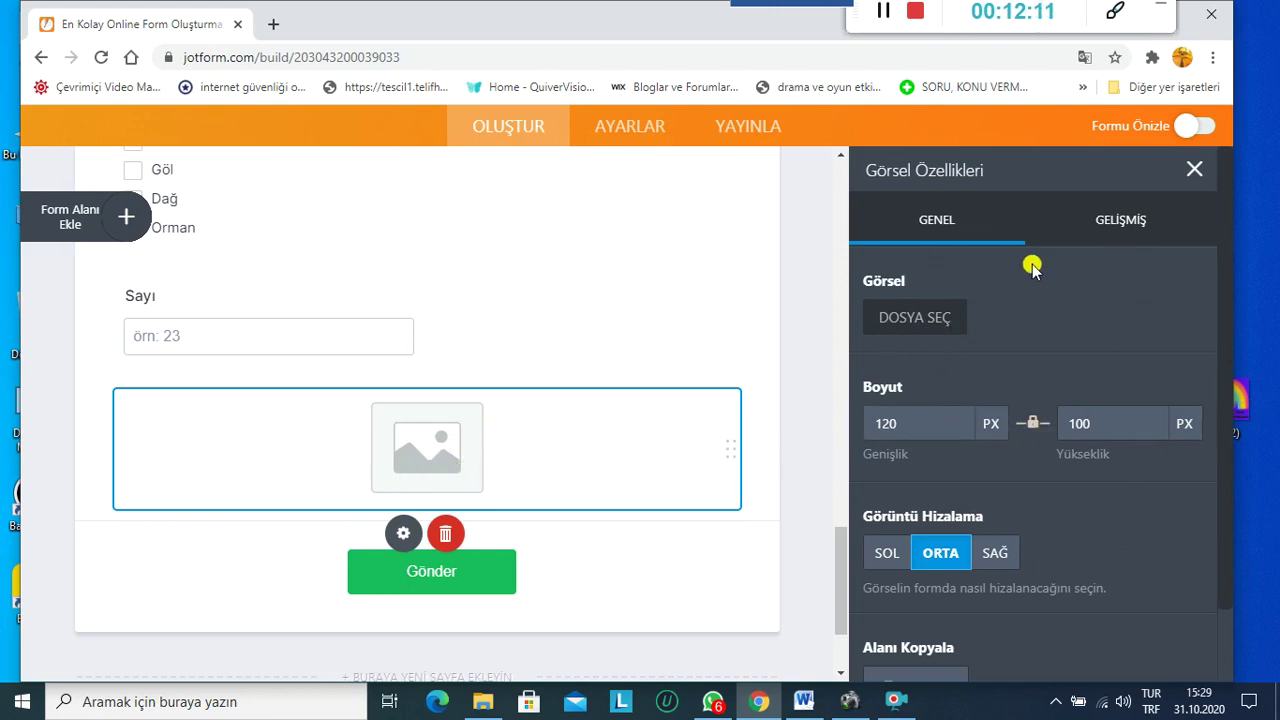
{"action": "left_click", "coordinate": [910, 317]}
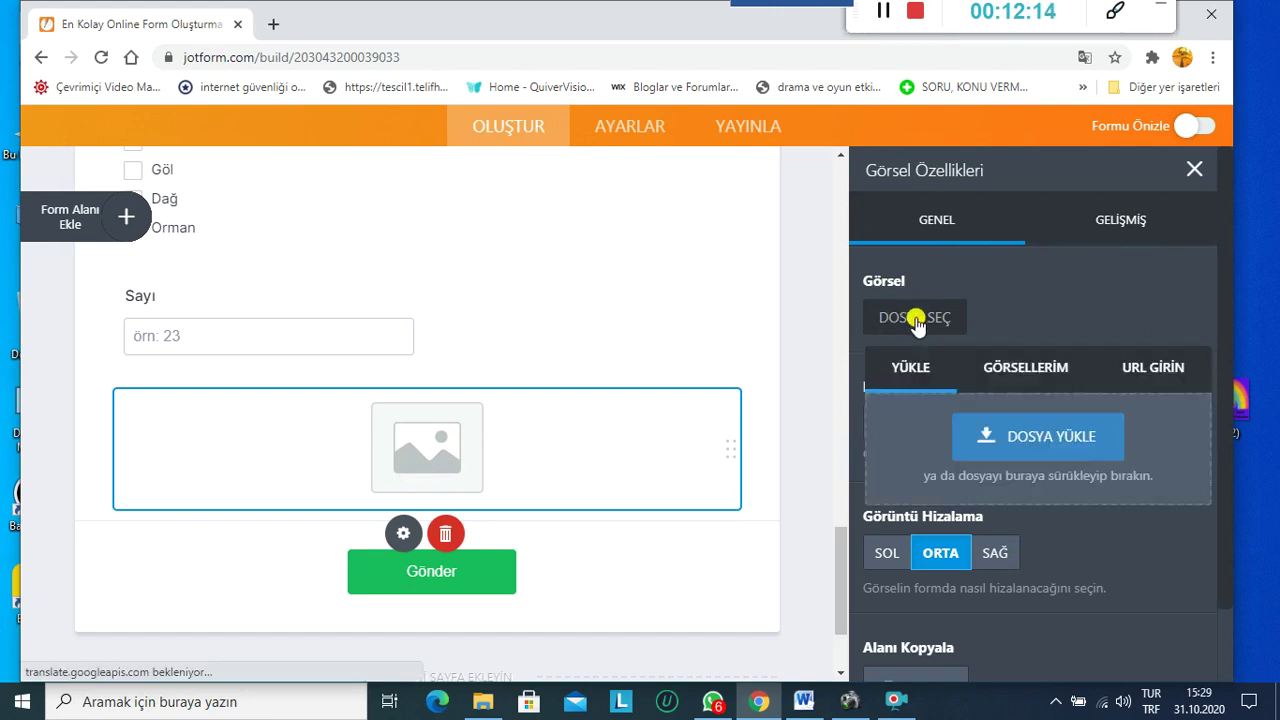
{"action": "left_click", "coordinate": [1032, 442]}
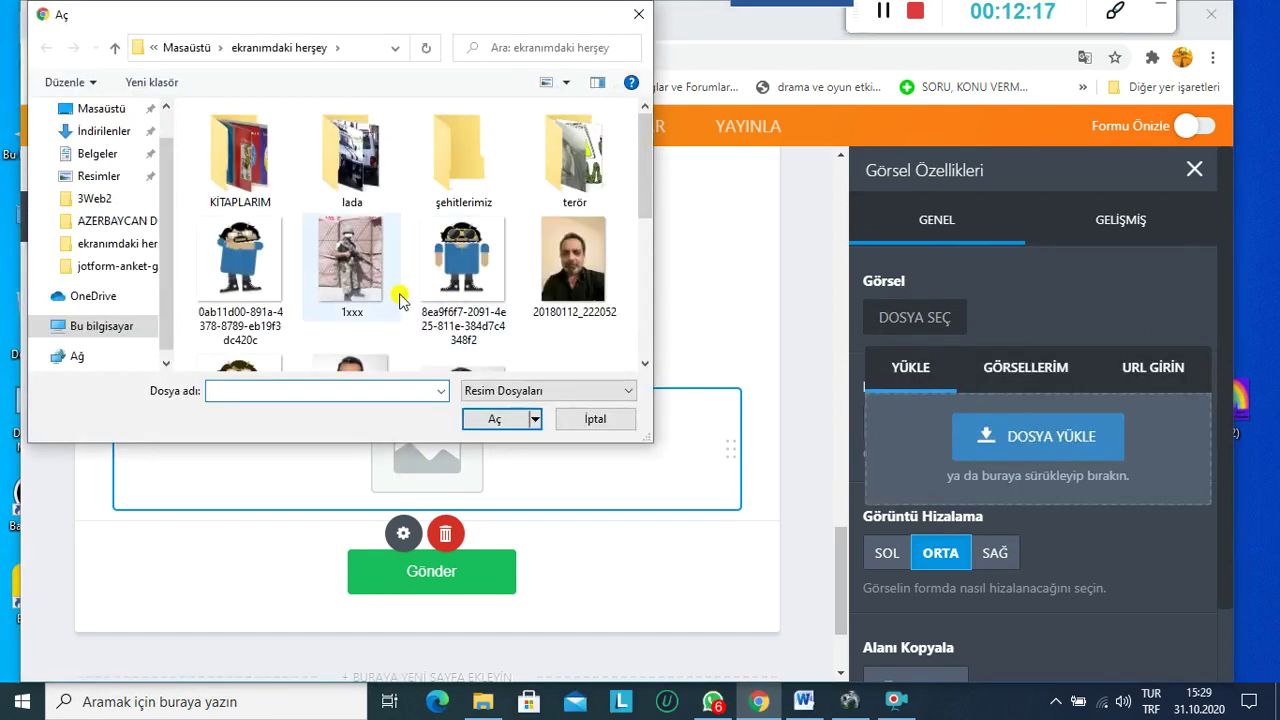
{"action": "scroll", "coordinate": [326, 295], "scroll_direction": "down", "scroll_amount": 1}
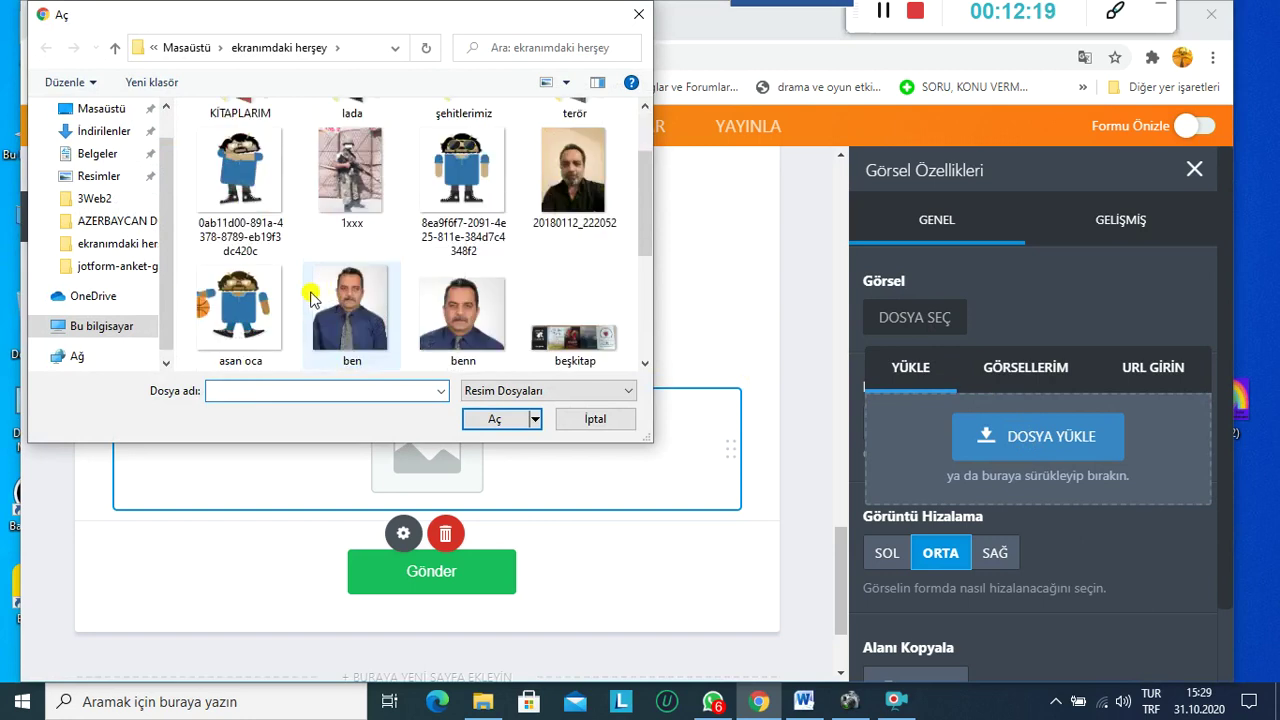
{"action": "scroll", "coordinate": [326, 295], "scroll_direction": "down", "scroll_amount": 1}
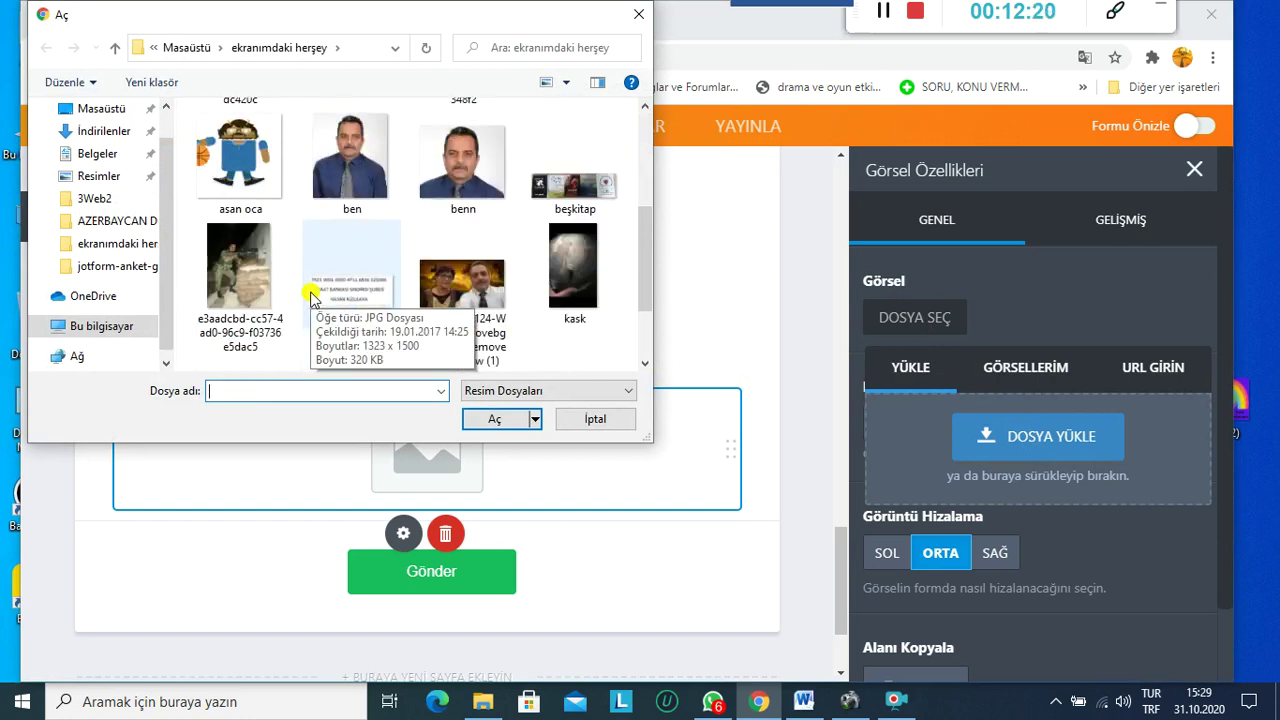
{"action": "left_click", "coordinate": [470, 192]}
{"action": "left_click", "coordinate": [493, 420]}
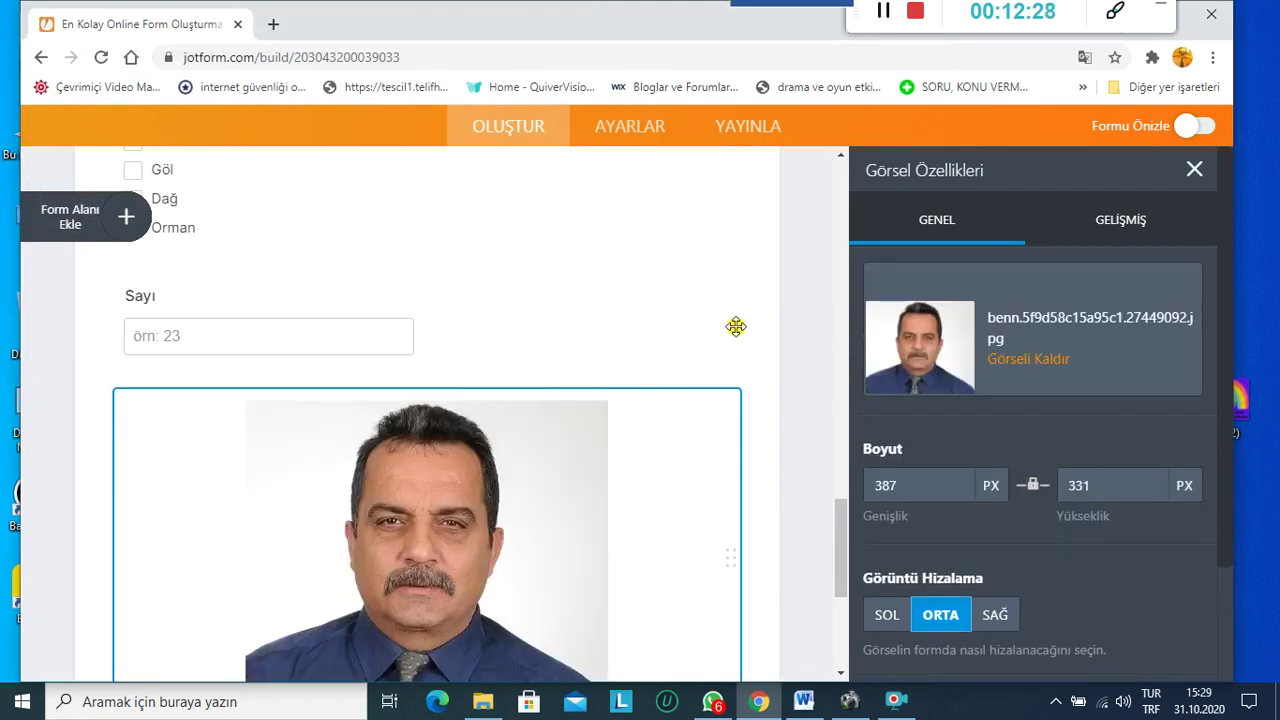
{"action": "scroll", "coordinate": [735, 326], "scroll_direction": "down", "scroll_amount": 2}
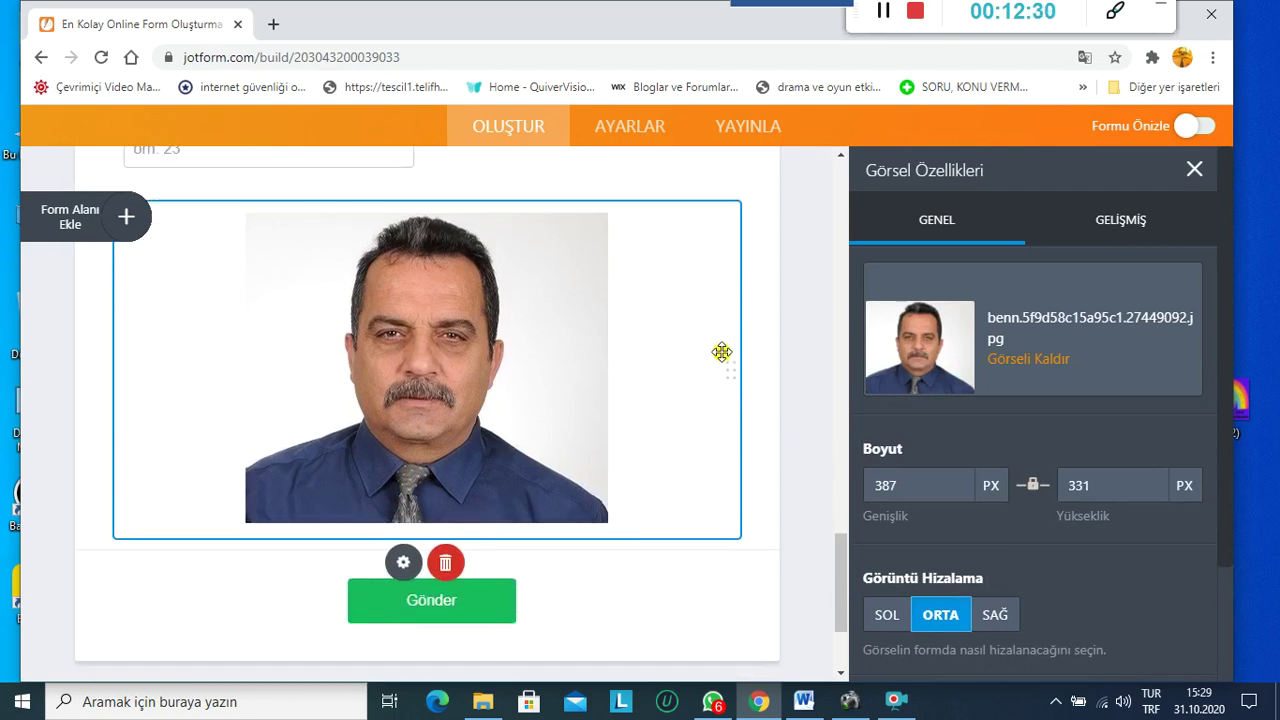
Step: Add a second, empty Görsel element below the uploaded photo
{"action": "left_click", "coordinate": [629, 595]}
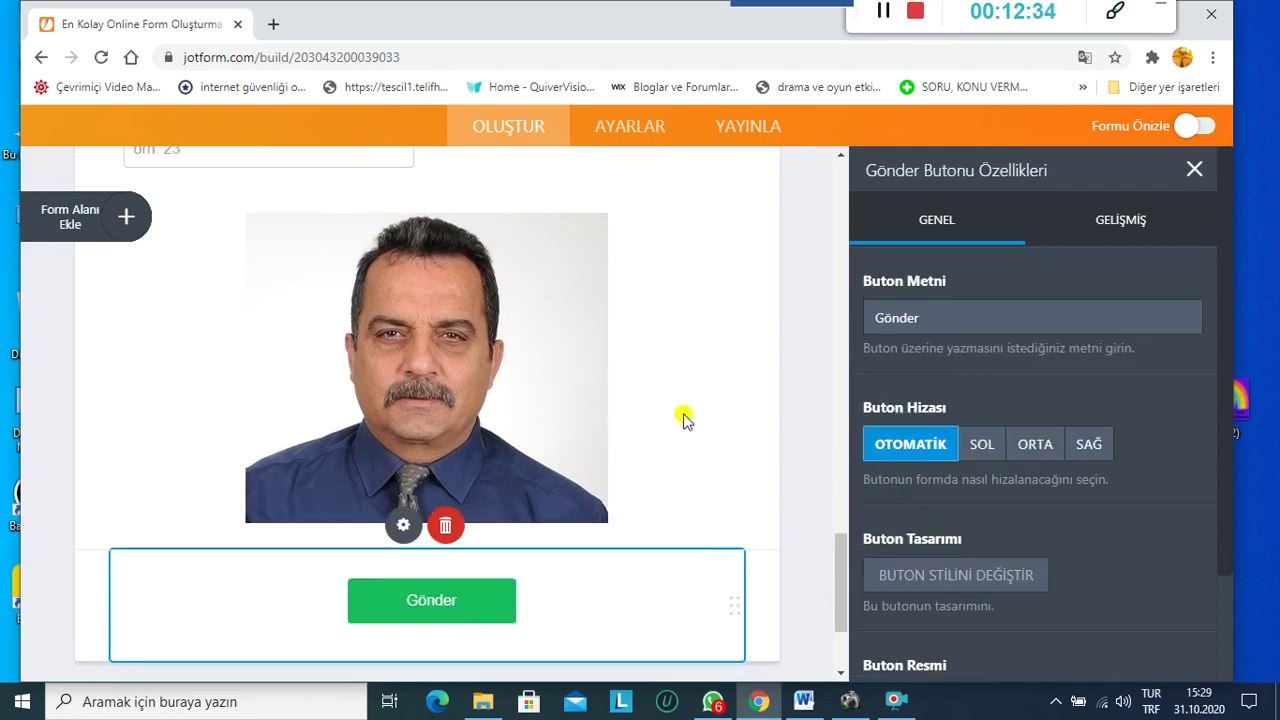
{"action": "left_click", "coordinate": [707, 389]}
{"action": "scroll", "coordinate": [707, 389], "scroll_direction": "up", "scroll_amount": 1}
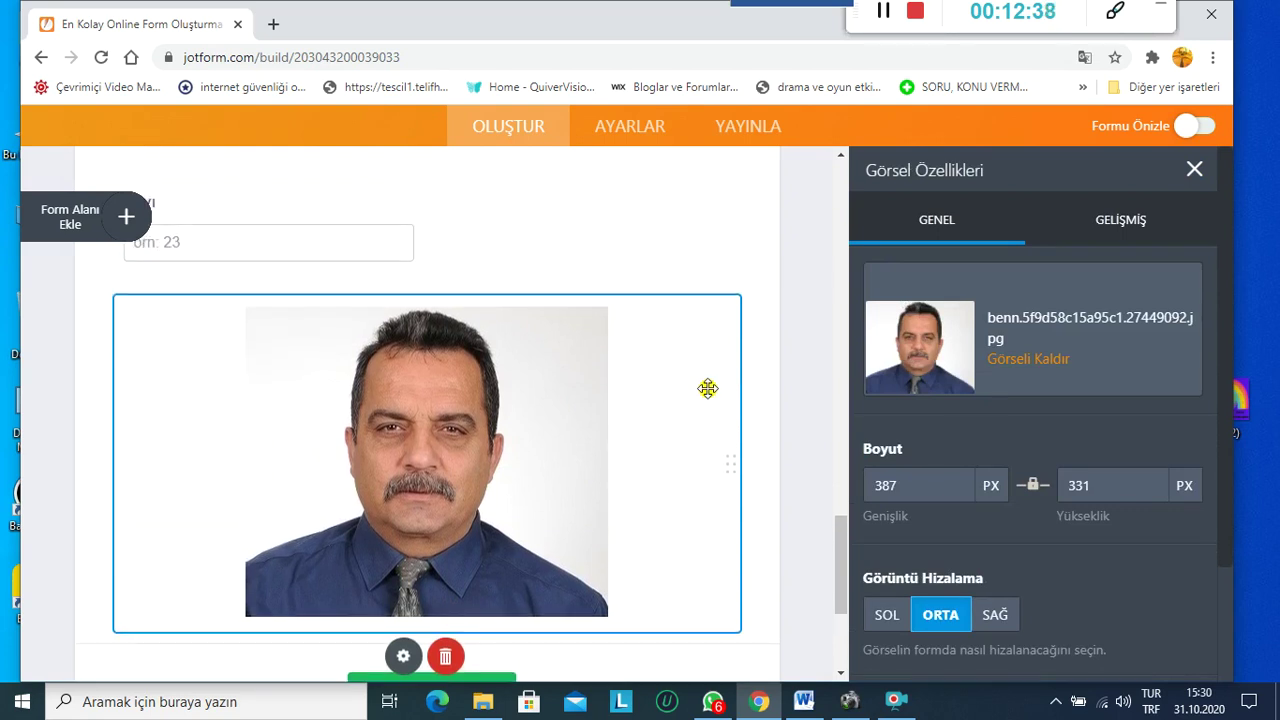
{"action": "left_click", "coordinate": [124, 220]}
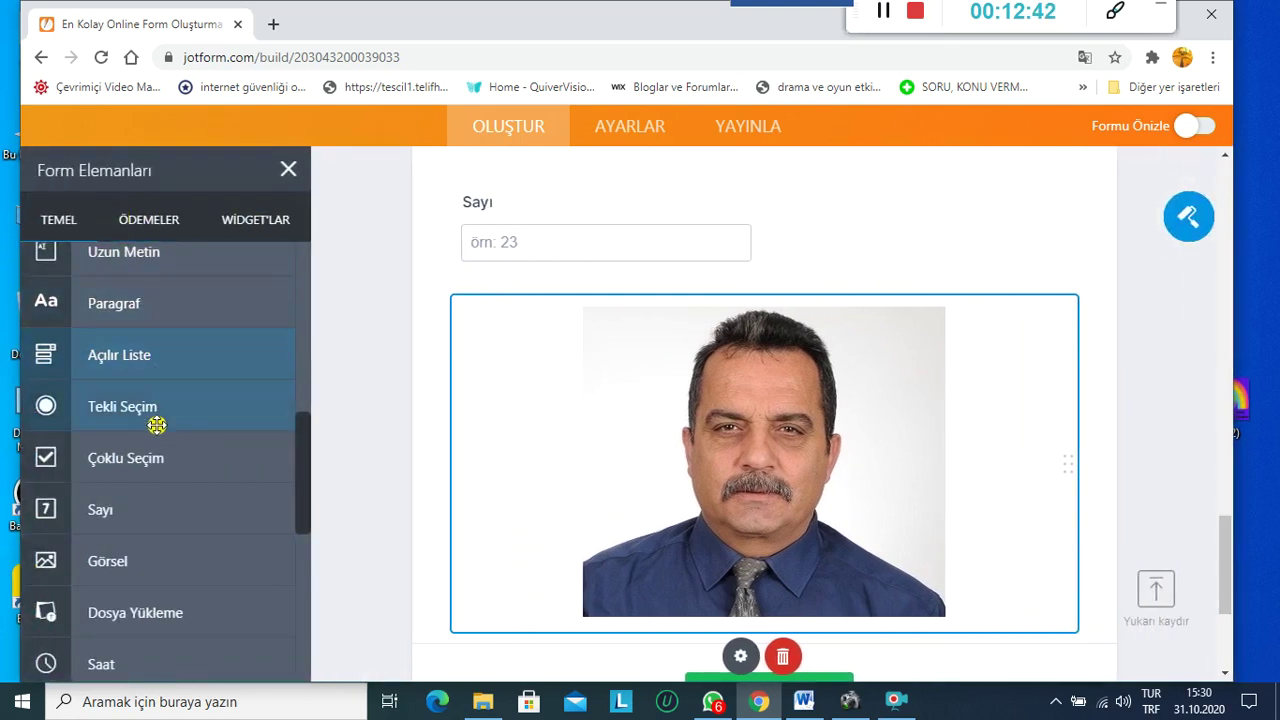
{"action": "left_click", "coordinate": [124, 562]}
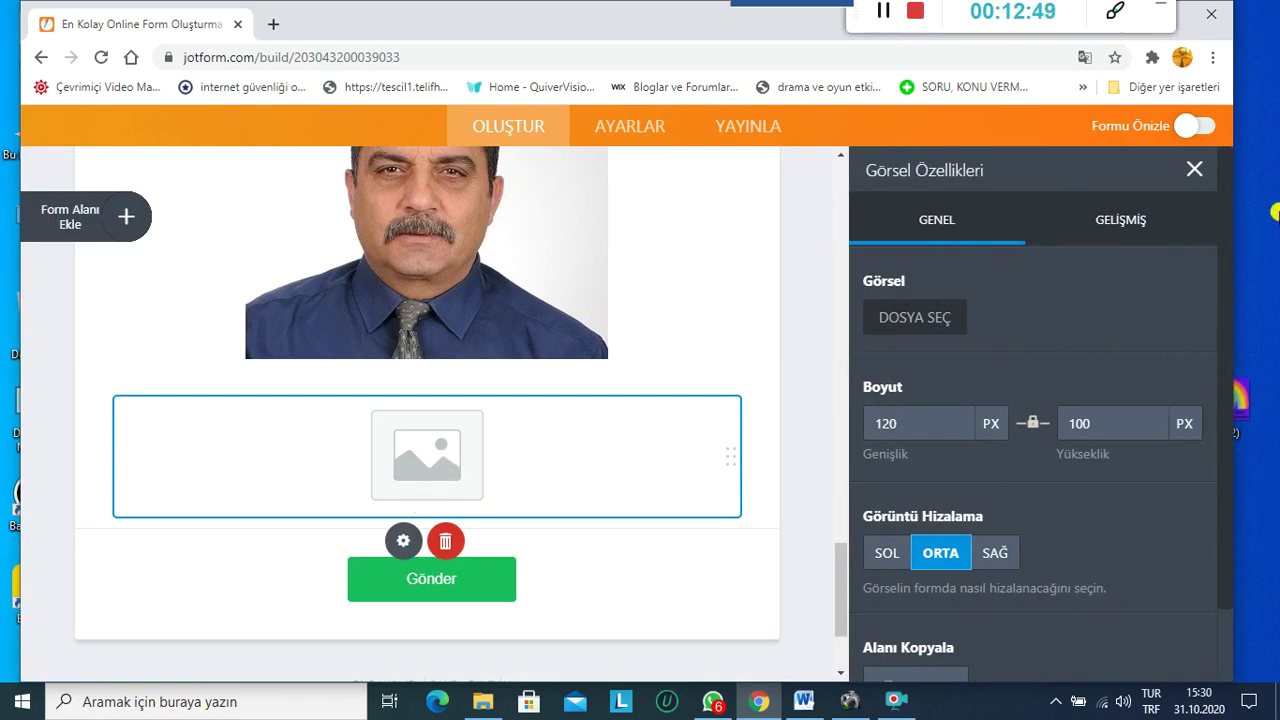
Step: Examine the general and advanced properties of the uploaded photo, and close them
{"action": "left_click", "coordinate": [537, 315]}
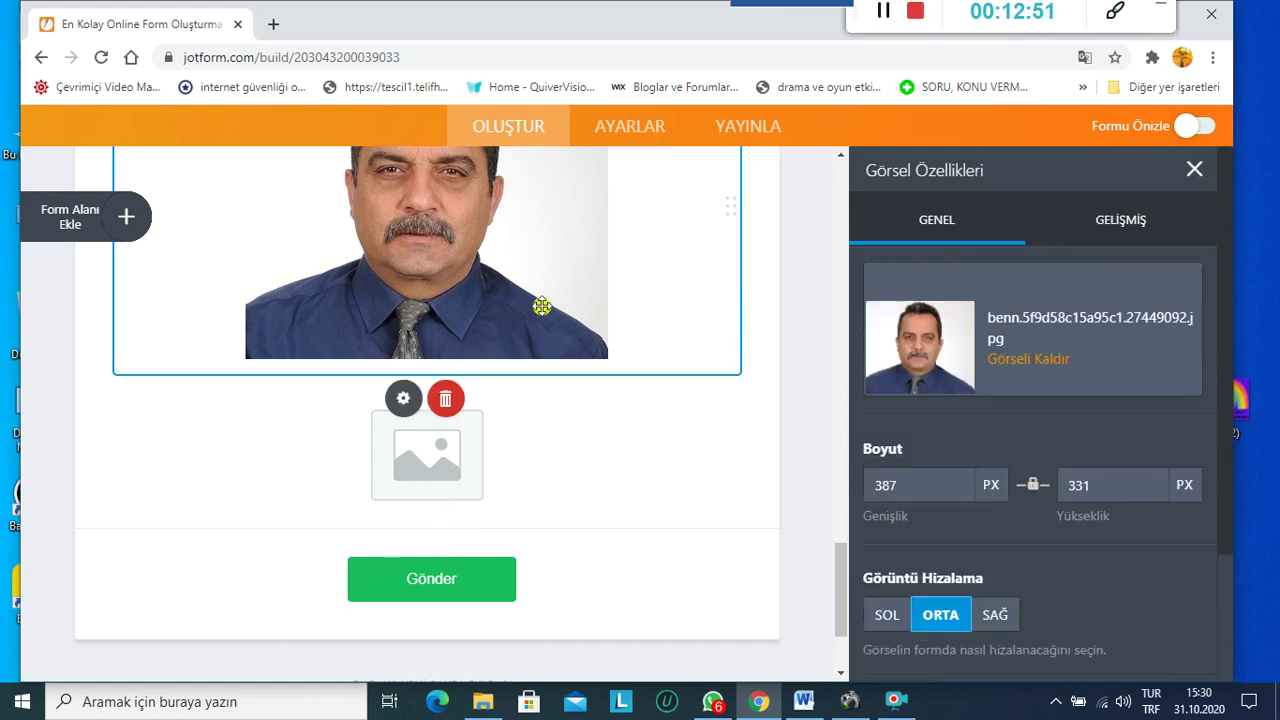
{"action": "scroll", "coordinate": [665, 291], "scroll_direction": "up", "scroll_amount": 2}
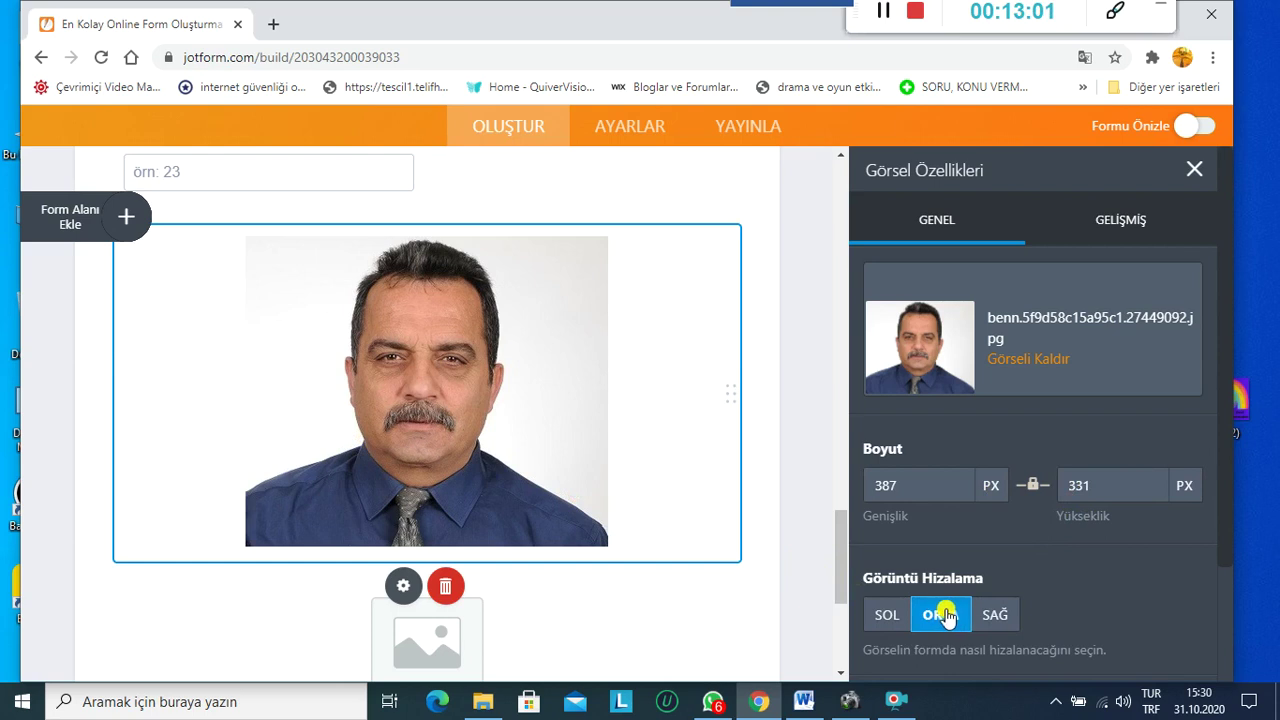
{"action": "left_click", "coordinate": [1122, 220]}
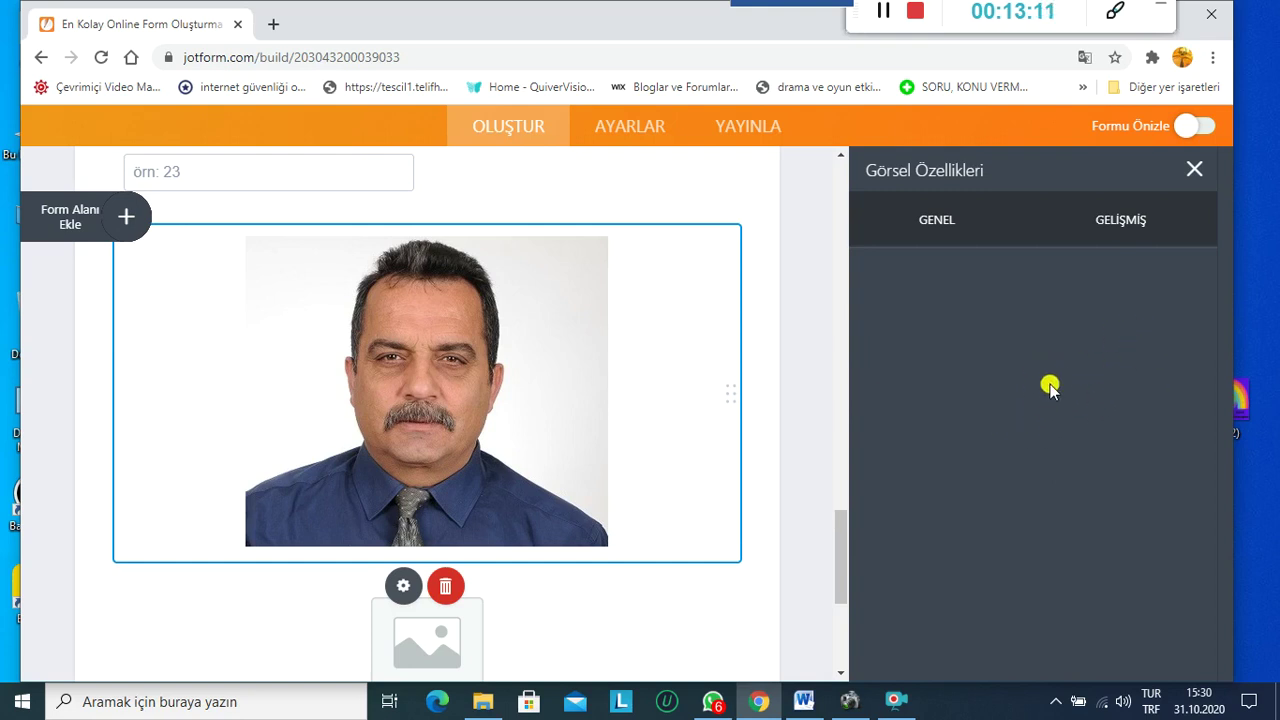
{"action": "left_click", "coordinate": [1190, 167]}
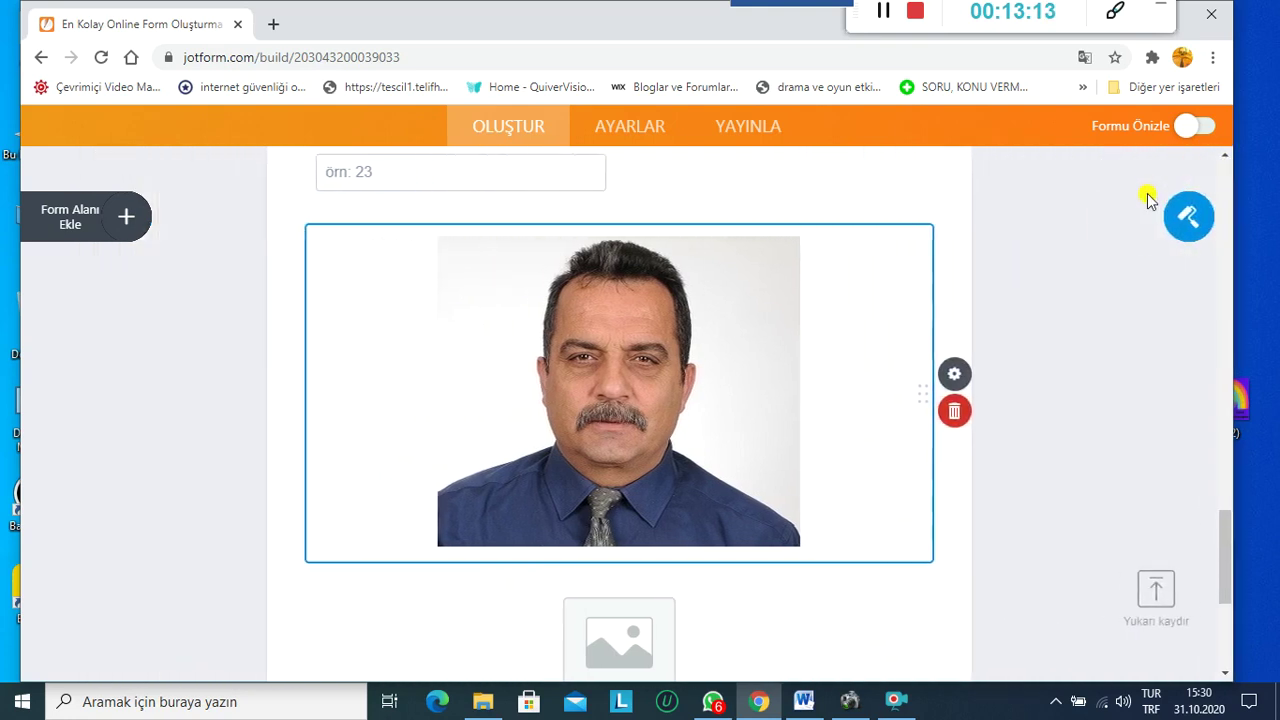
Step: Add a Dosya Yükleme field directly below the uploaded photo, keeping its default label, and open its properties
{"action": "left_click", "coordinate": [125, 214]}
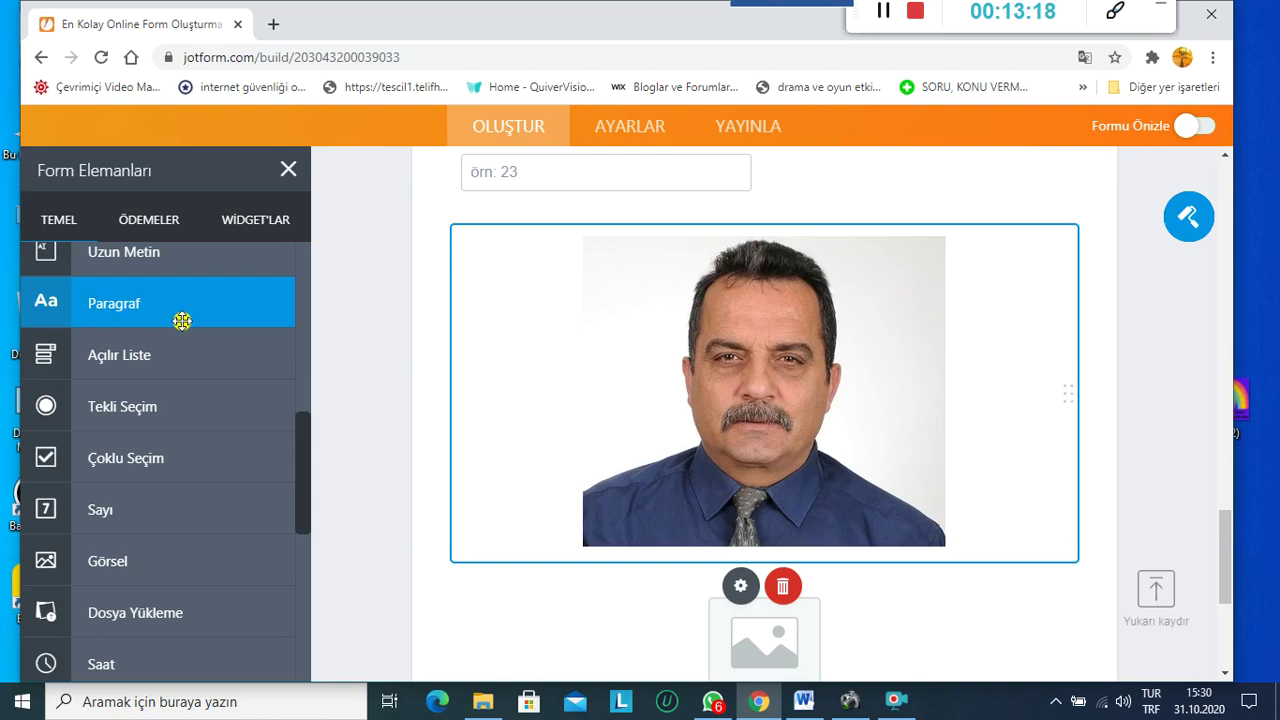
{"action": "scroll", "coordinate": [209, 433], "scroll_direction": "down", "scroll_amount": 2}
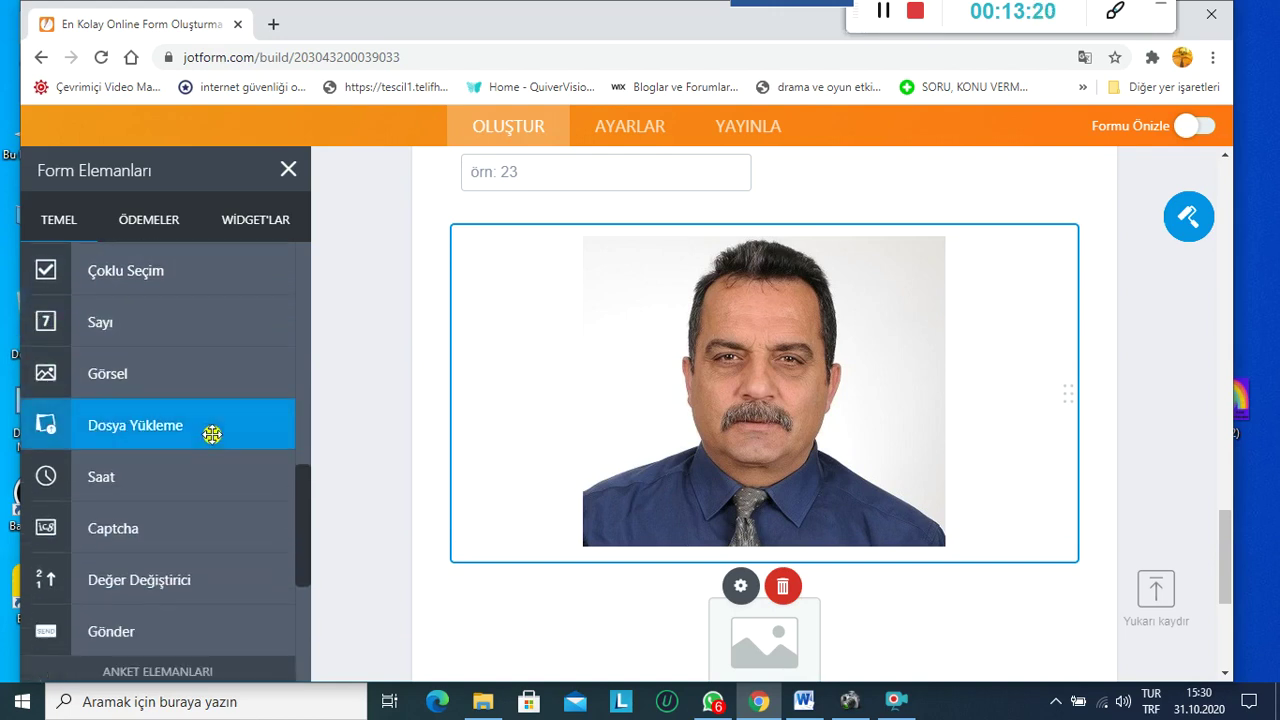
{"action": "left_click", "coordinate": [130, 430]}
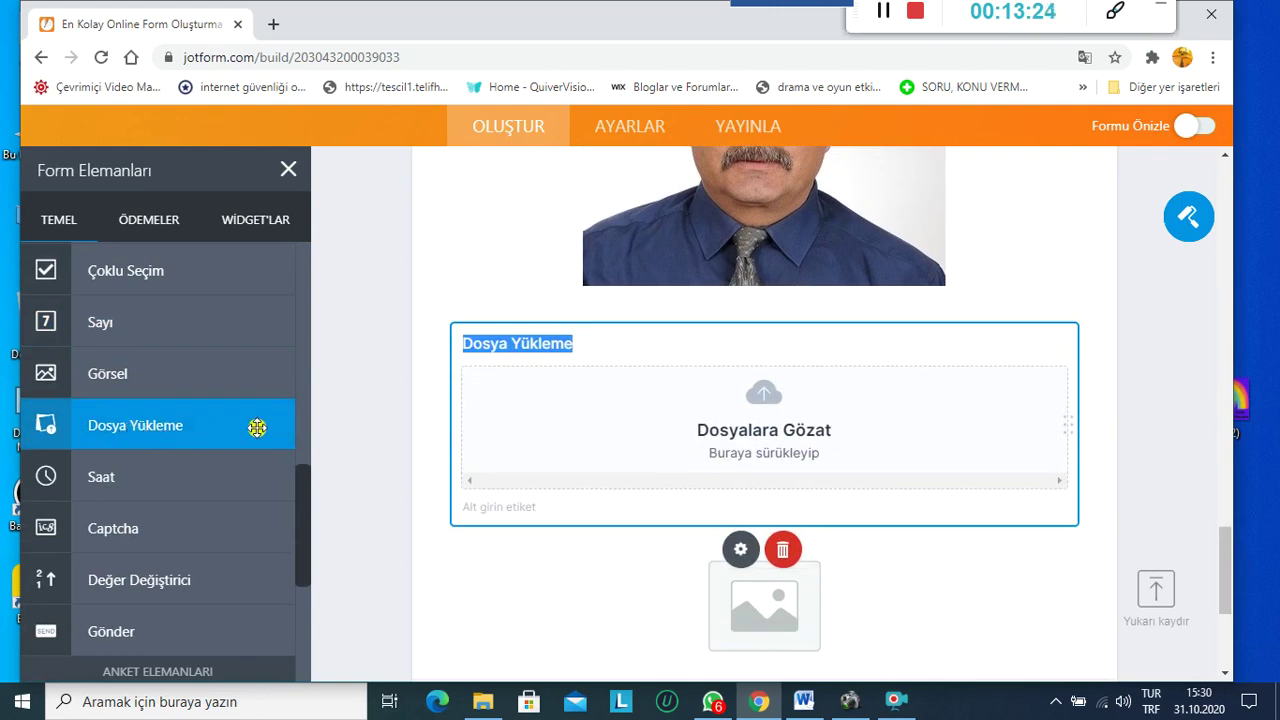
{"action": "left_click", "coordinate": [764, 417]}
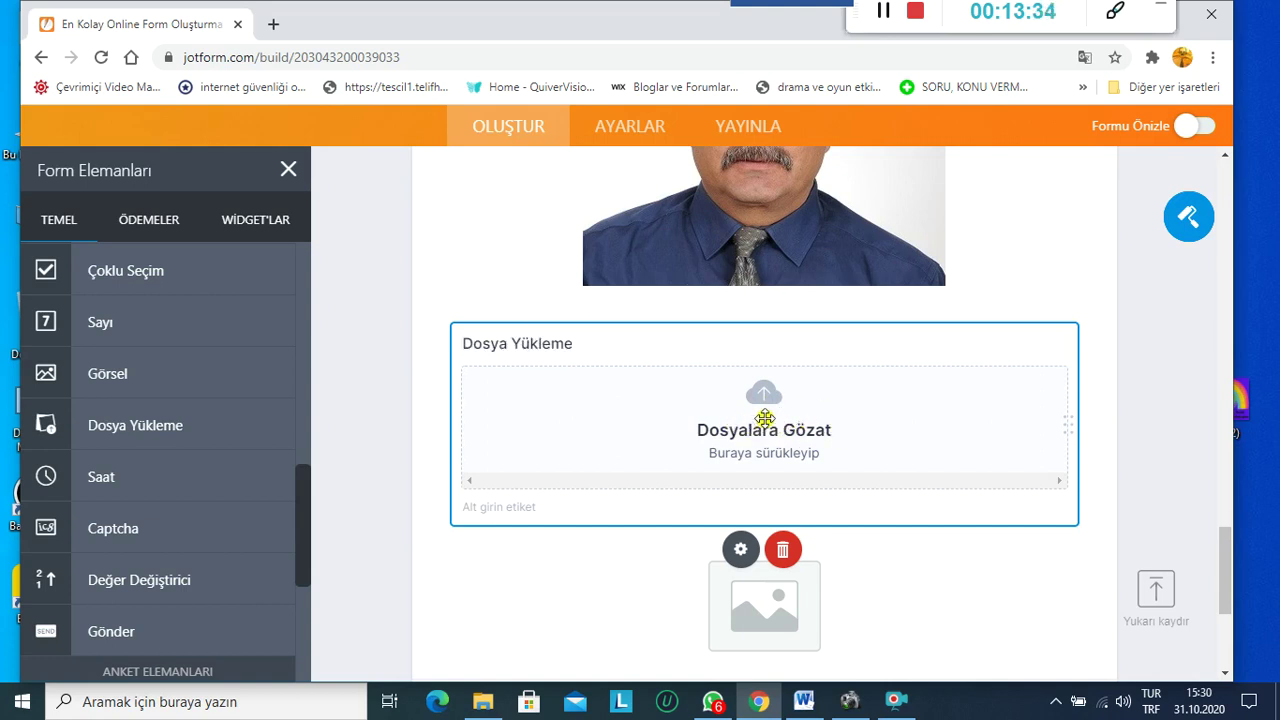
{"action": "left_click", "coordinate": [772, 396]}
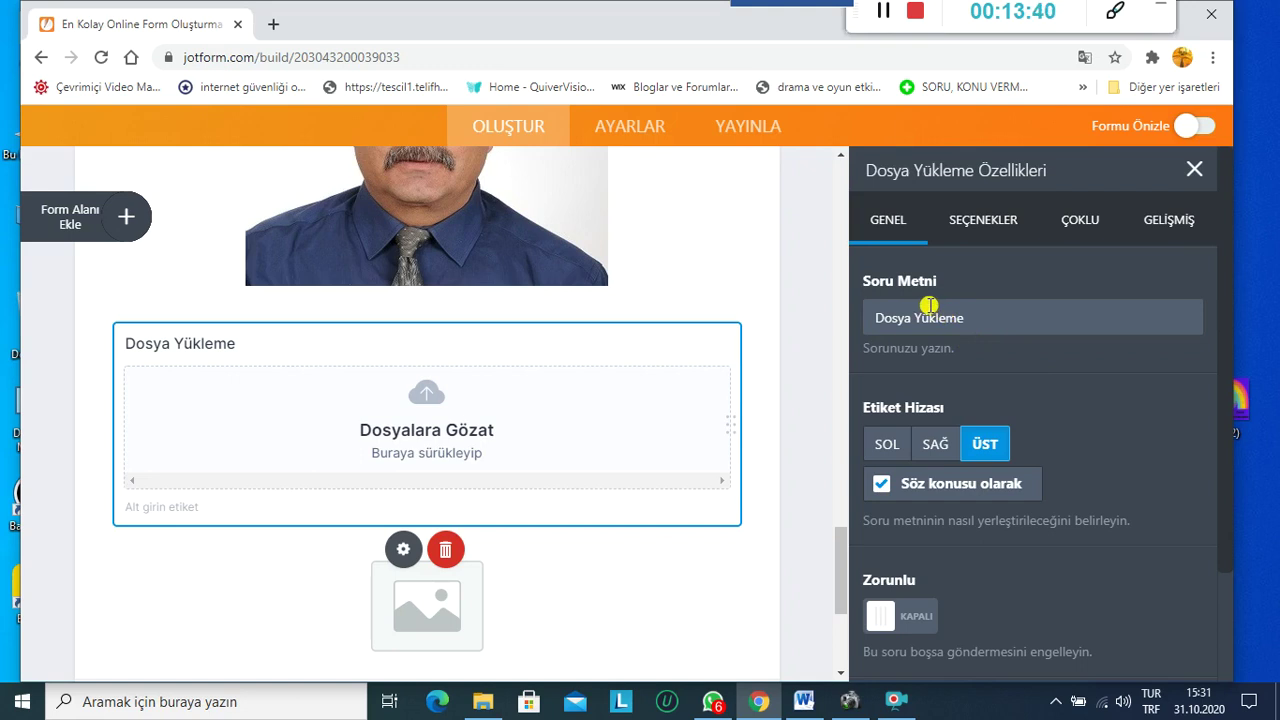
{"action": "left_click_drag", "start_coordinate": [971, 319], "coordinate": [877, 314]}
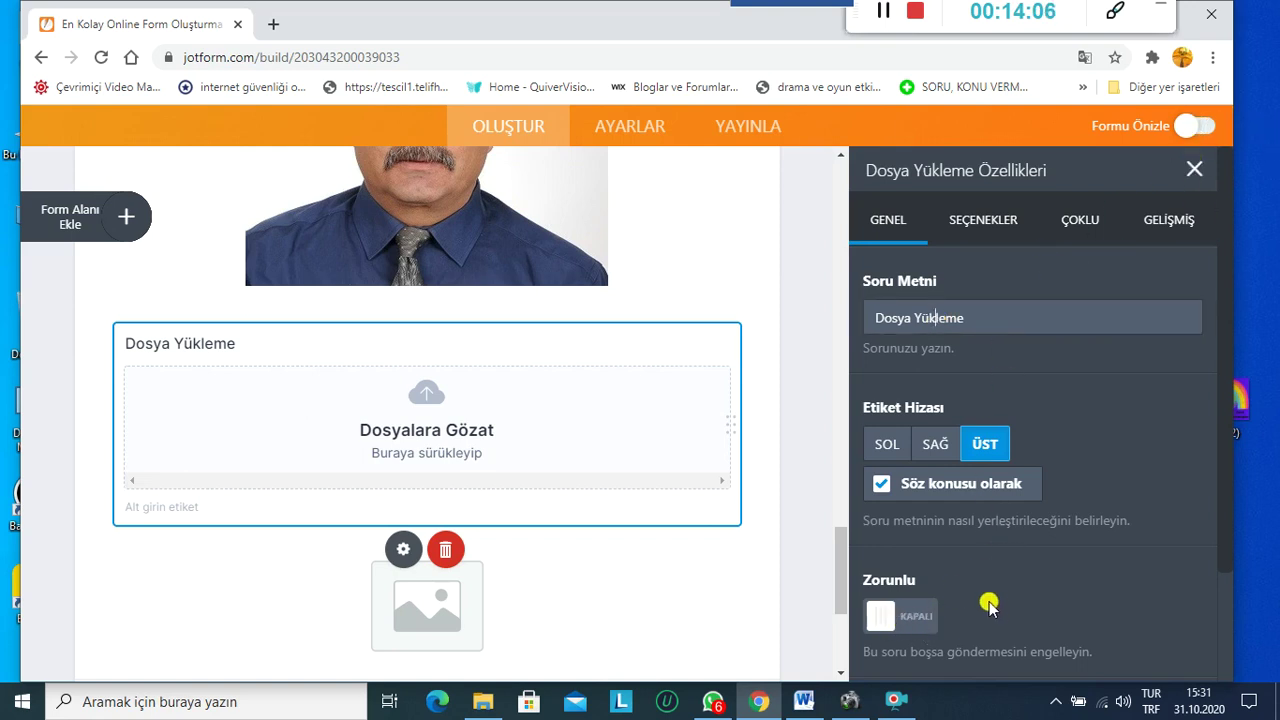
Step: Turn the Zorunlu option of the dropdown question "Türkiye'nin baş kenti neresidir?" on and back off
{"action": "scroll", "coordinate": [808, 443], "scroll_direction": "up", "scroll_amount": 6}
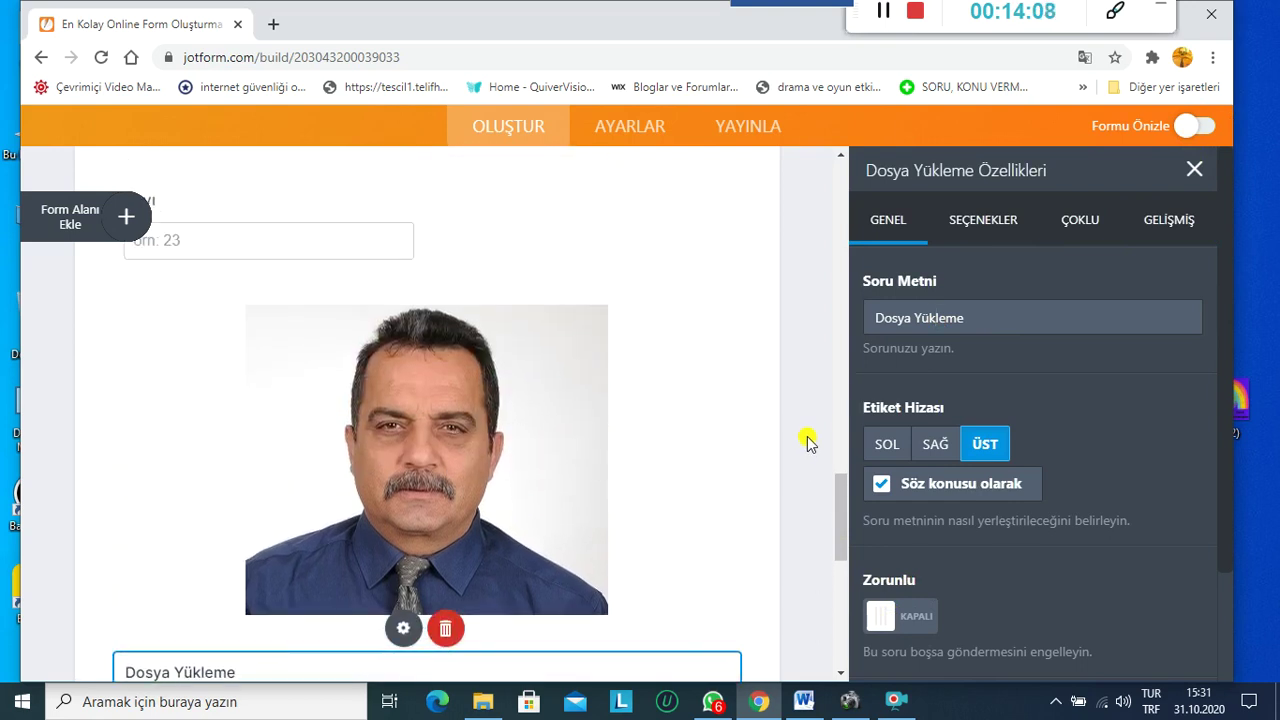
{"action": "scroll", "coordinate": [808, 443], "scroll_direction": "up", "scroll_amount": 3}
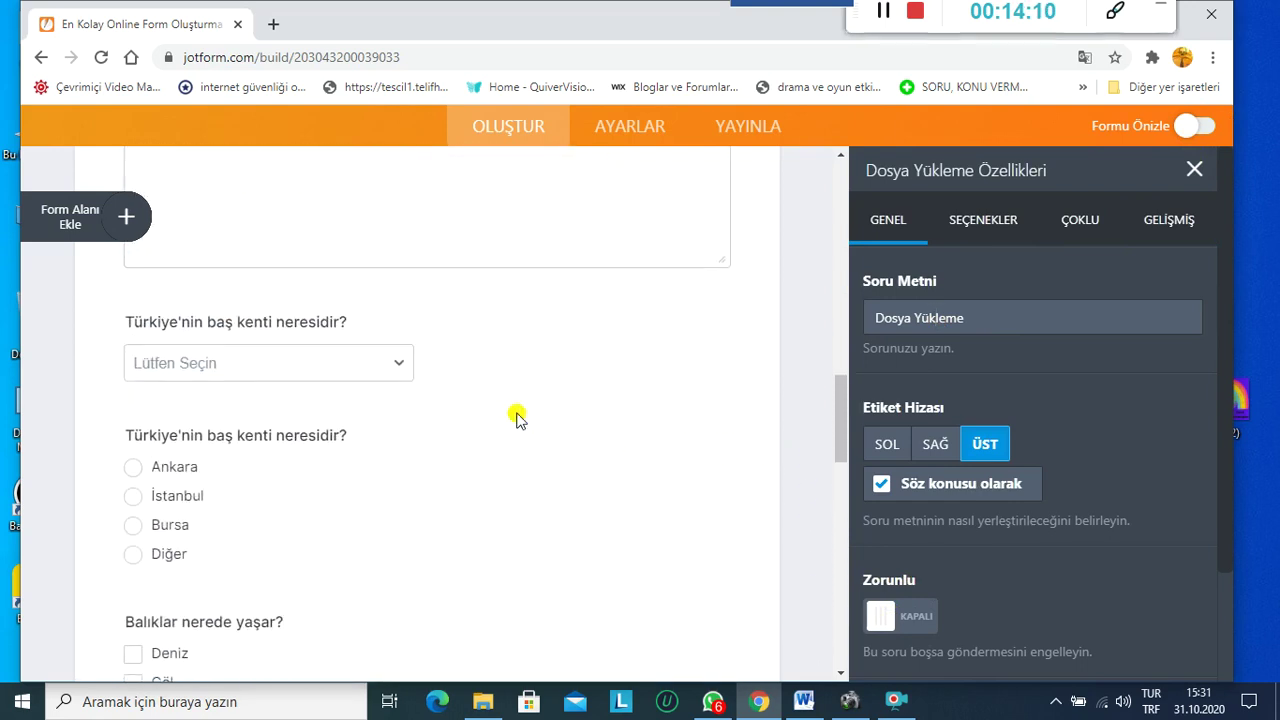
{"action": "left_click", "coordinate": [460, 368]}
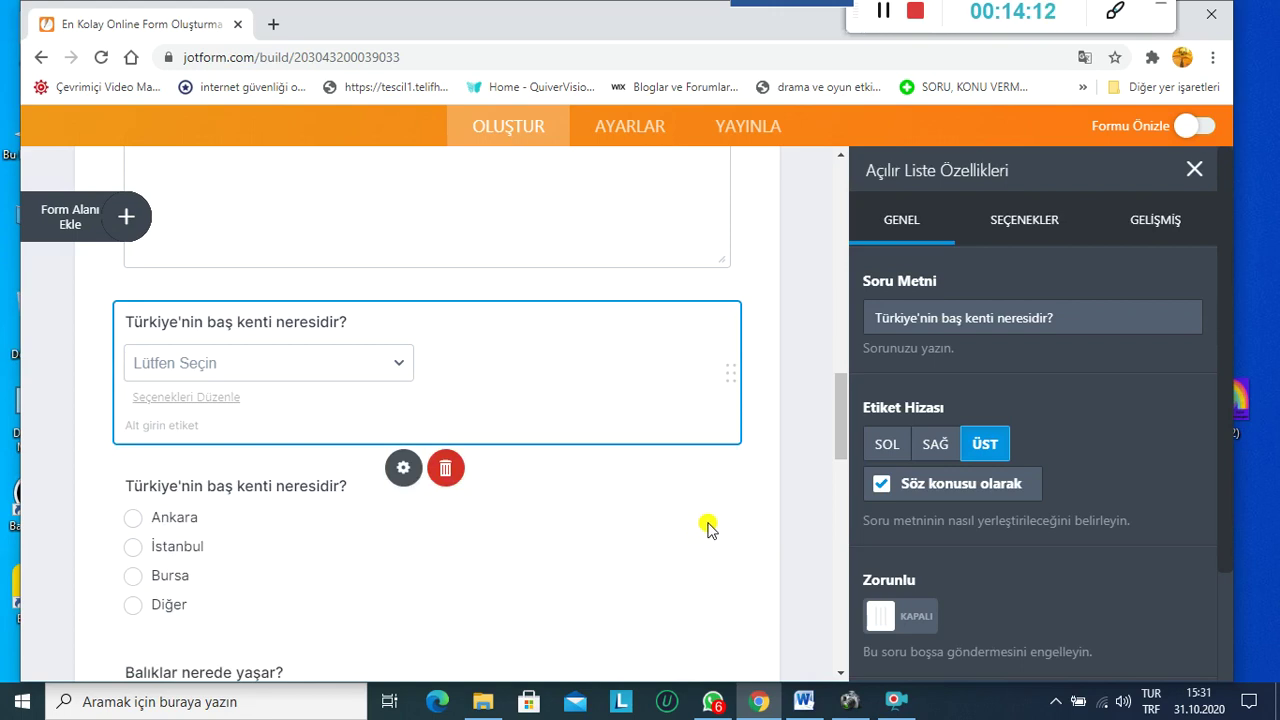
{"action": "scroll", "coordinate": [726, 531], "scroll_direction": "down", "scroll_amount": 1}
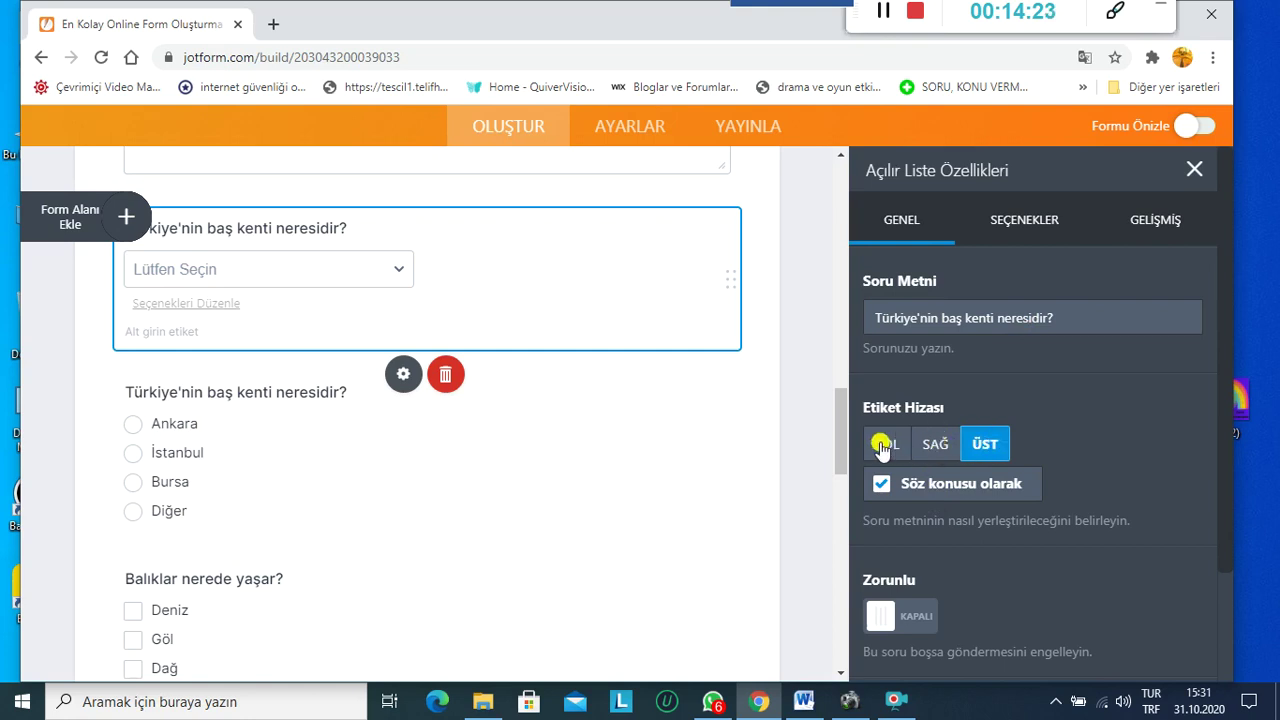
{"action": "scroll", "coordinate": [1029, 558], "scroll_direction": "down", "scroll_amount": 2}
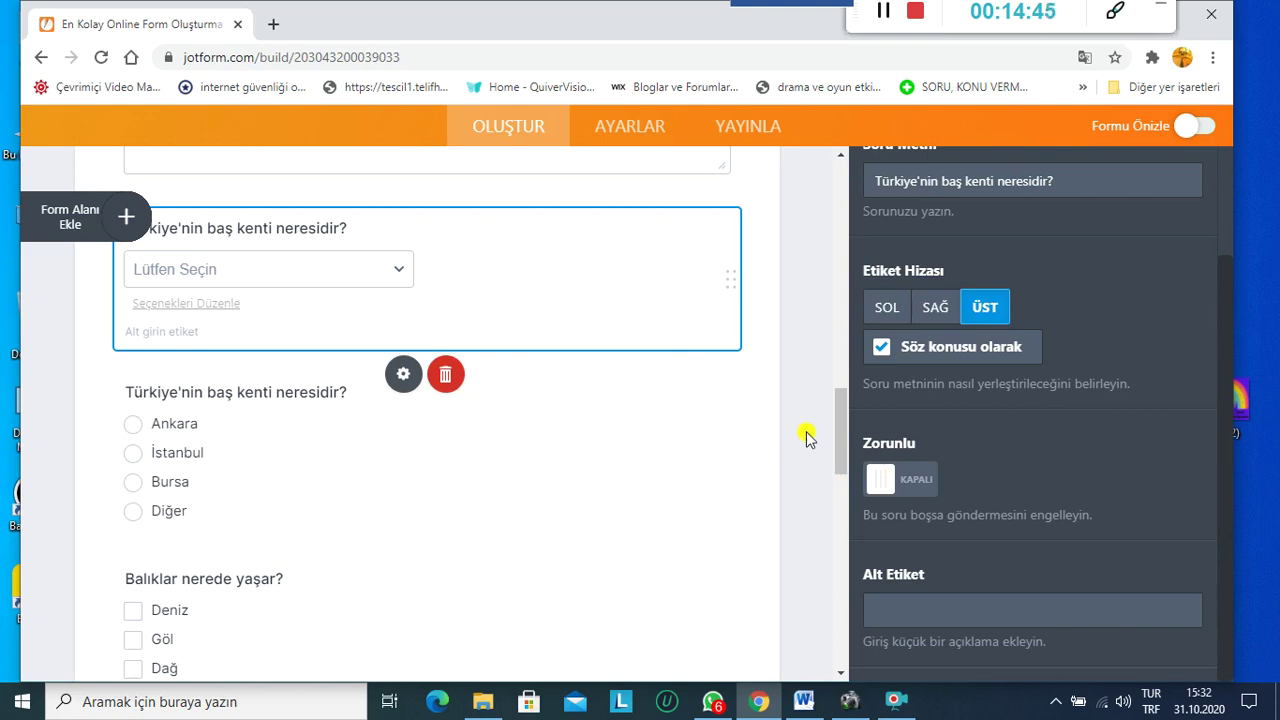
{"action": "left_click", "coordinate": [913, 480]}
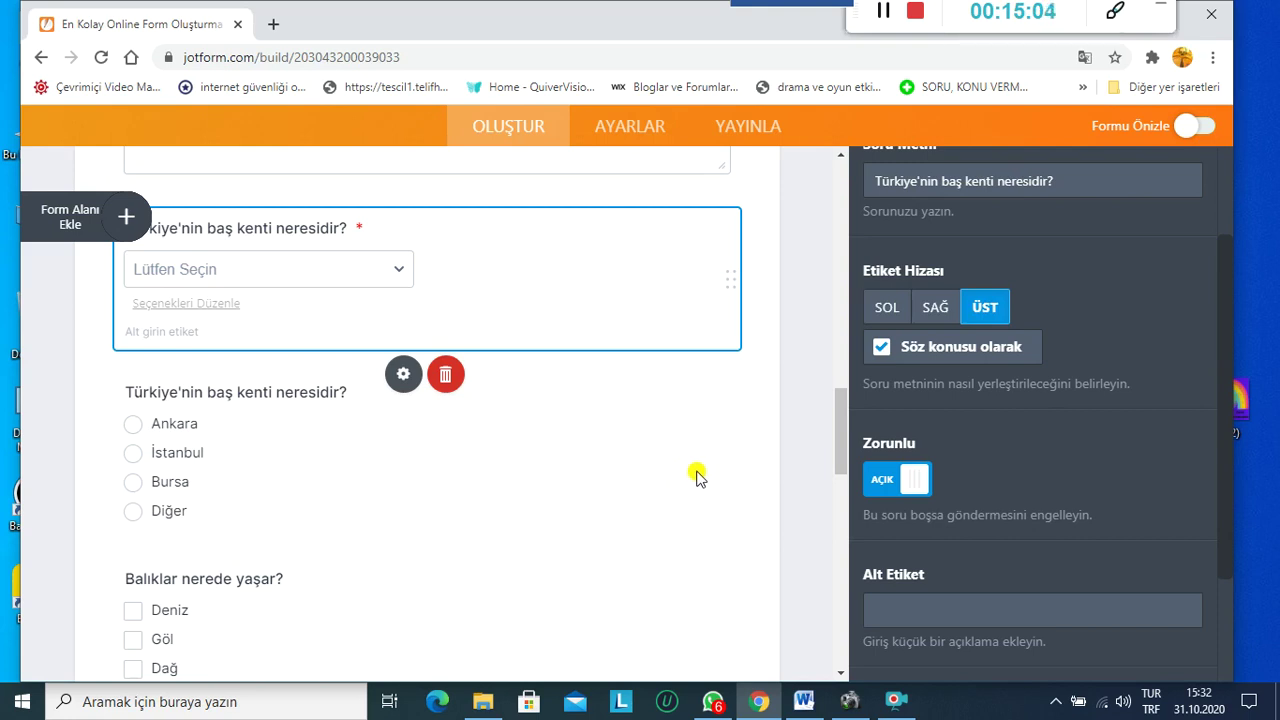
{"action": "left_click_drag", "start_coordinate": [909, 489], "coordinate": [870, 484]}
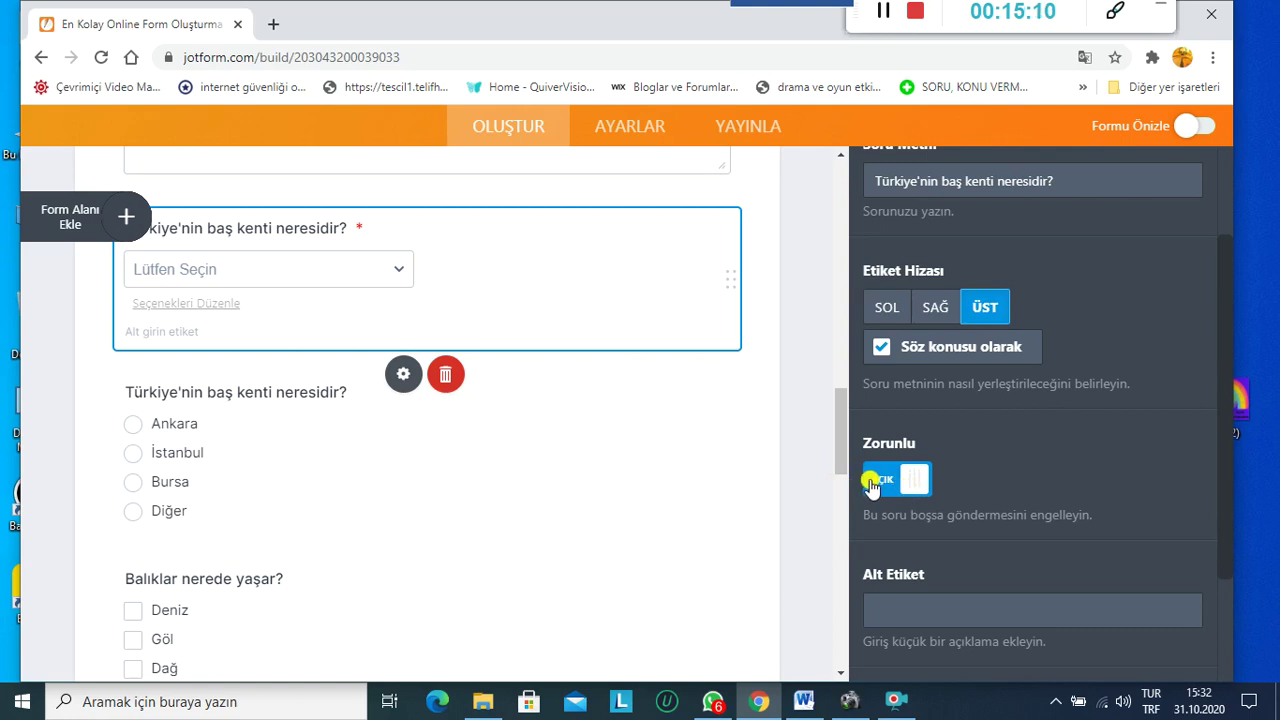
{"action": "left_click", "coordinate": [870, 484]}
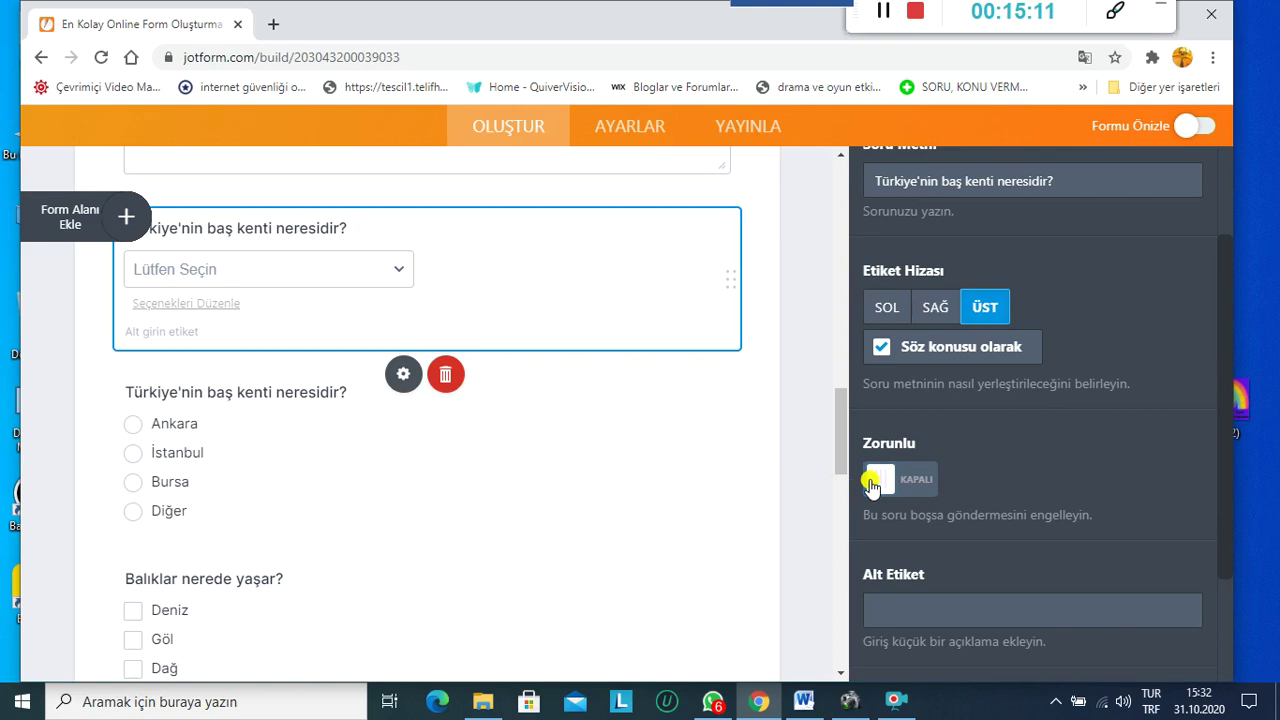
Step: Look through the rest of the form and the survey and page elements available to add
{"action": "left_click", "coordinate": [710, 472]}
{"action": "scroll", "coordinate": [710, 472], "scroll_direction": "down", "scroll_amount": 3}
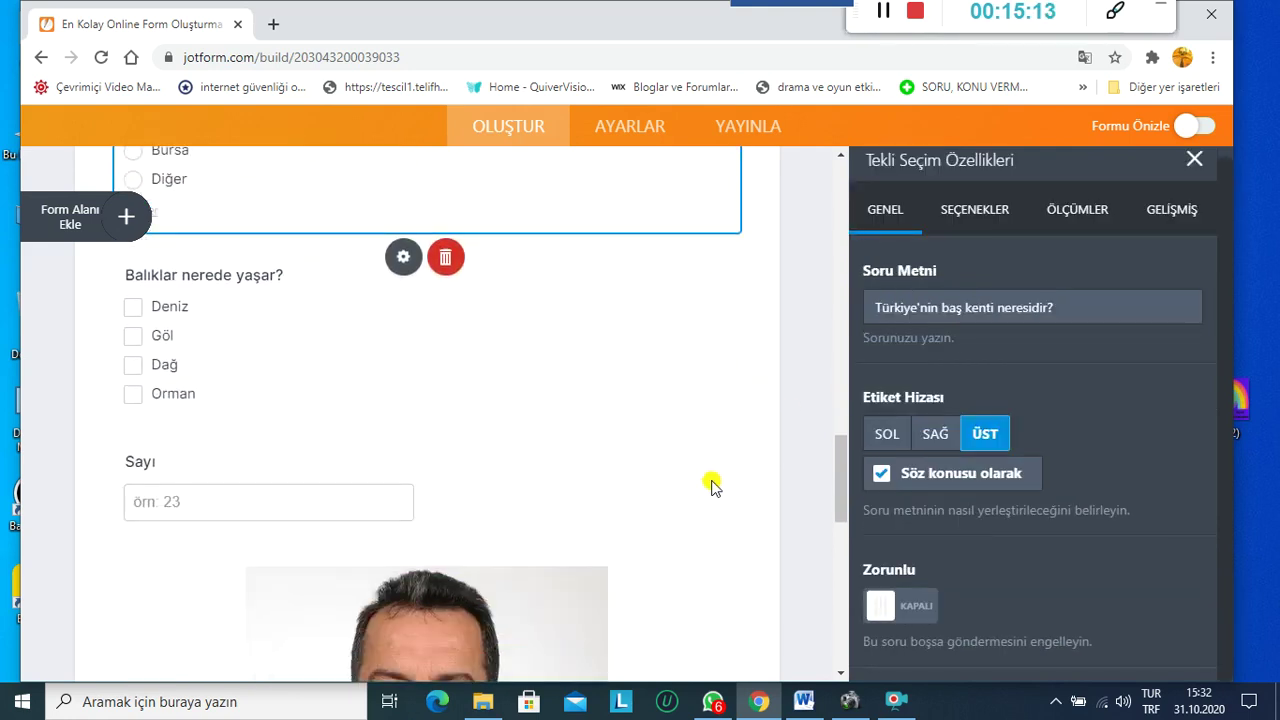
{"action": "scroll", "coordinate": [624, 430], "scroll_direction": "down", "scroll_amount": 4}
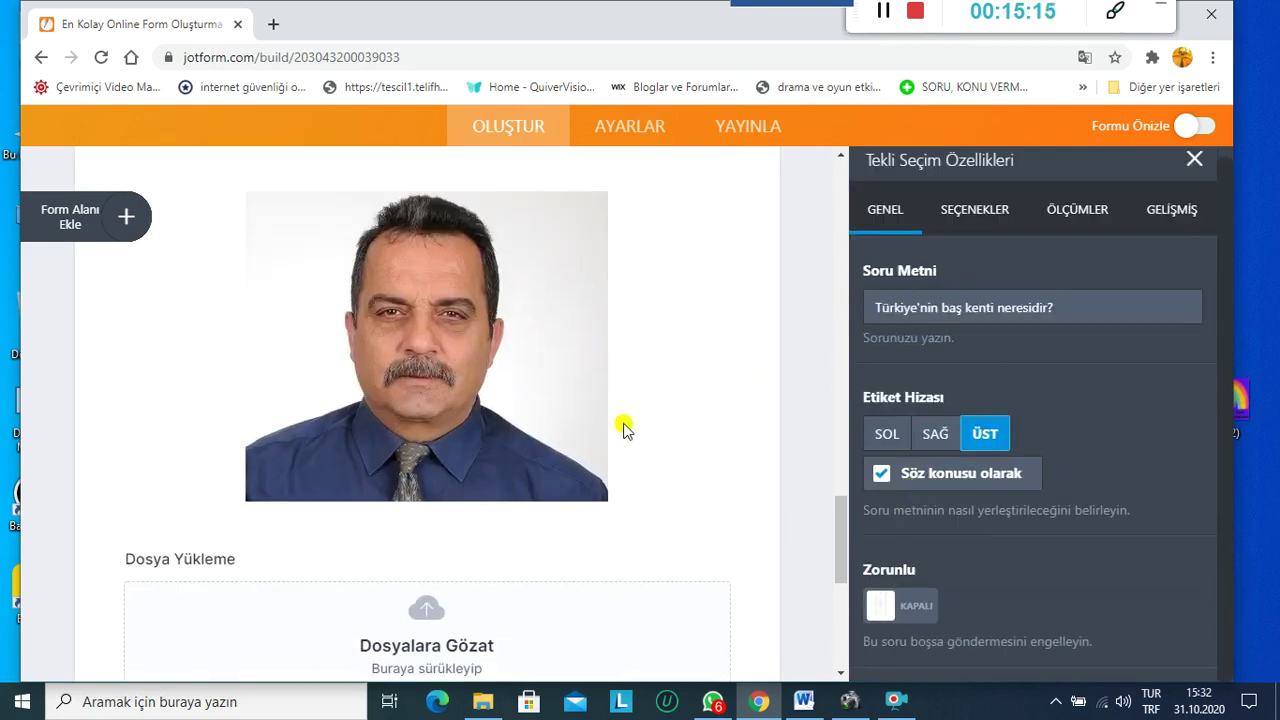
{"action": "scroll", "coordinate": [624, 430], "scroll_direction": "down", "scroll_amount": 1}
{"action": "scroll", "coordinate": [674, 443], "scroll_direction": "down", "scroll_amount": 2}
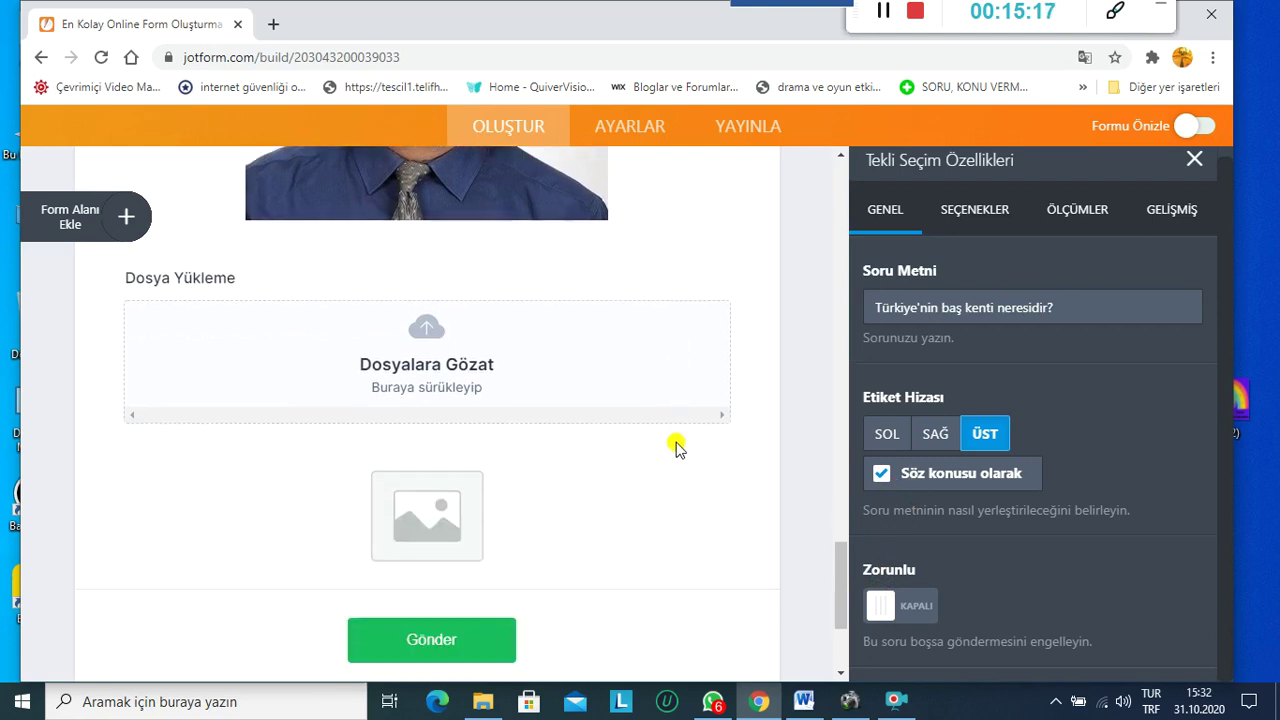
{"action": "left_click", "coordinate": [130, 220]}
{"action": "scroll", "coordinate": [137, 426], "scroll_direction": "down", "scroll_amount": 2}
{"action": "scroll", "coordinate": [180, 464], "scroll_direction": "down", "scroll_amount": 1}
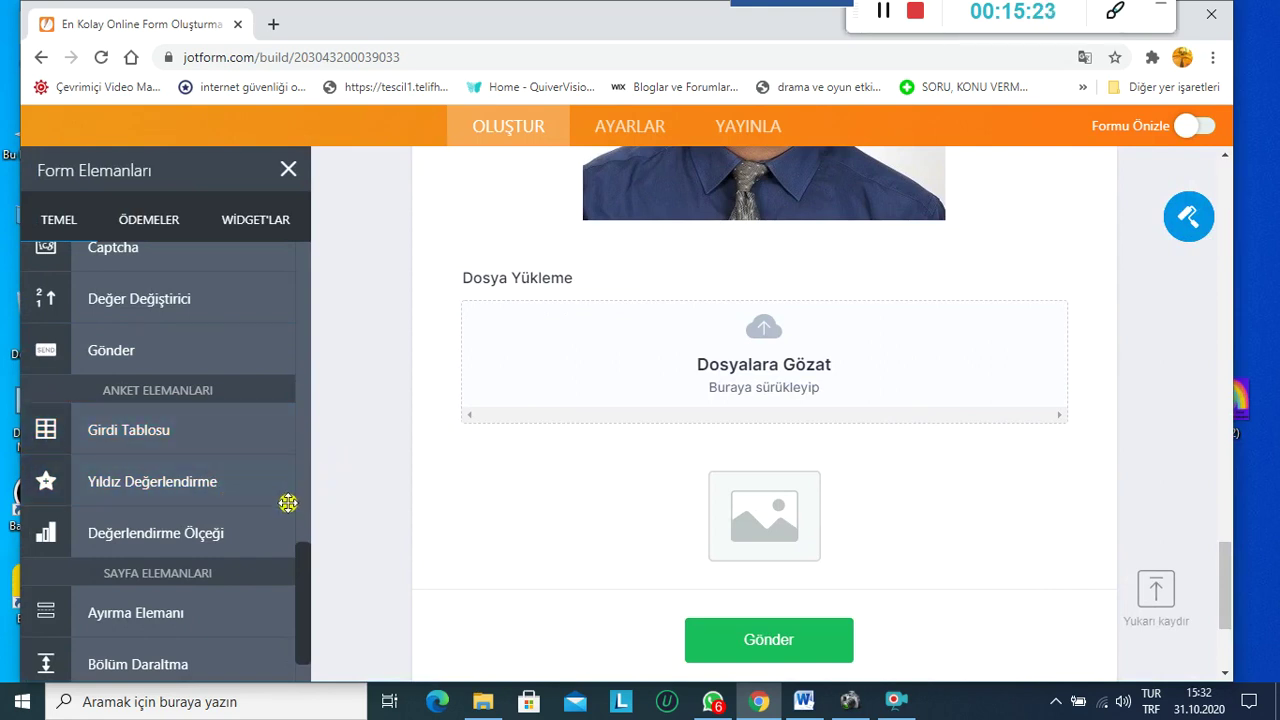
{"action": "scroll", "coordinate": [255, 556], "scroll_direction": "down", "scroll_amount": 1}
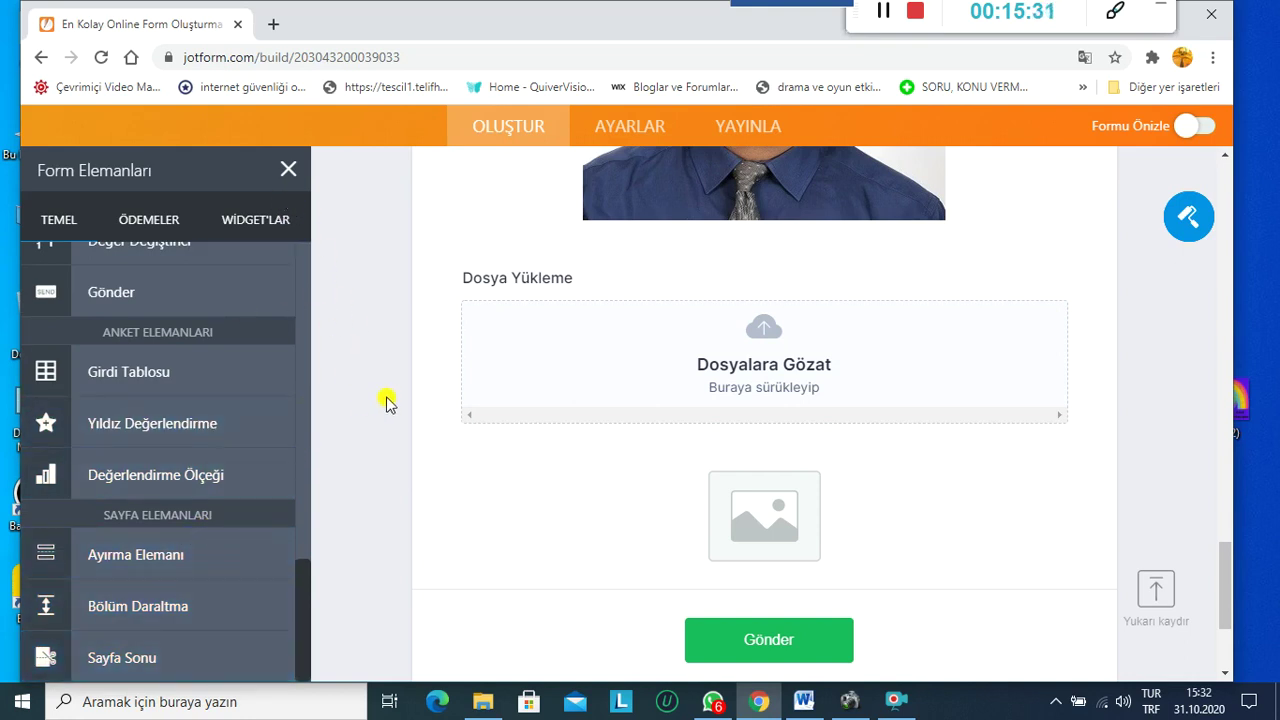
{"action": "scroll", "coordinate": [508, 457], "scroll_direction": "up", "scroll_amount": 5}
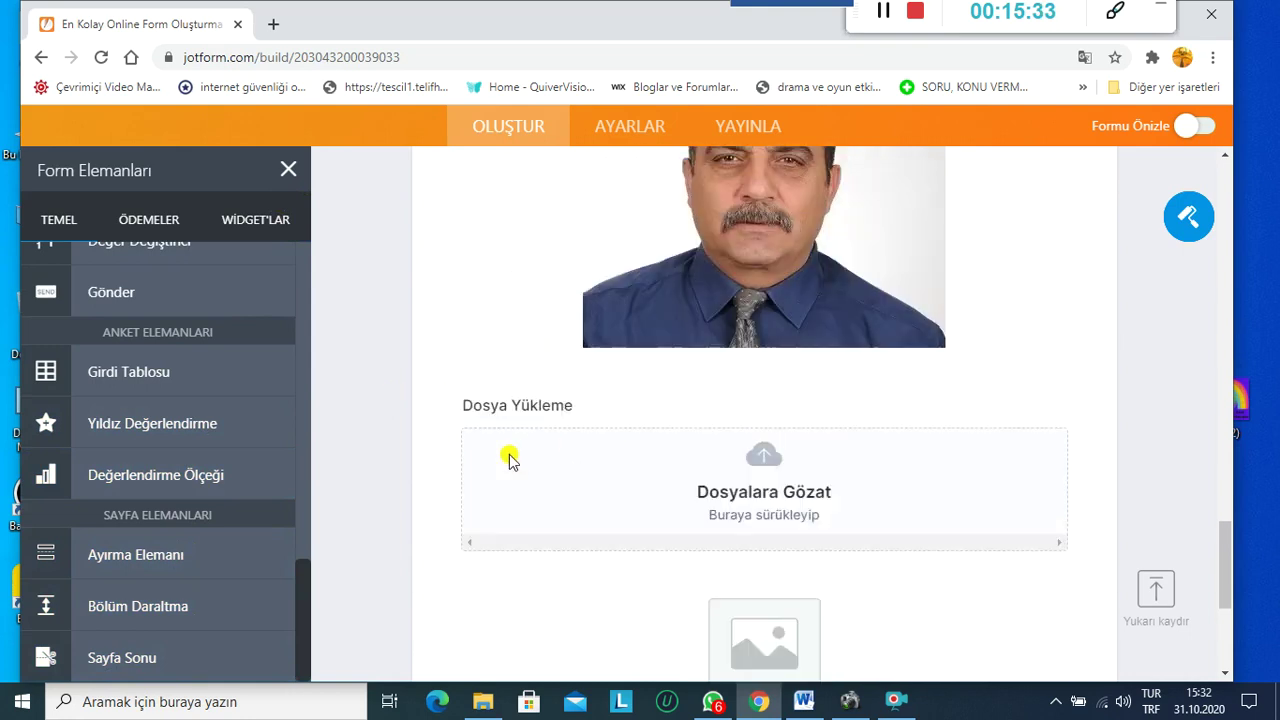
Step: Close the form elements list, open the form preview and look through the questions from the heading down to the choice questions
{"action": "left_click", "coordinate": [289, 175]}
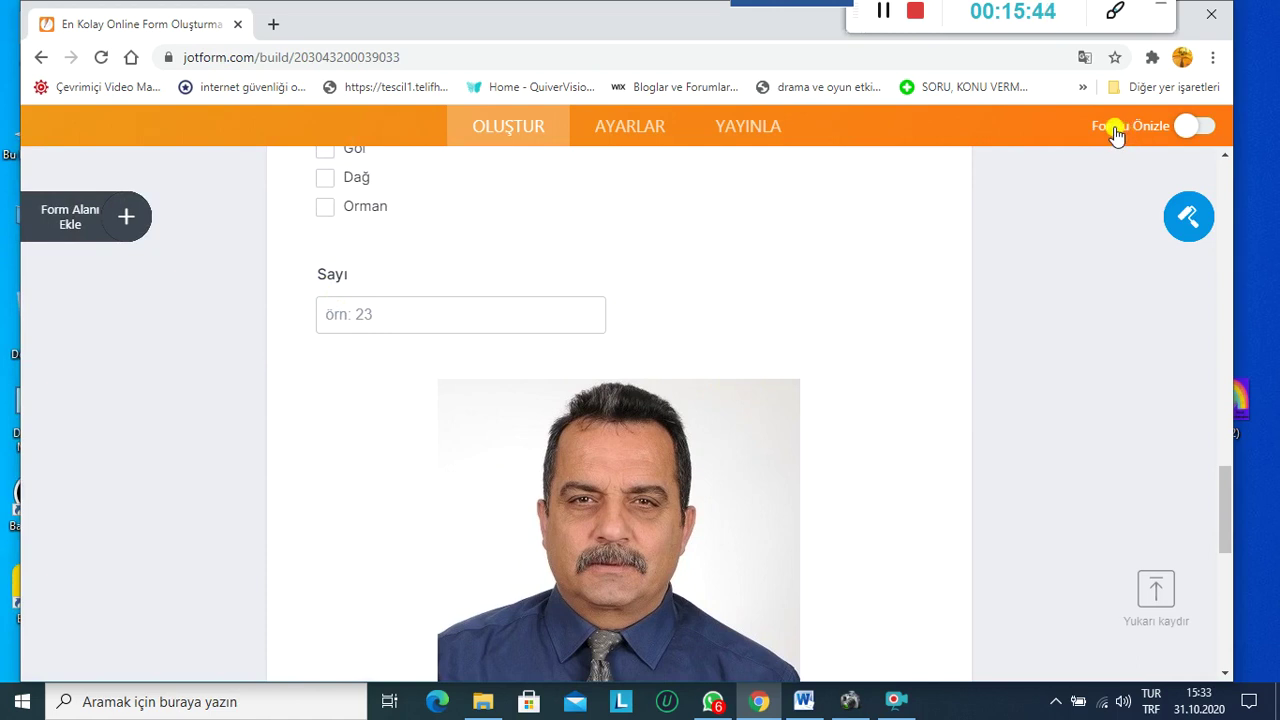
{"action": "left_click", "coordinate": [1208, 128]}
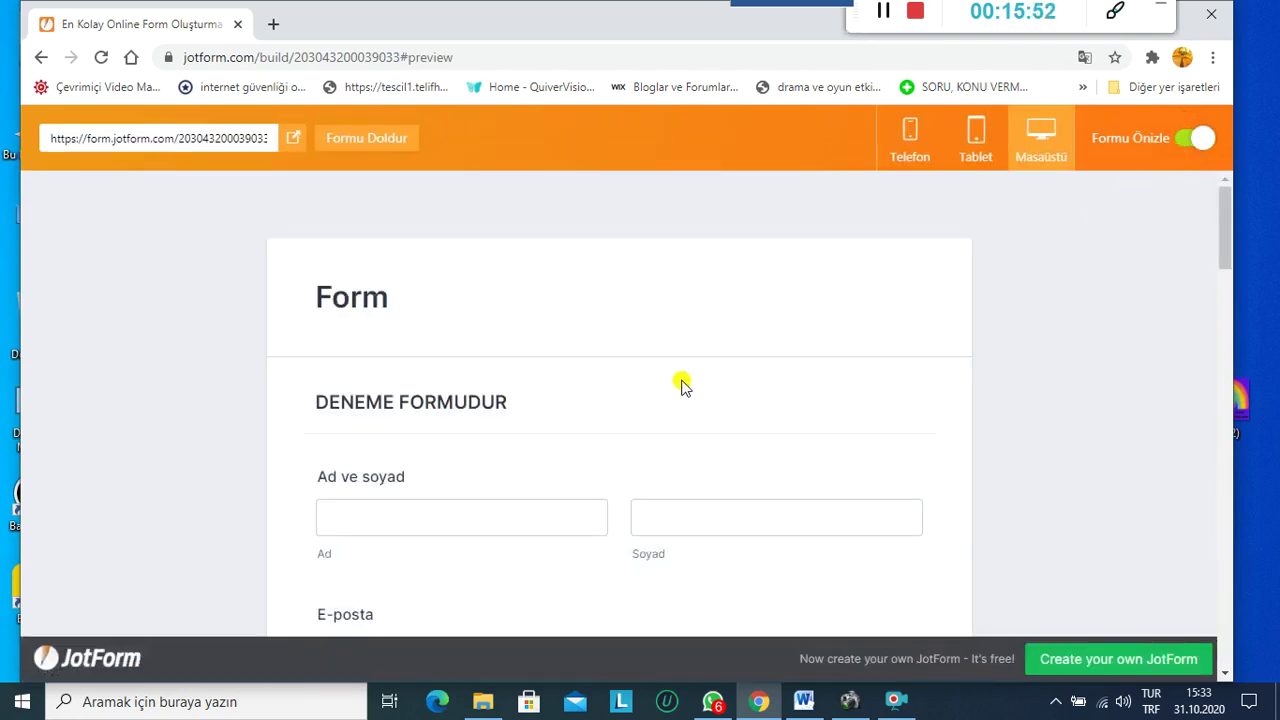
{"action": "scroll", "coordinate": [668, 393], "scroll_direction": "down", "scroll_amount": 2}
{"action": "scroll", "coordinate": [668, 393], "scroll_direction": "down", "scroll_amount": 8}
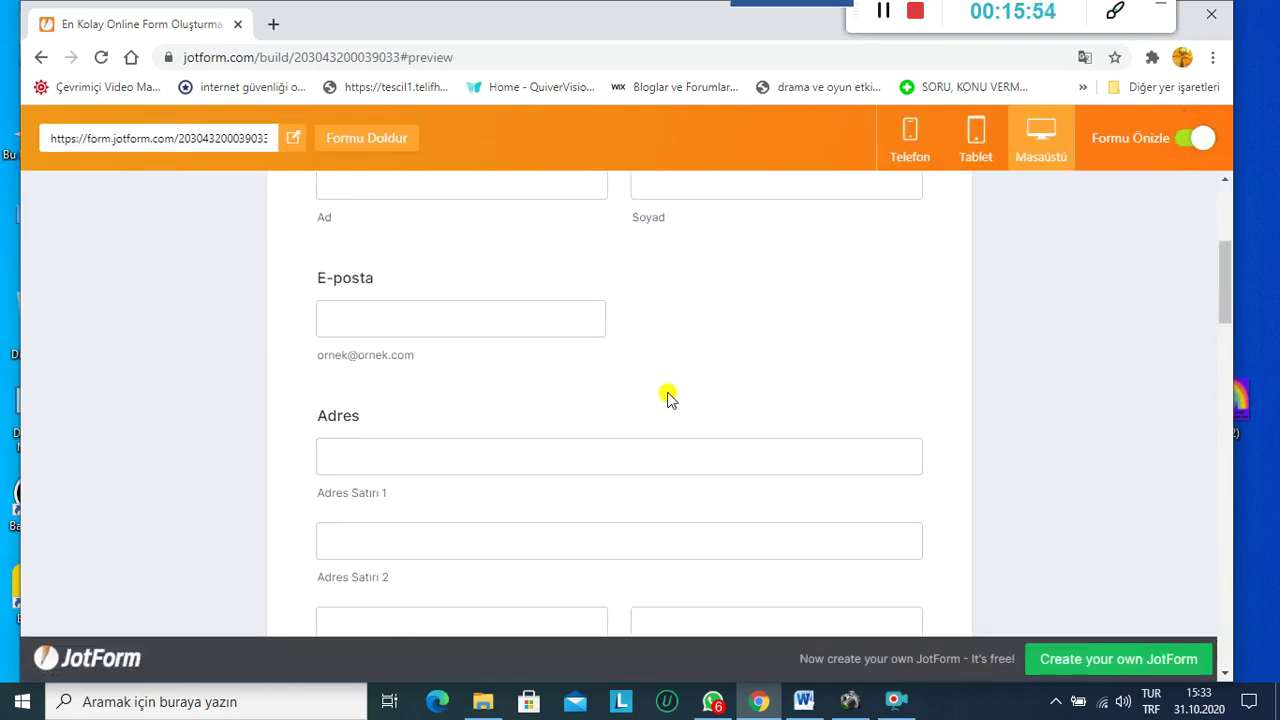
{"action": "scroll", "coordinate": [668, 396], "scroll_direction": "down", "scroll_amount": 9}
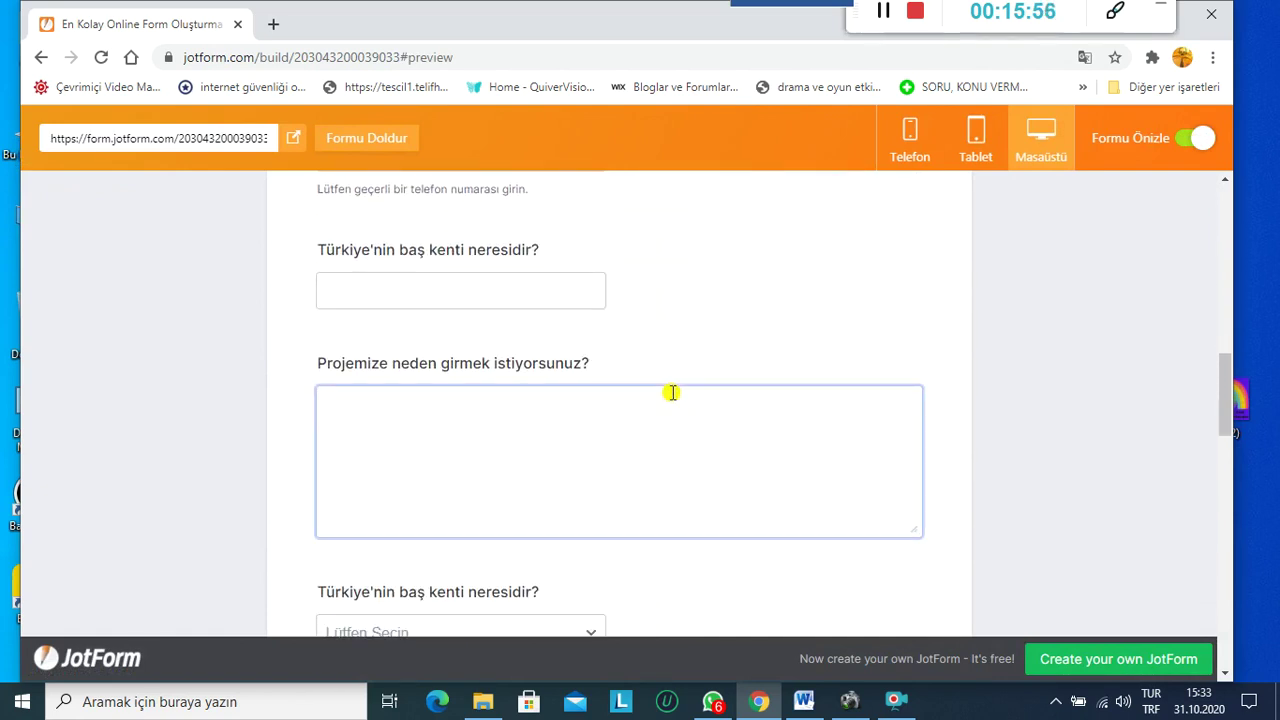
{"action": "scroll", "coordinate": [672, 395], "scroll_direction": "up", "scroll_amount": 20}
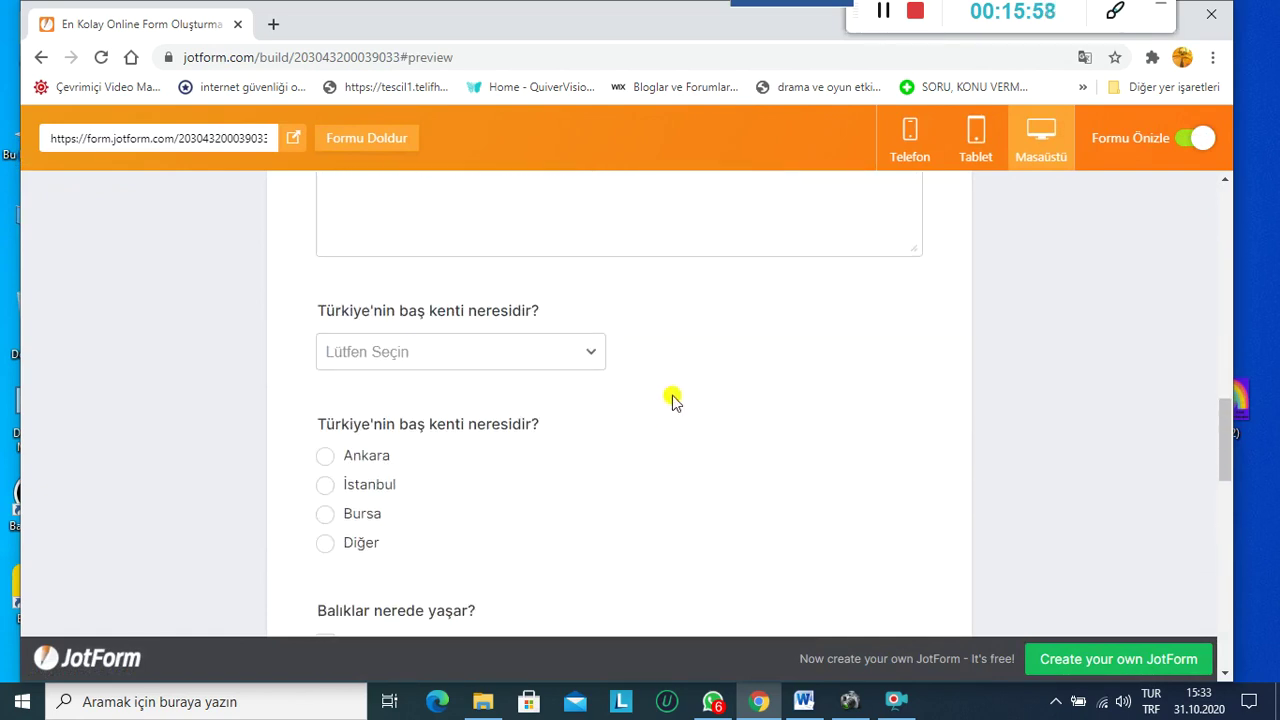
Step: Try out the name, e-mail, address, postcode, phone and short-text fields of the preview without filling them in
{"action": "left_click", "coordinate": [407, 421]}
{"action": "left_click", "coordinate": [658, 428]}
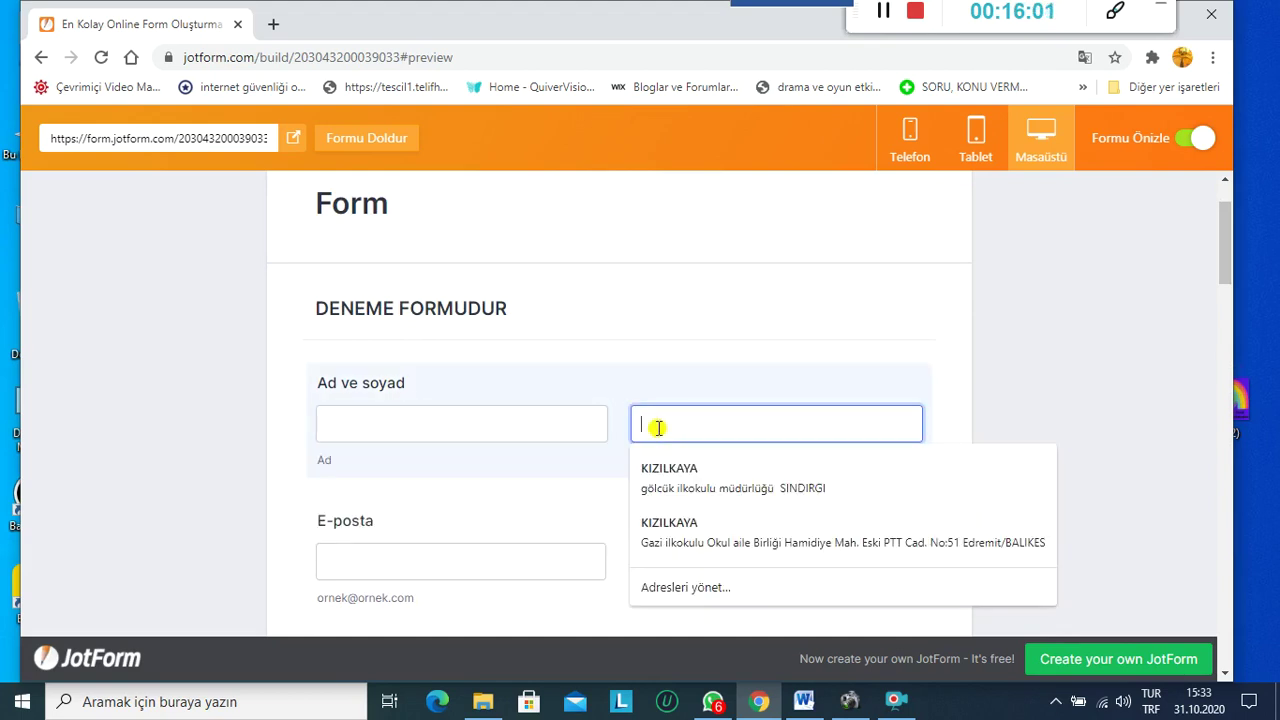
{"action": "scroll", "coordinate": [226, 437], "scroll_direction": "down", "scroll_amount": 2}
{"action": "left_click", "coordinate": [336, 368]}
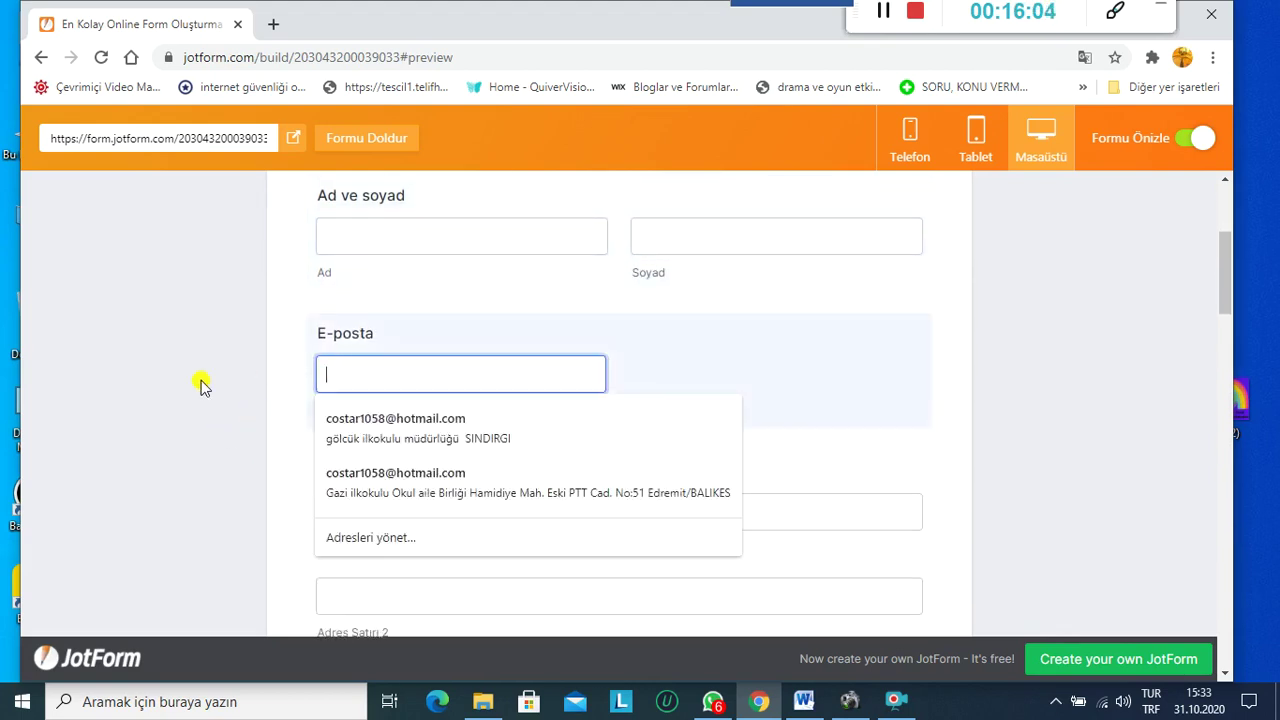
{"action": "scroll", "coordinate": [203, 383], "scroll_direction": "down", "scroll_amount": 2}
{"action": "left_click", "coordinate": [323, 323]}
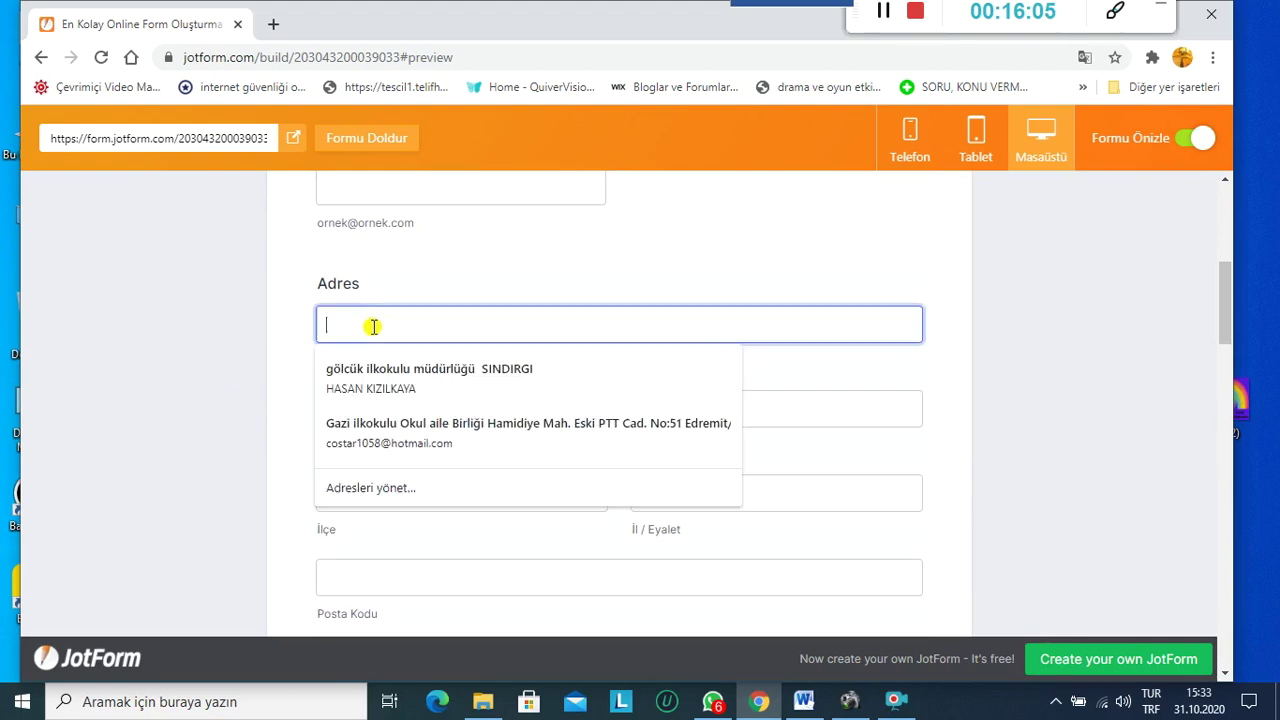
{"action": "scroll", "coordinate": [191, 360], "scroll_direction": "down", "scroll_amount": 3}
{"action": "left_click", "coordinate": [346, 224]}
{"action": "left_click", "coordinate": [720, 222]}
{"action": "left_click", "coordinate": [559, 314]}
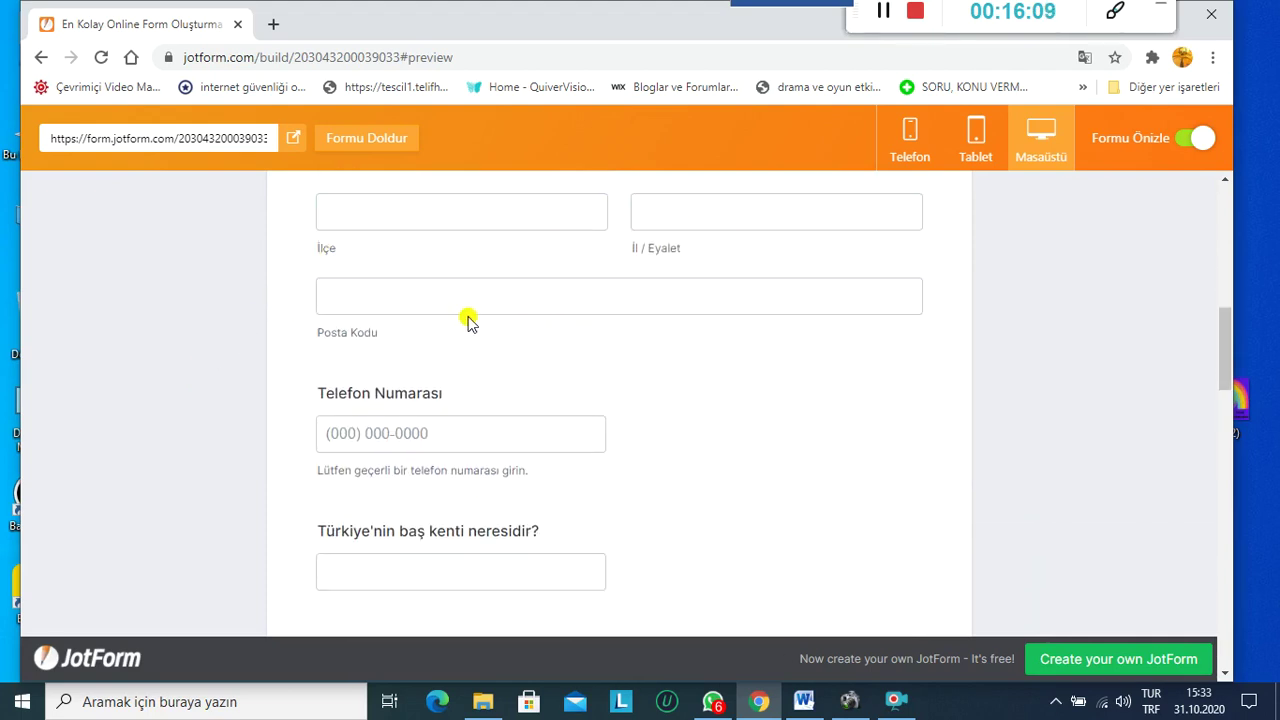
{"action": "scroll", "coordinate": [223, 403], "scroll_direction": "down", "scroll_amount": 1}
{"action": "left_click", "coordinate": [340, 345]}
{"action": "left_click", "coordinate": [323, 445]}
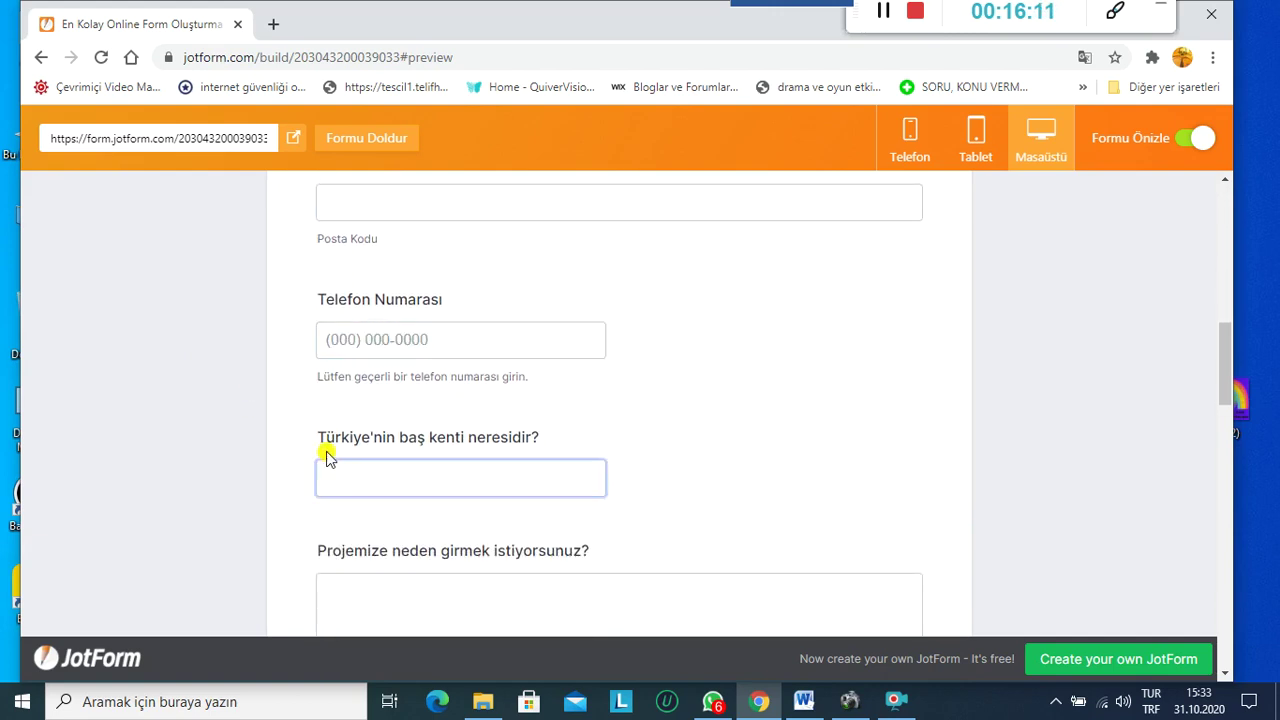
{"action": "left_click", "coordinate": [193, 429]}
Step: Answer the short-text capital question with "hakkari" and the "Projemize neden girmek istiyorsunuz?" question with the filler text "üaüaüaüeüeüeüeü"
{"action": "scroll", "coordinate": [193, 429], "scroll_direction": "down", "scroll_amount": 2}
{"action": "left_click", "coordinate": [400, 289]}
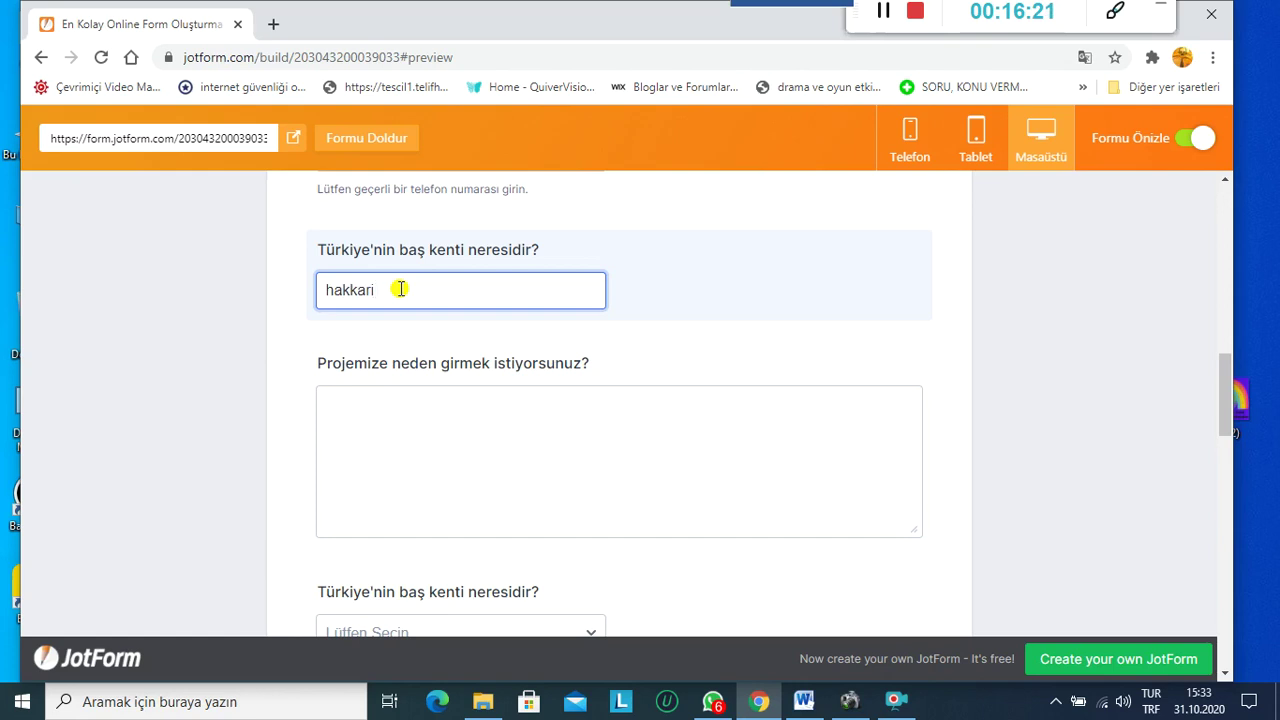
{"action": "left_click", "coordinate": [255, 390]}
{"action": "left_click", "coordinate": [385, 425]}
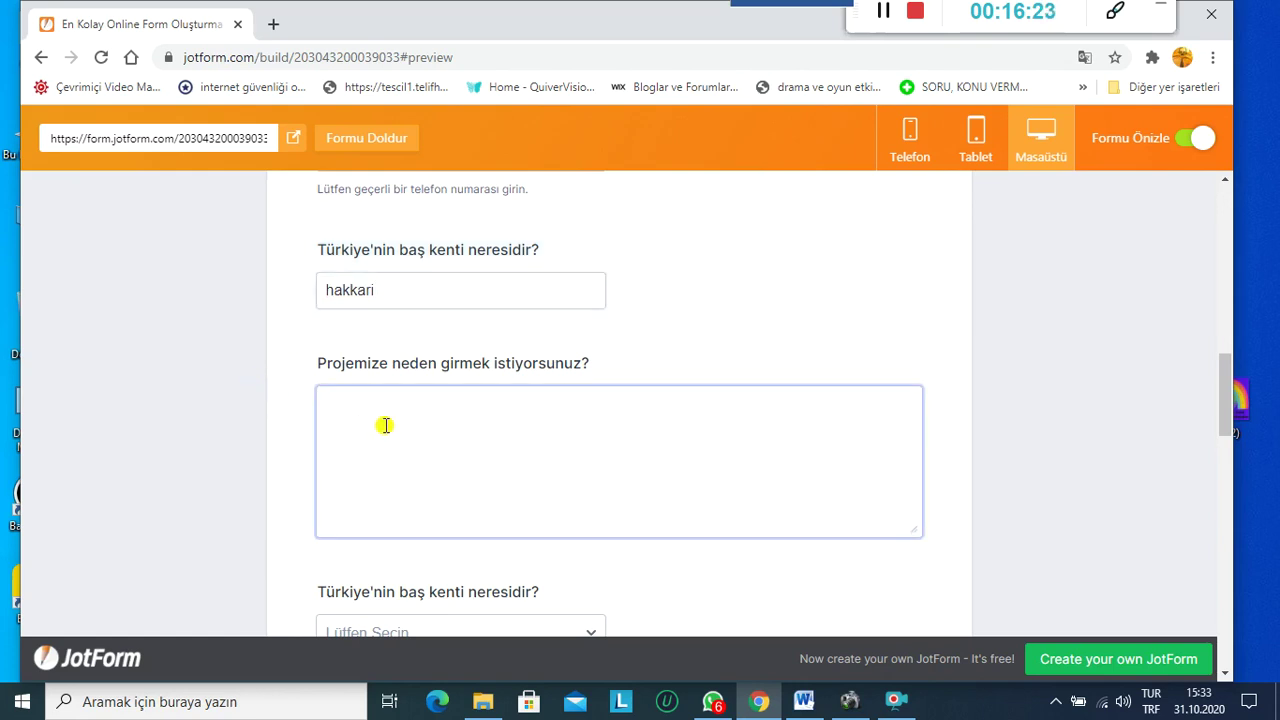
{"action": "type", "text": "üaüaüaüeüeü"}
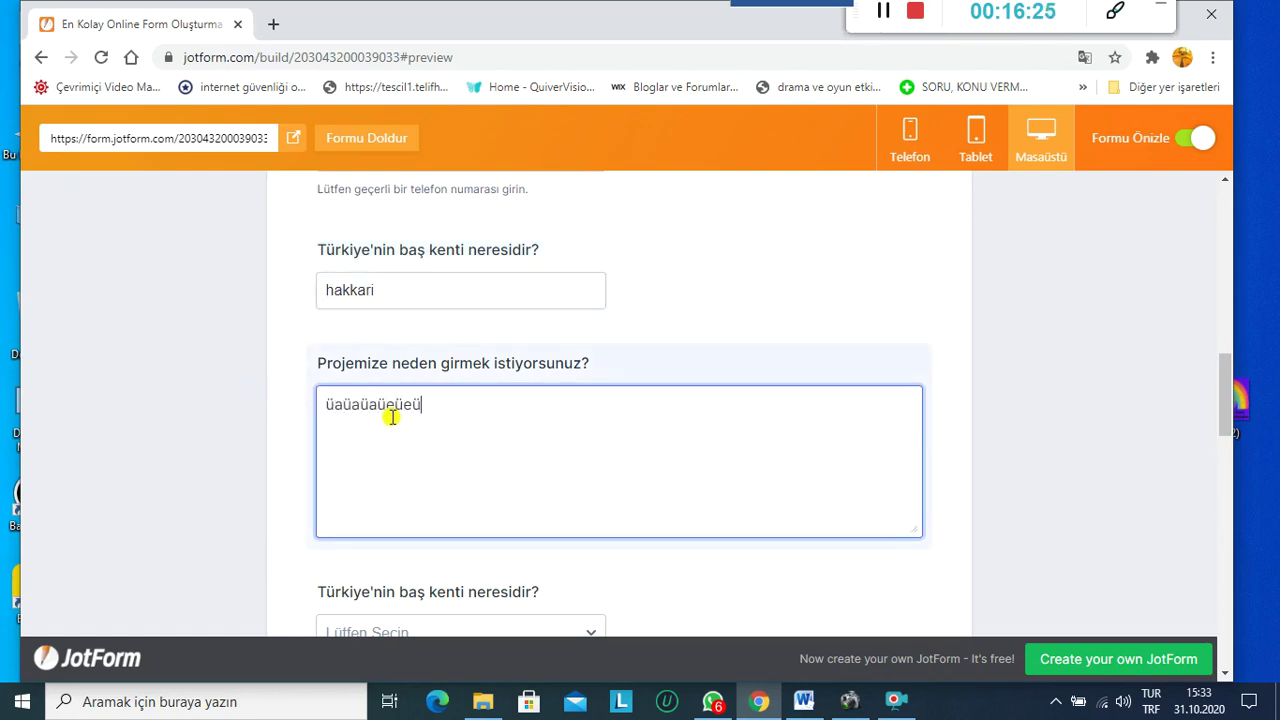
{"action": "type", "text": "eüeü"}
Step: Choose Ankara in both the dropdown and the single-choice question "Türkiye'nin baş kenti neresidir?"
{"action": "scroll", "coordinate": [100, 443], "scroll_direction": "down", "scroll_amount": 3}
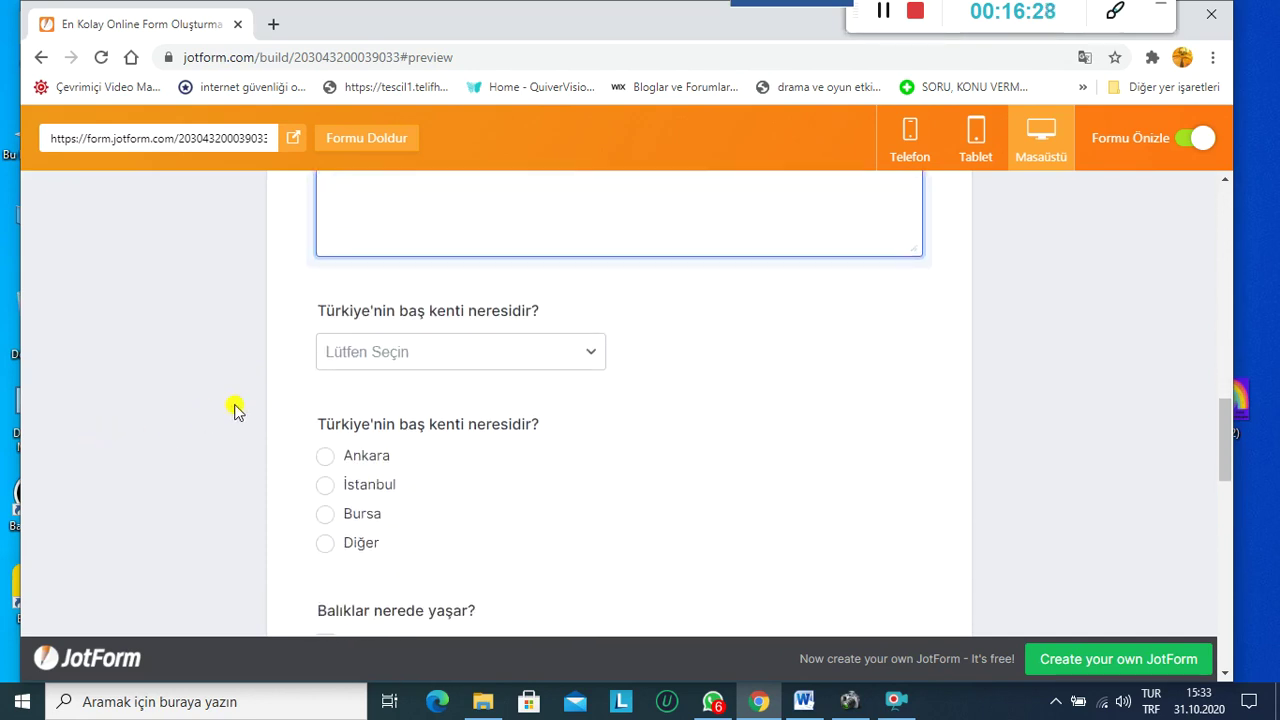
{"action": "left_click", "coordinate": [443, 360]}
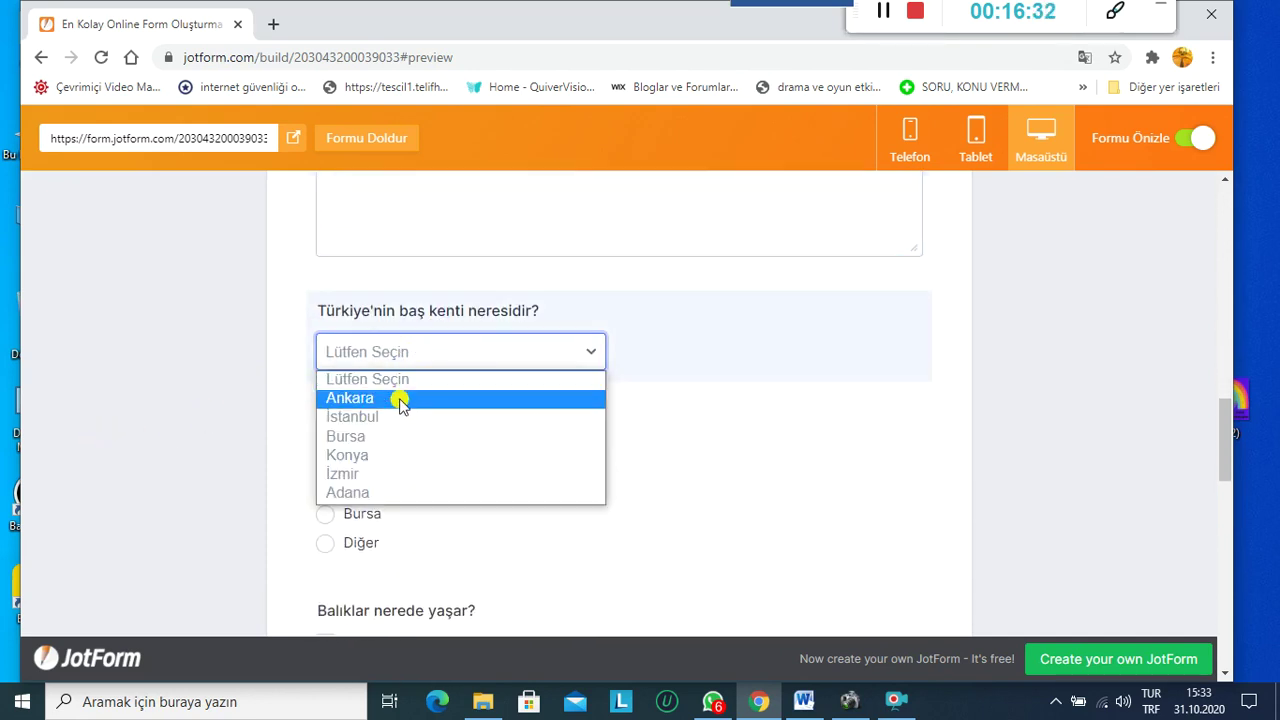
{"action": "left_click", "coordinate": [400, 400]}
{"action": "left_click", "coordinate": [213, 443]}
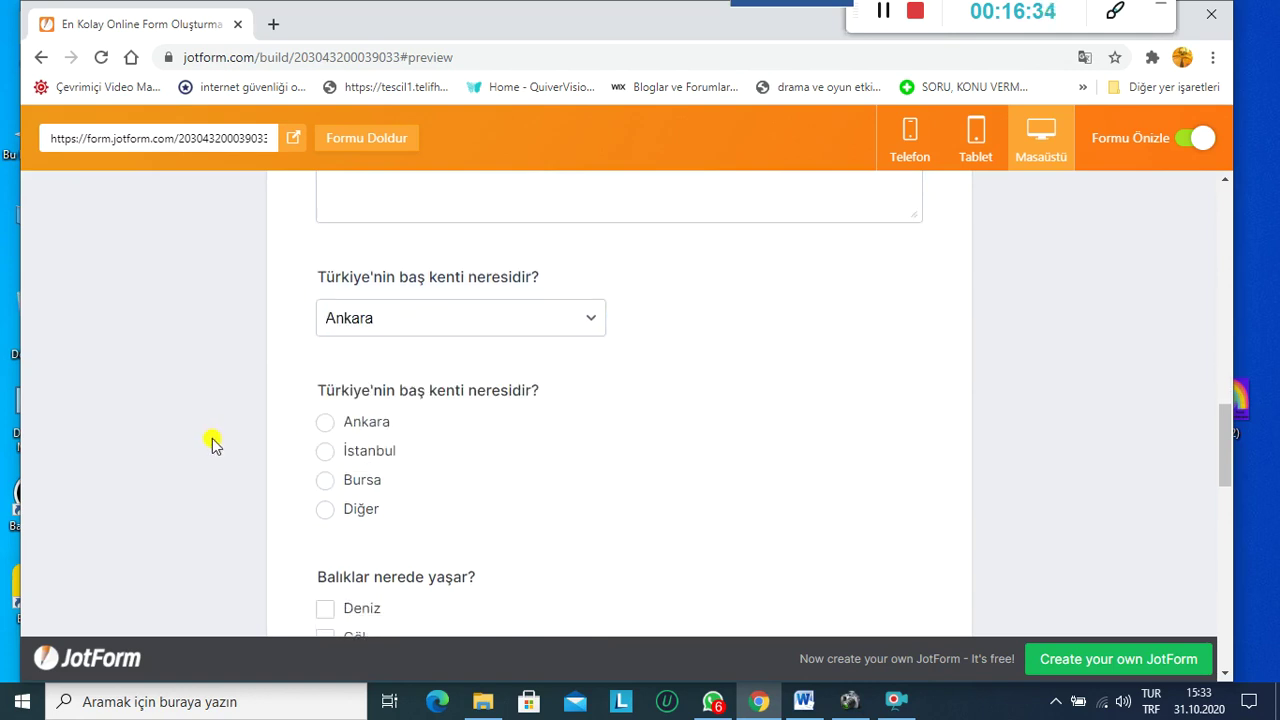
{"action": "scroll", "coordinate": [213, 443], "scroll_direction": "down", "scroll_amount": 2}
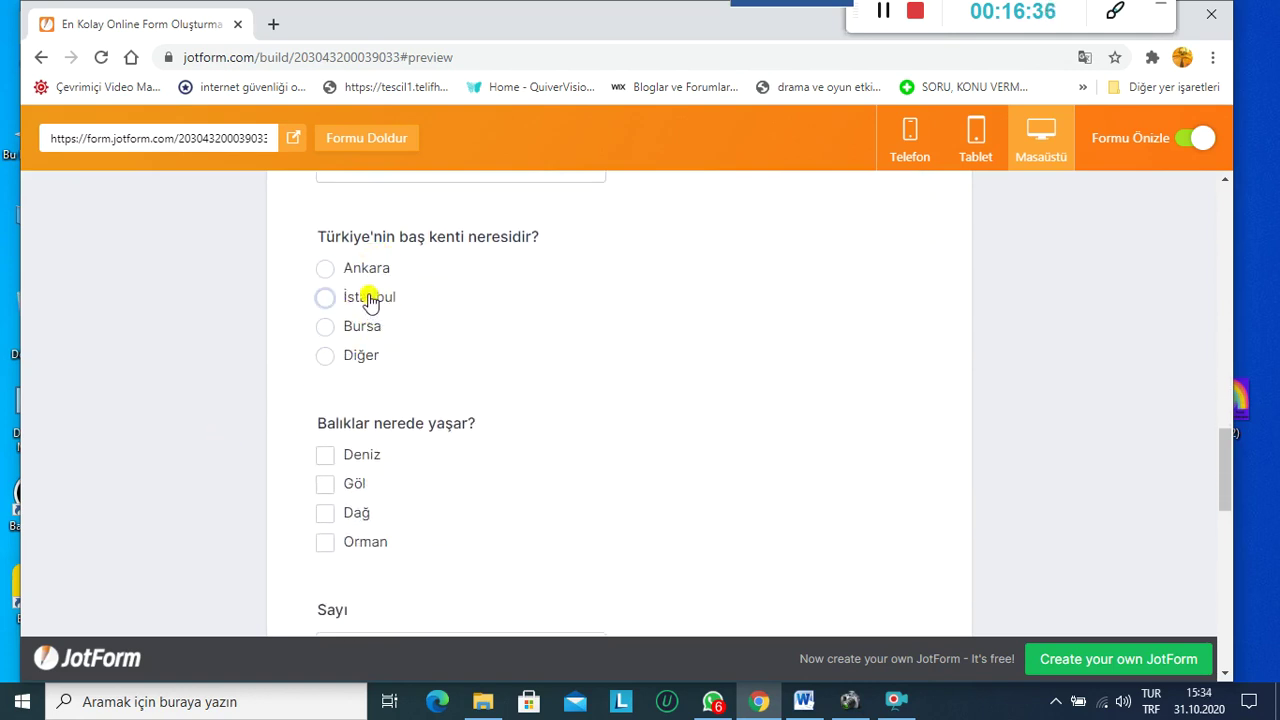
{"action": "left_click", "coordinate": [324, 270]}
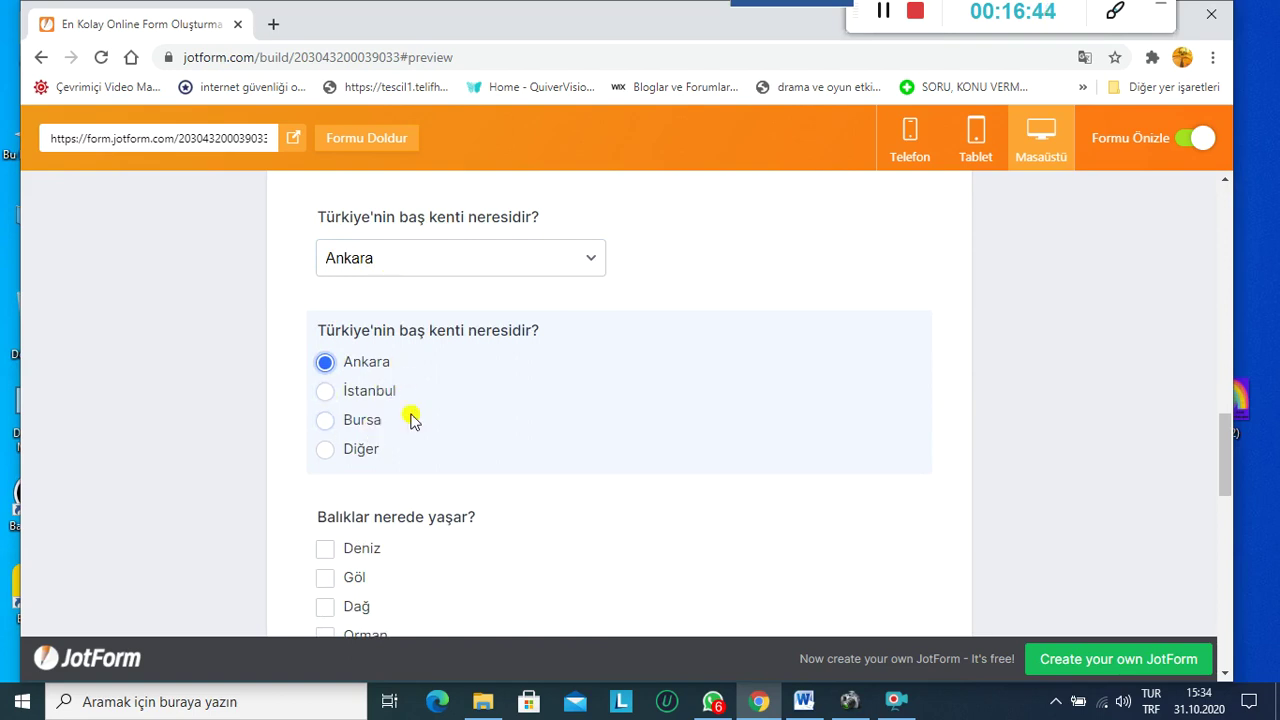
Step: Select Deniz and Göl as answers to the multiple-choice question "Balıklar nerede yaşar?"
{"action": "scroll", "coordinate": [270, 415], "scroll_direction": "down", "scroll_amount": 2}
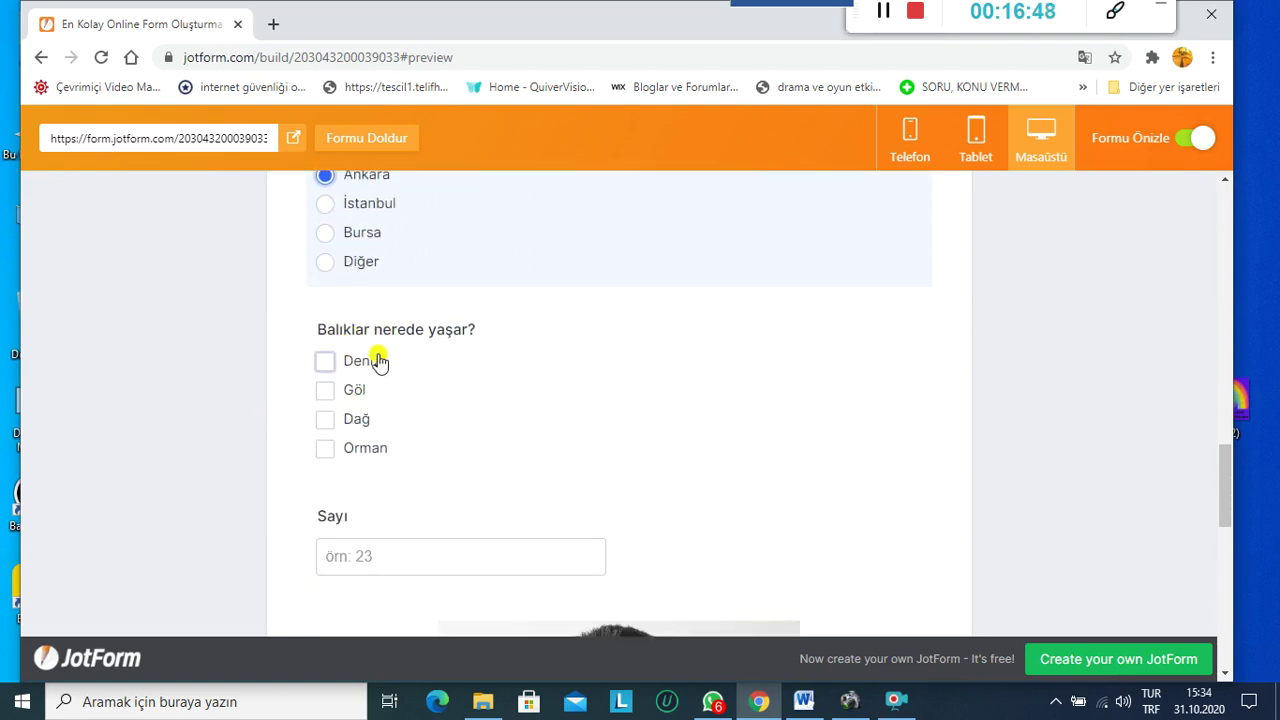
{"action": "left_click", "coordinate": [323, 367]}
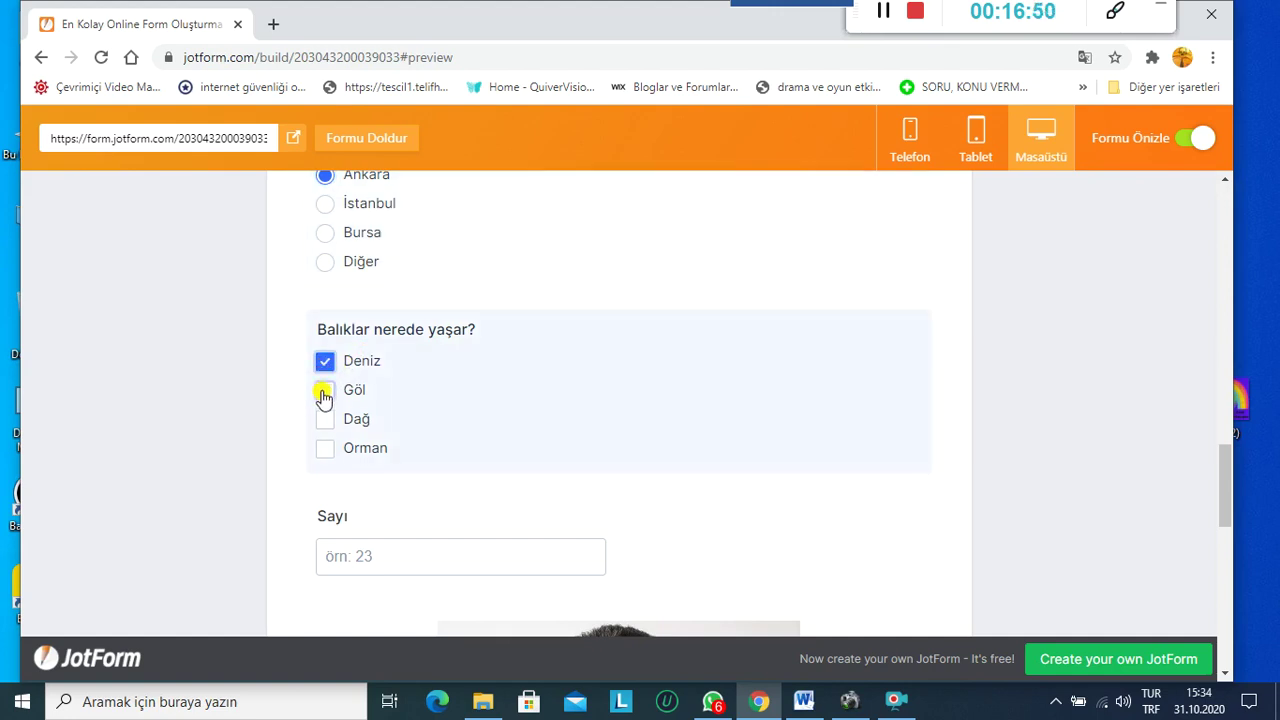
{"action": "left_click", "coordinate": [324, 391]}
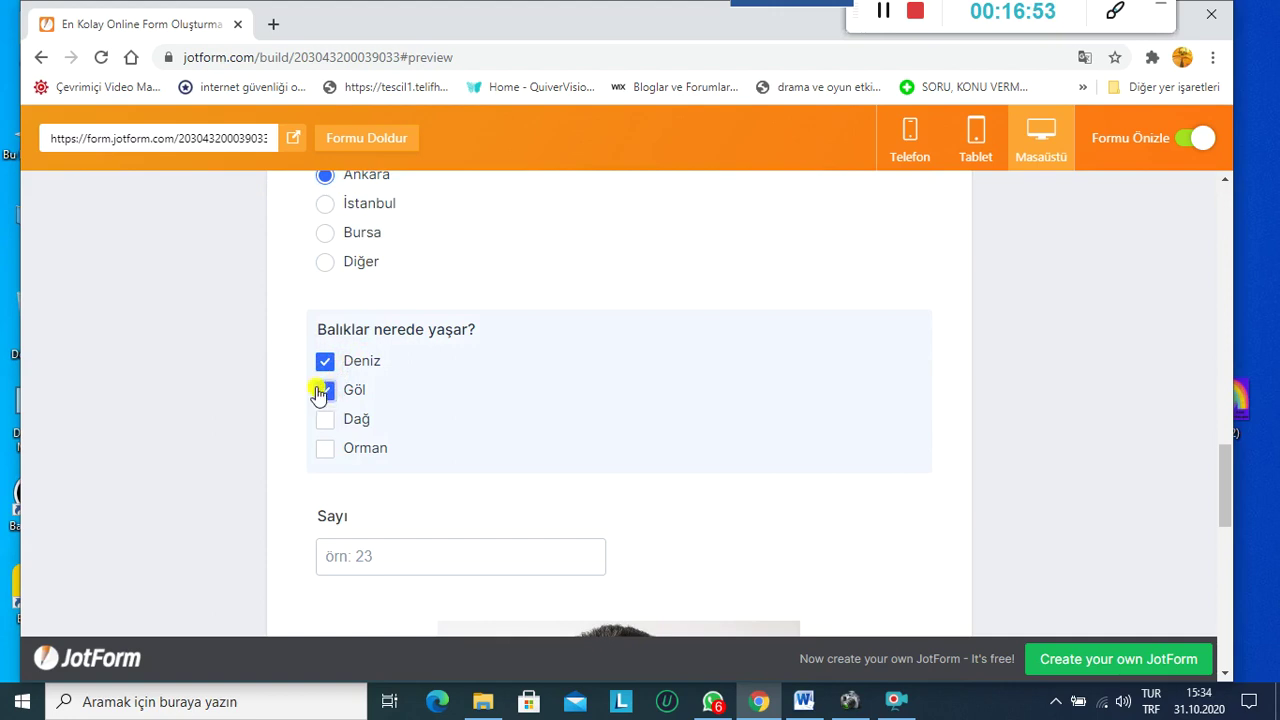
Step: Switch the single-choice capital question to İstanbul, to Bursa and back to Ankara to test that only one answer is allowed
{"action": "scroll", "coordinate": [238, 415], "scroll_direction": "up", "scroll_amount": 1}
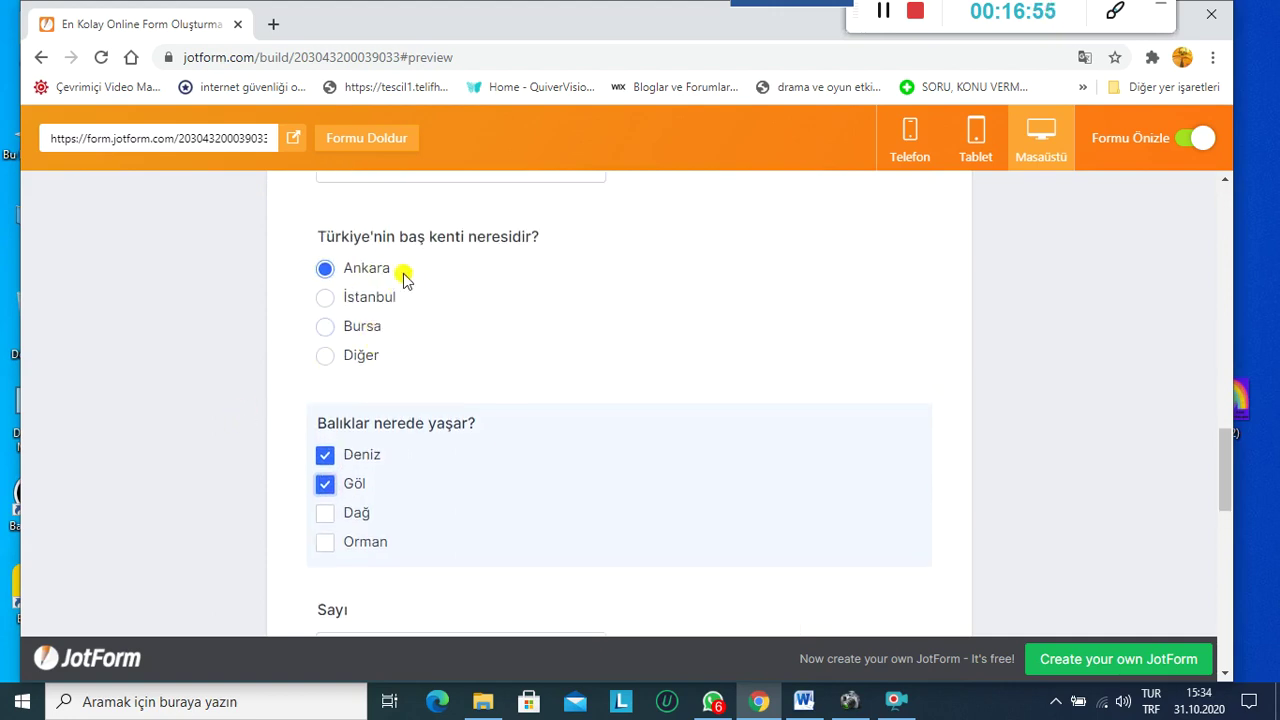
{"action": "left_click", "coordinate": [326, 298]}
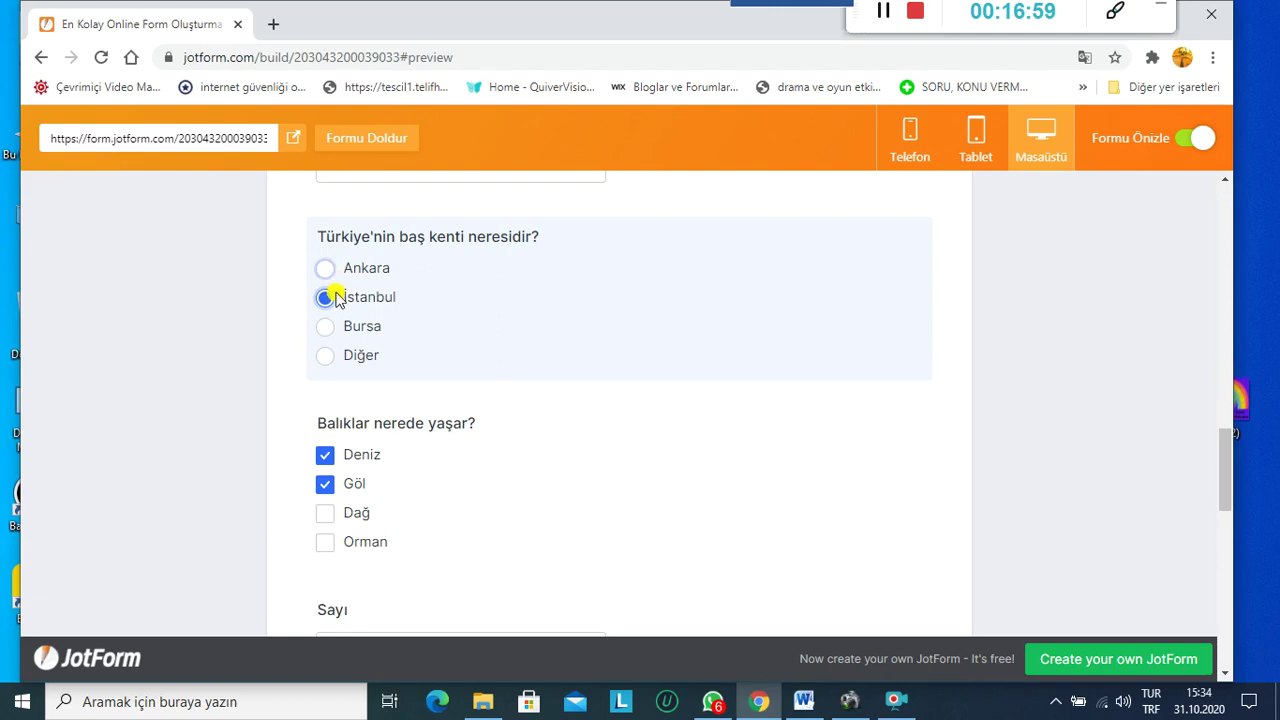
{"action": "left_click", "coordinate": [326, 328]}
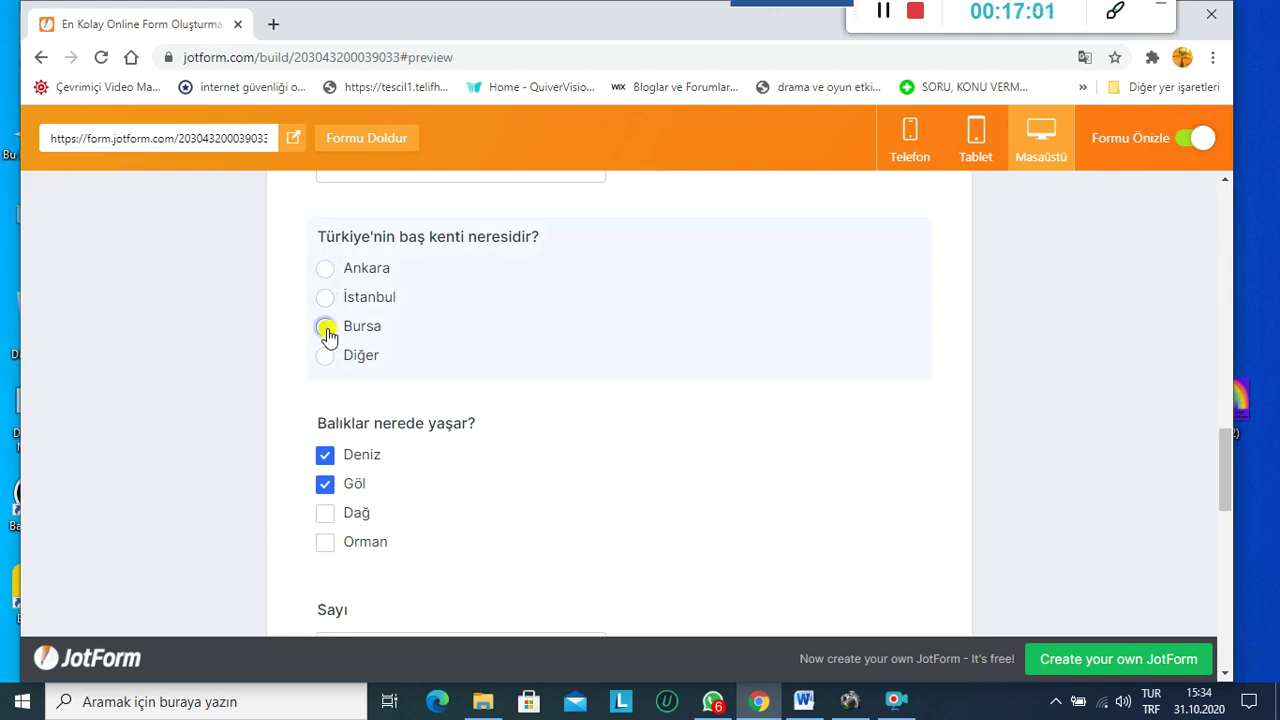
{"action": "left_click", "coordinate": [326, 272]}
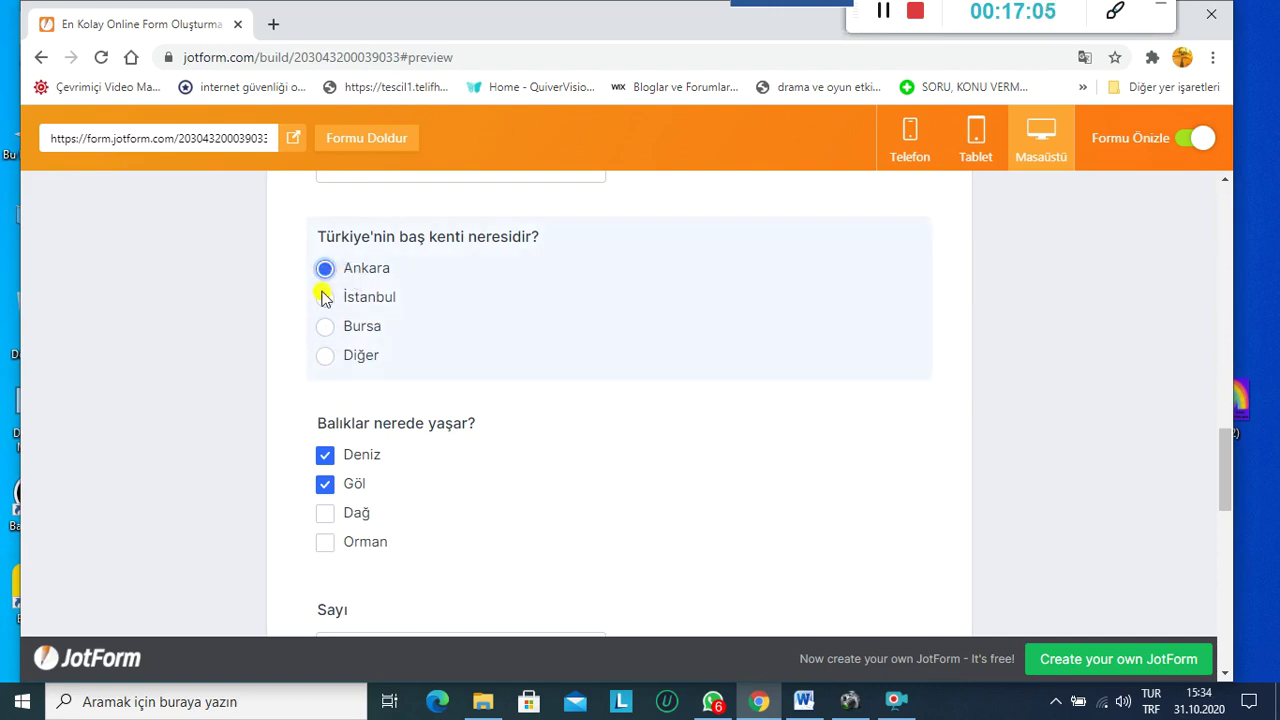
Step: Keep Deniz and Göl selected, enter 25 in the Sayı field and submit the form
{"action": "scroll", "coordinate": [210, 368], "scroll_direction": "down", "scroll_amount": 1}
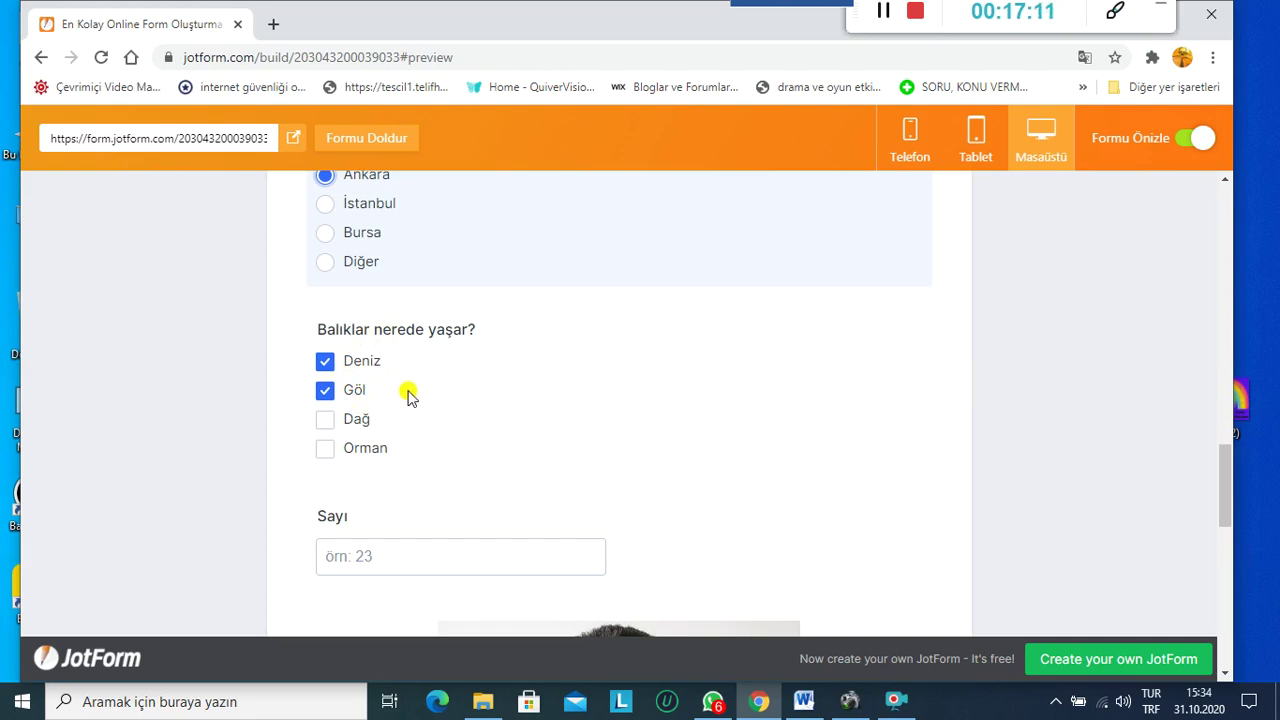
{"action": "left_click", "coordinate": [330, 392]}
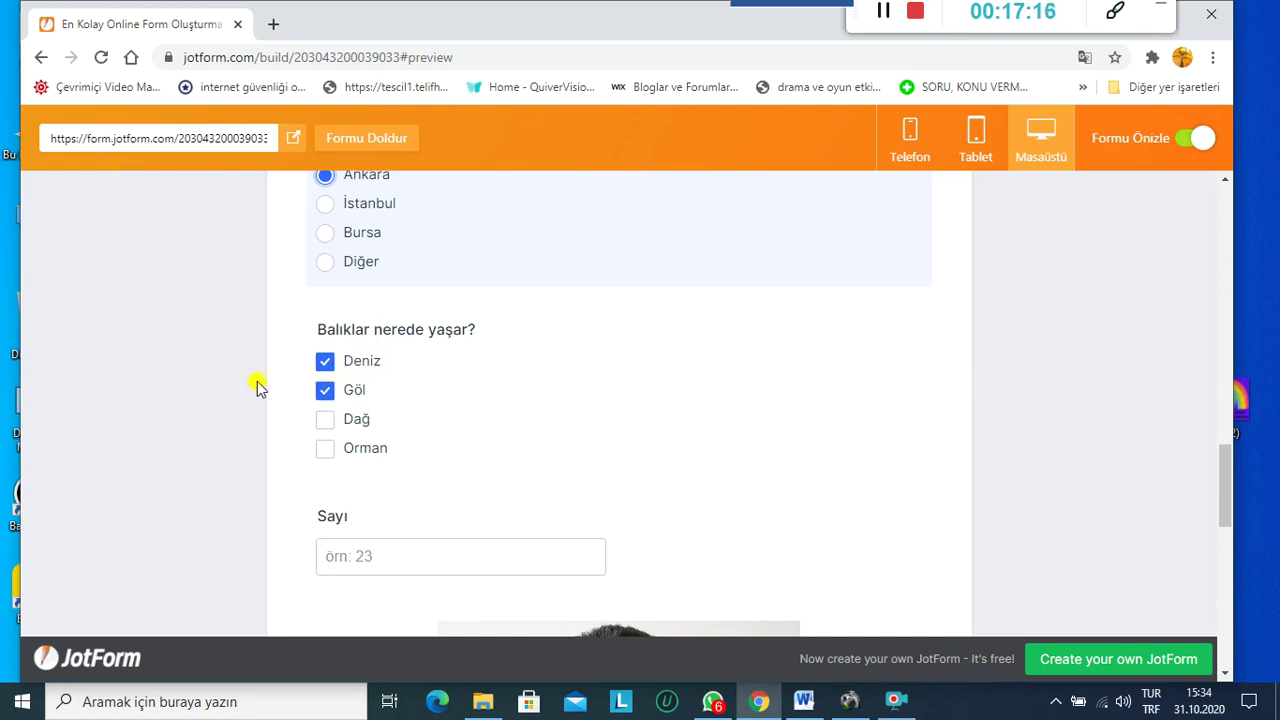
{"action": "scroll", "coordinate": [254, 378], "scroll_direction": "down", "scroll_amount": 2}
{"action": "left_click", "coordinate": [336, 364]}
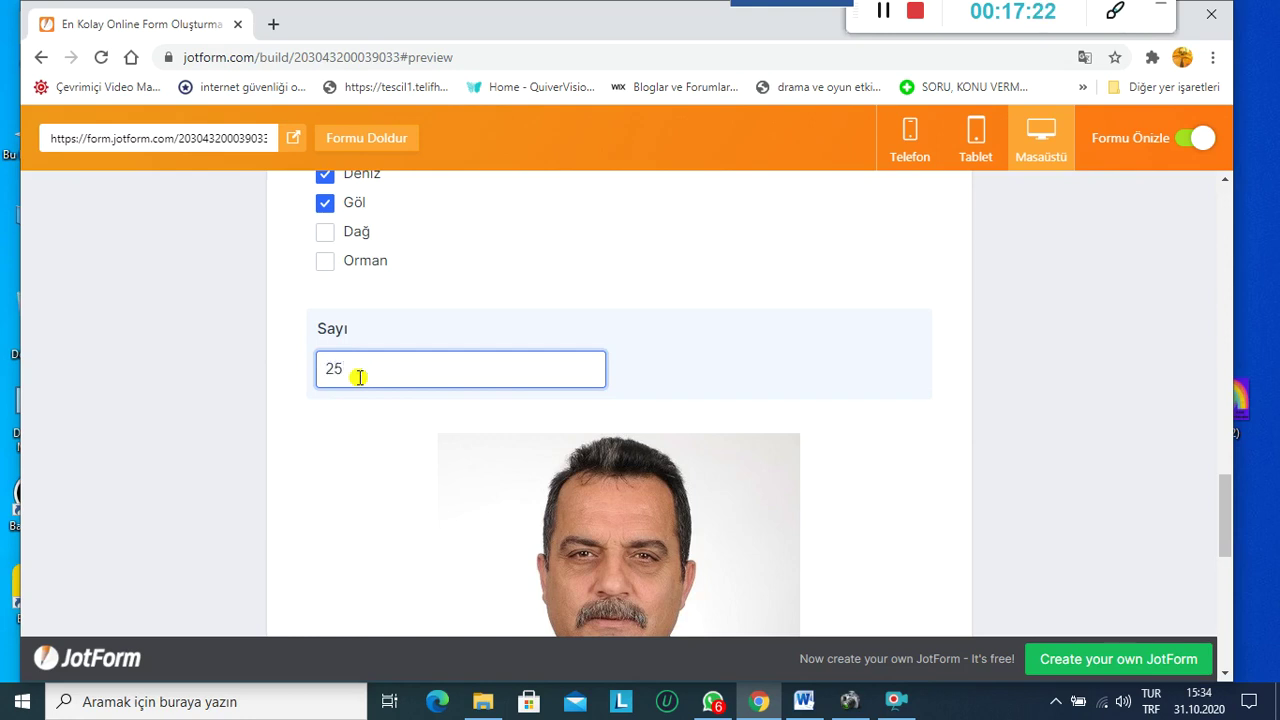
{"action": "key", "text": "Return"}
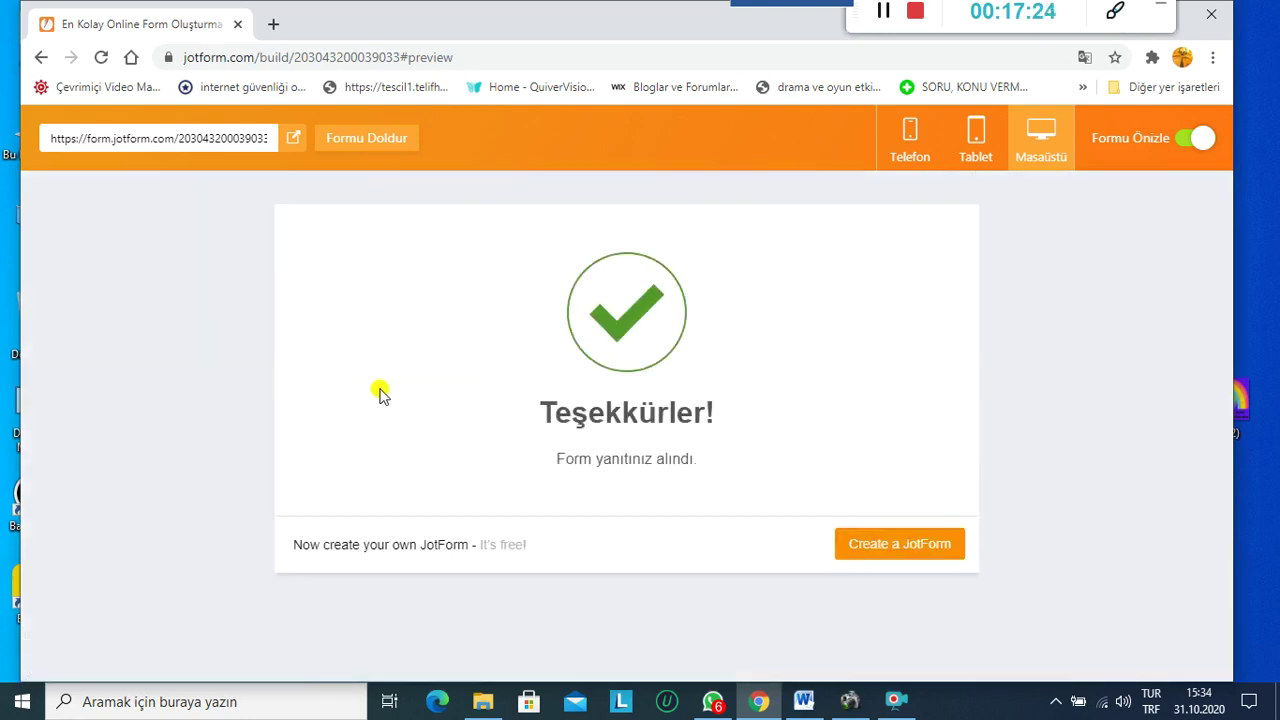
Step: Go back from the thank-you page to the form preview and examine the photo, the Dosya Yükleme area and the Gönder button
{"action": "left_click", "coordinate": [41, 60]}
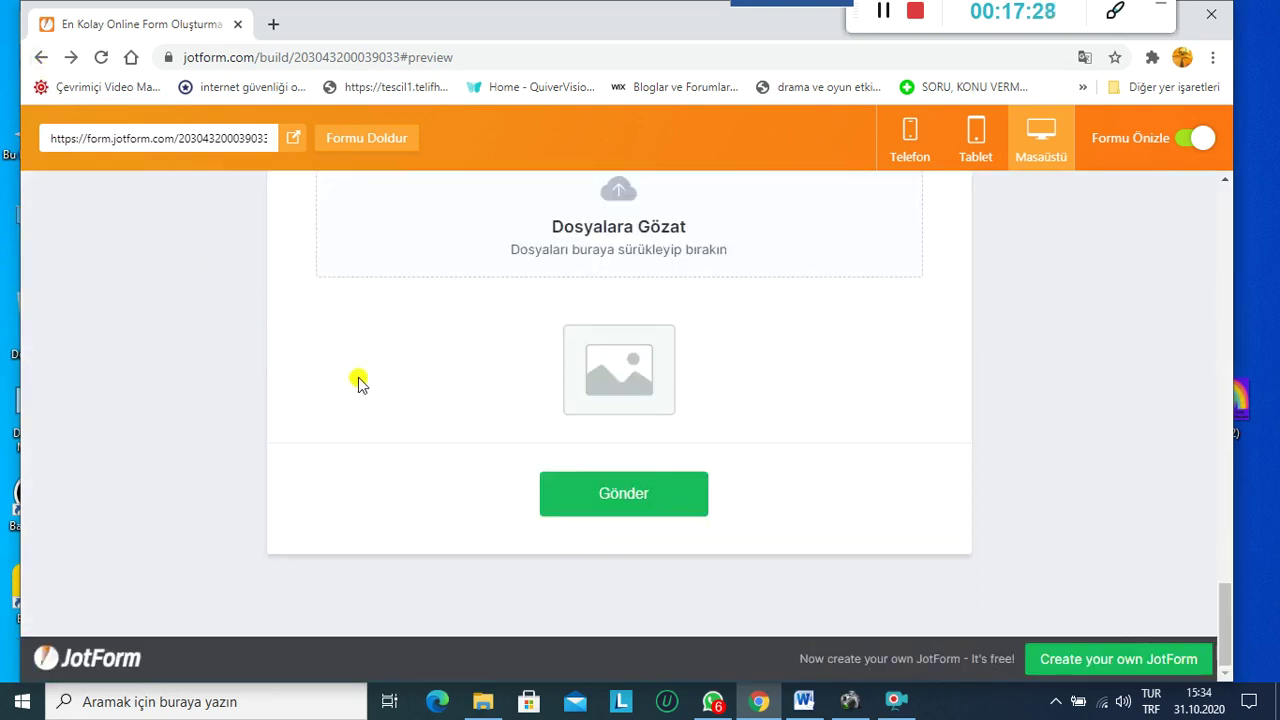
{"action": "scroll", "coordinate": [360, 385], "scroll_direction": "up", "scroll_amount": 3}
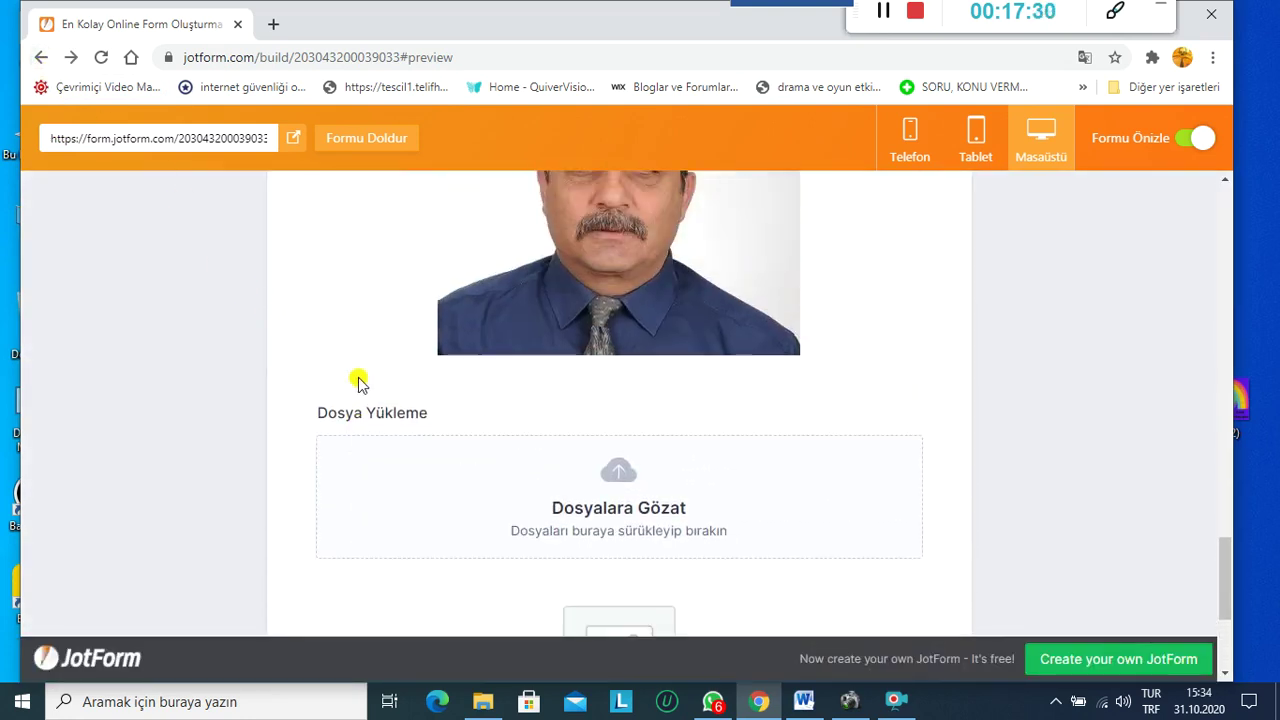
{"action": "scroll", "coordinate": [360, 365], "scroll_direction": "up", "scroll_amount": 4}
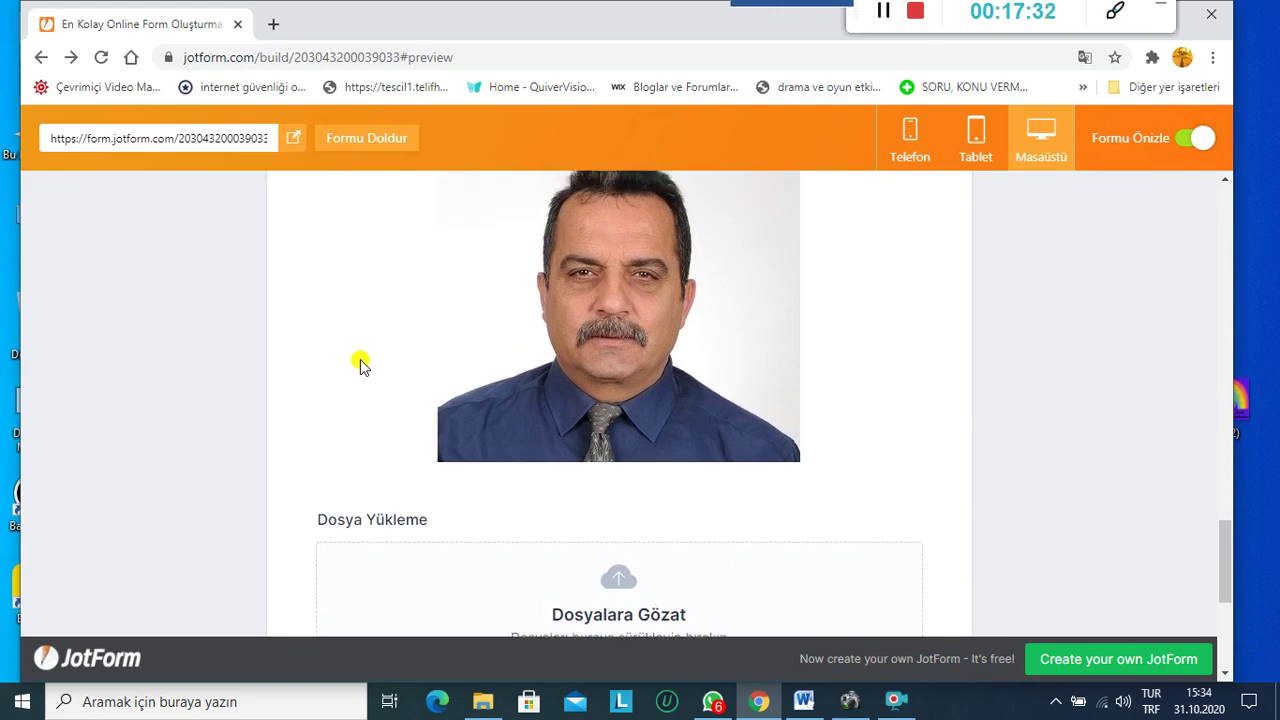
{"action": "scroll", "coordinate": [360, 365], "scroll_direction": "down", "scroll_amount": 1}
{"action": "scroll", "coordinate": [360, 365], "scroll_direction": "down", "scroll_amount": 1}
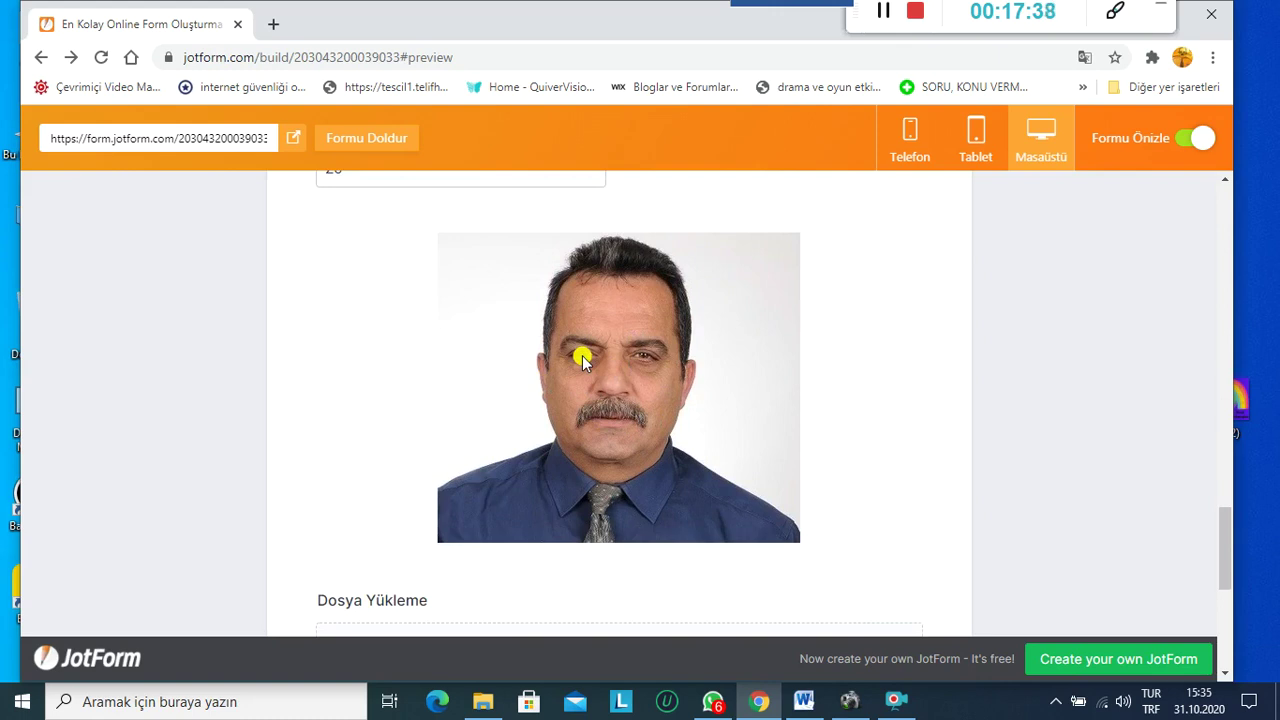
{"action": "scroll", "coordinate": [582, 368], "scroll_direction": "down", "scroll_amount": 3}
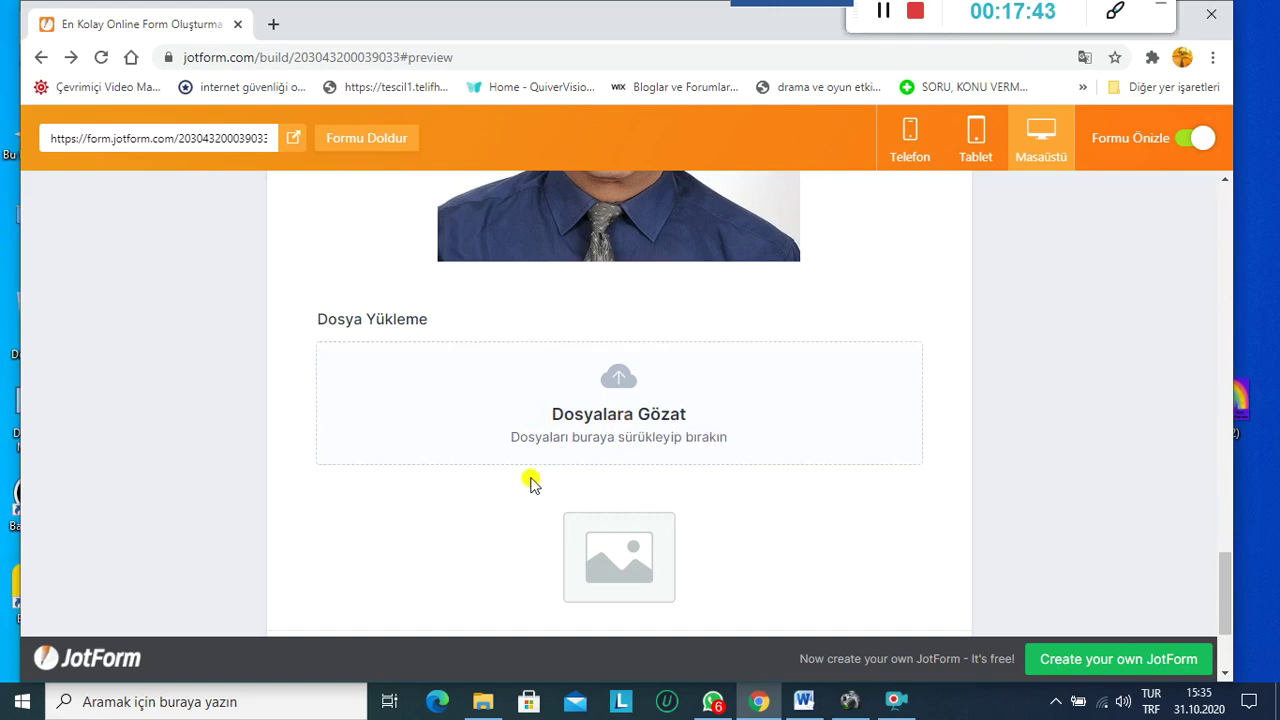
{"action": "scroll", "coordinate": [457, 553], "scroll_direction": "down", "scroll_amount": 2}
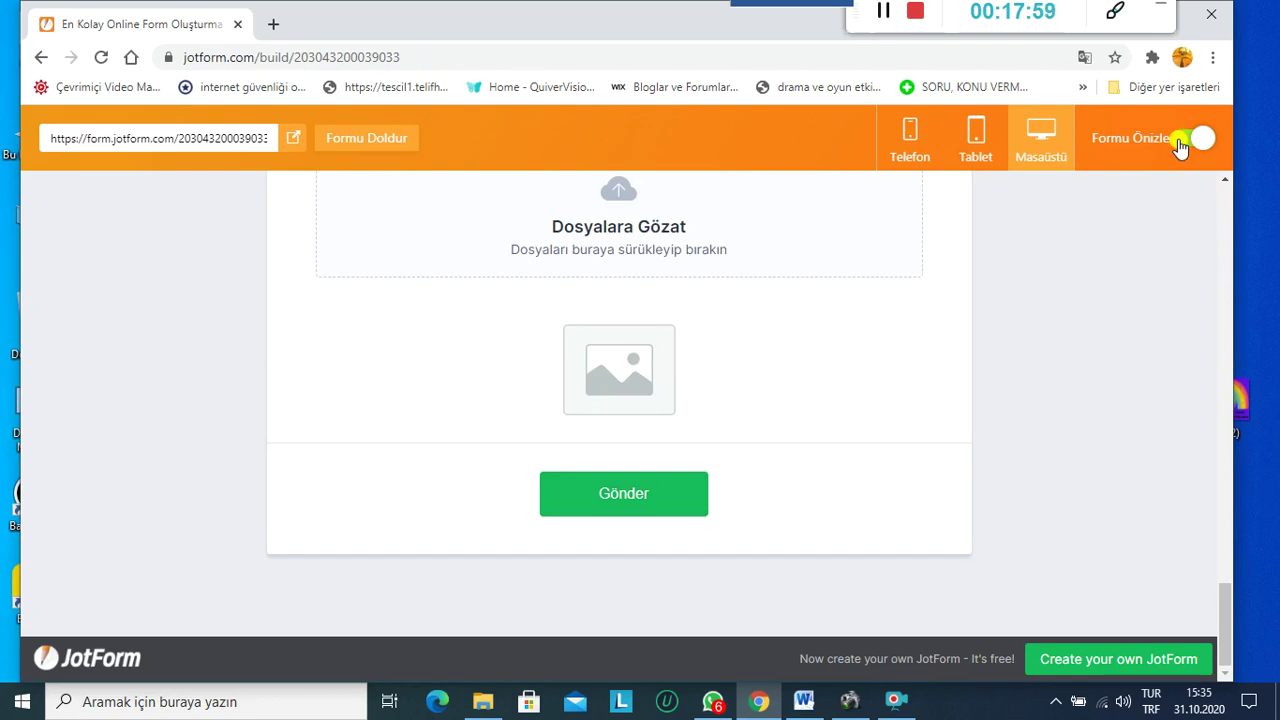
Step: Leave the form preview, open the form's publishing options and highlight its public sharing link
{"action": "left_click", "coordinate": [1180, 143]}
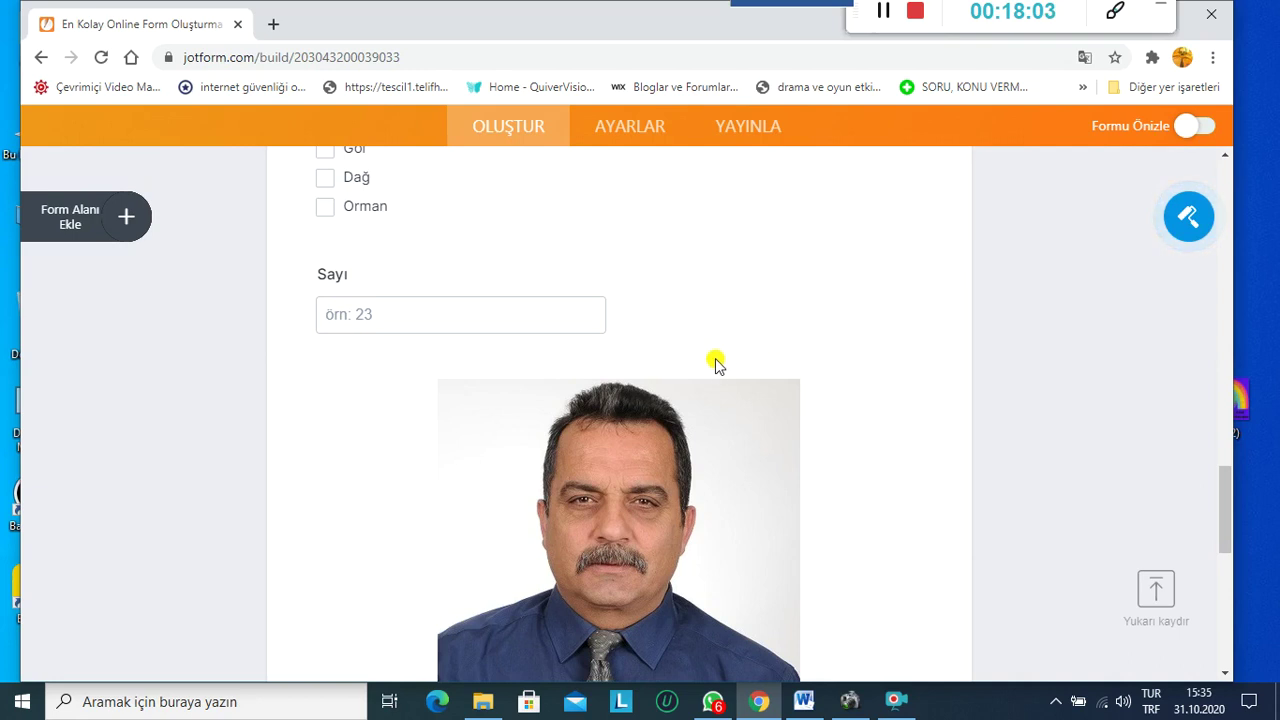
{"action": "scroll", "coordinate": [715, 363], "scroll_direction": "up", "scroll_amount": 2}
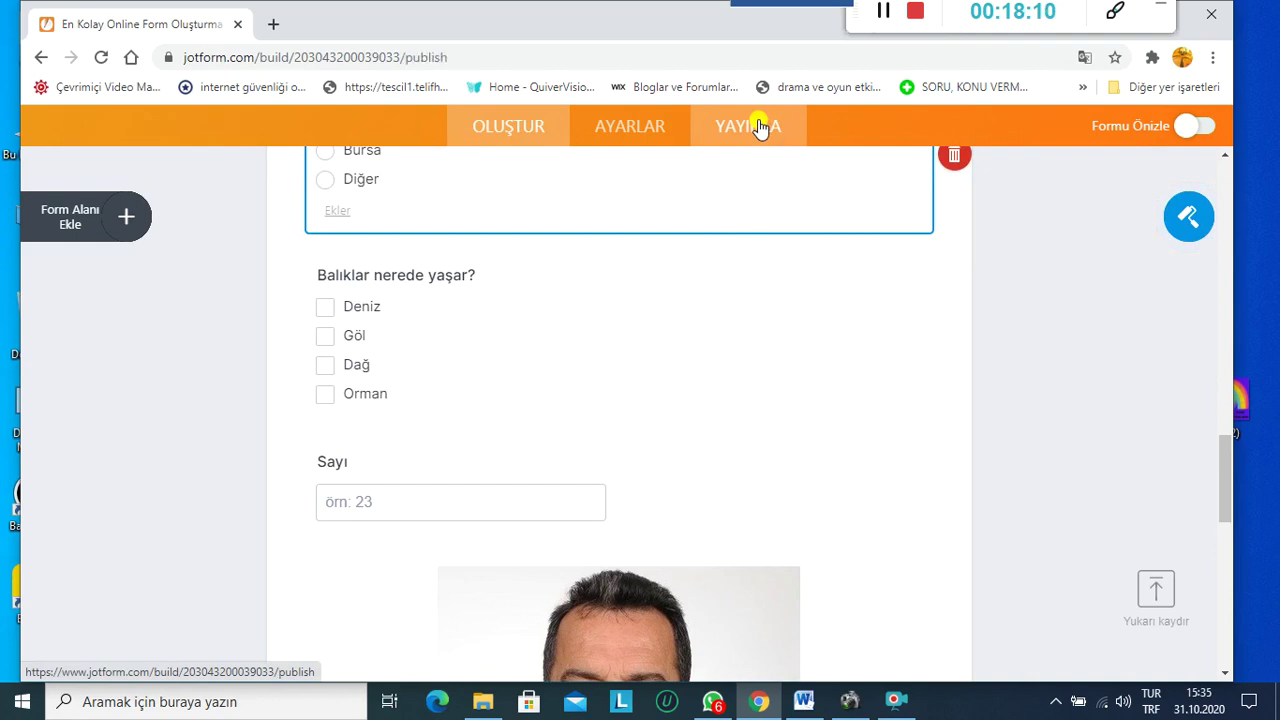
{"action": "left_click", "coordinate": [760, 127]}
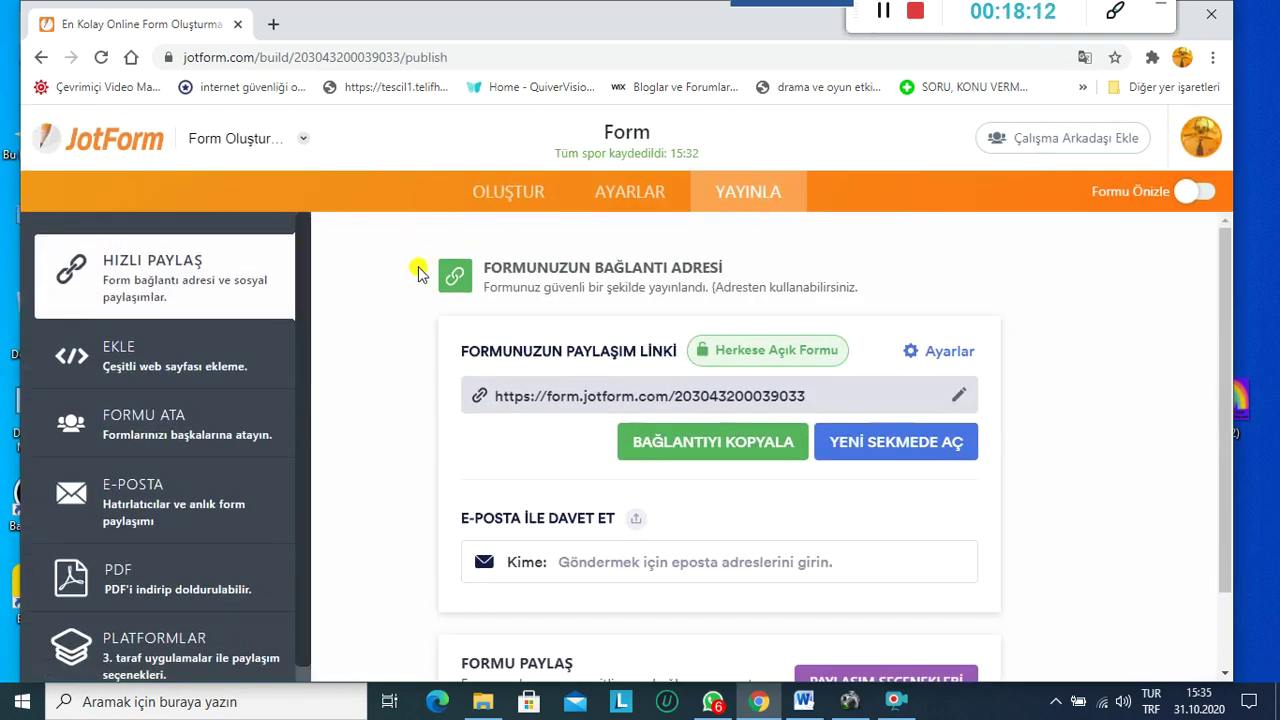
{"action": "scroll", "coordinate": [385, 335], "scroll_direction": "down", "scroll_amount": 1}
{"action": "scroll", "coordinate": [385, 335], "scroll_direction": "up", "scroll_amount": 1}
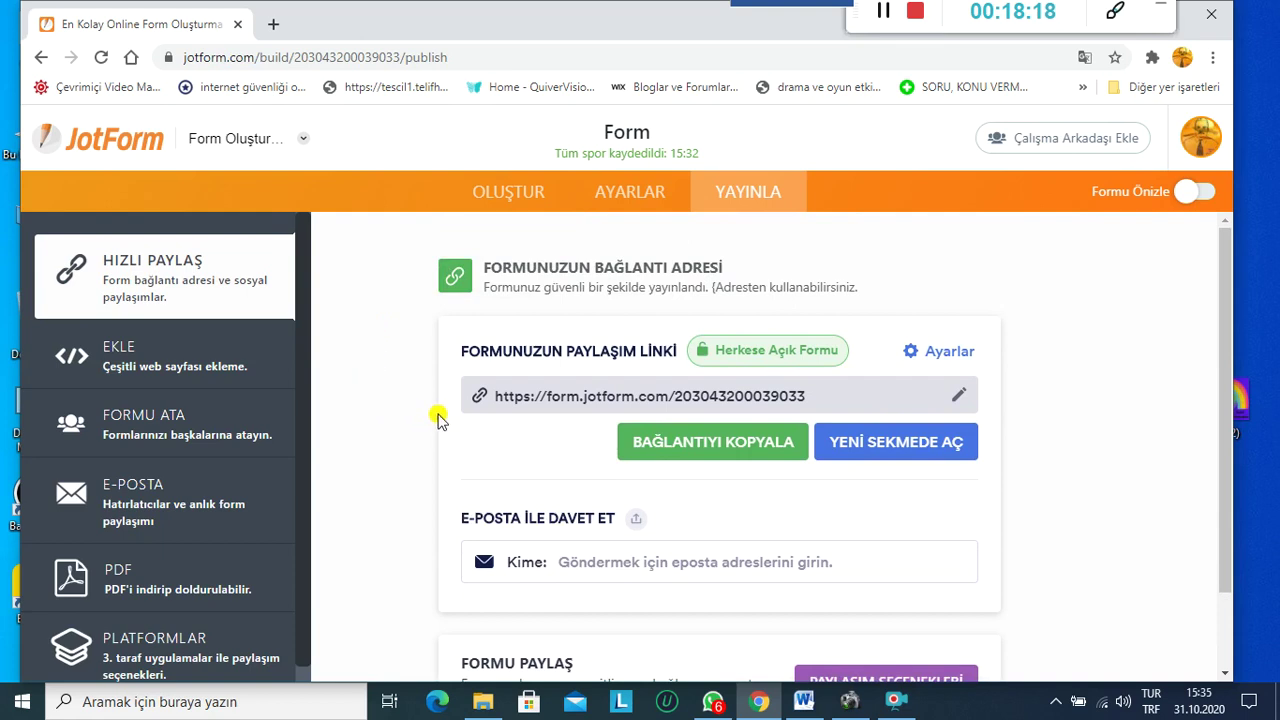
{"action": "left_click_drag", "start_coordinate": [495, 396], "coordinate": [794, 422]}
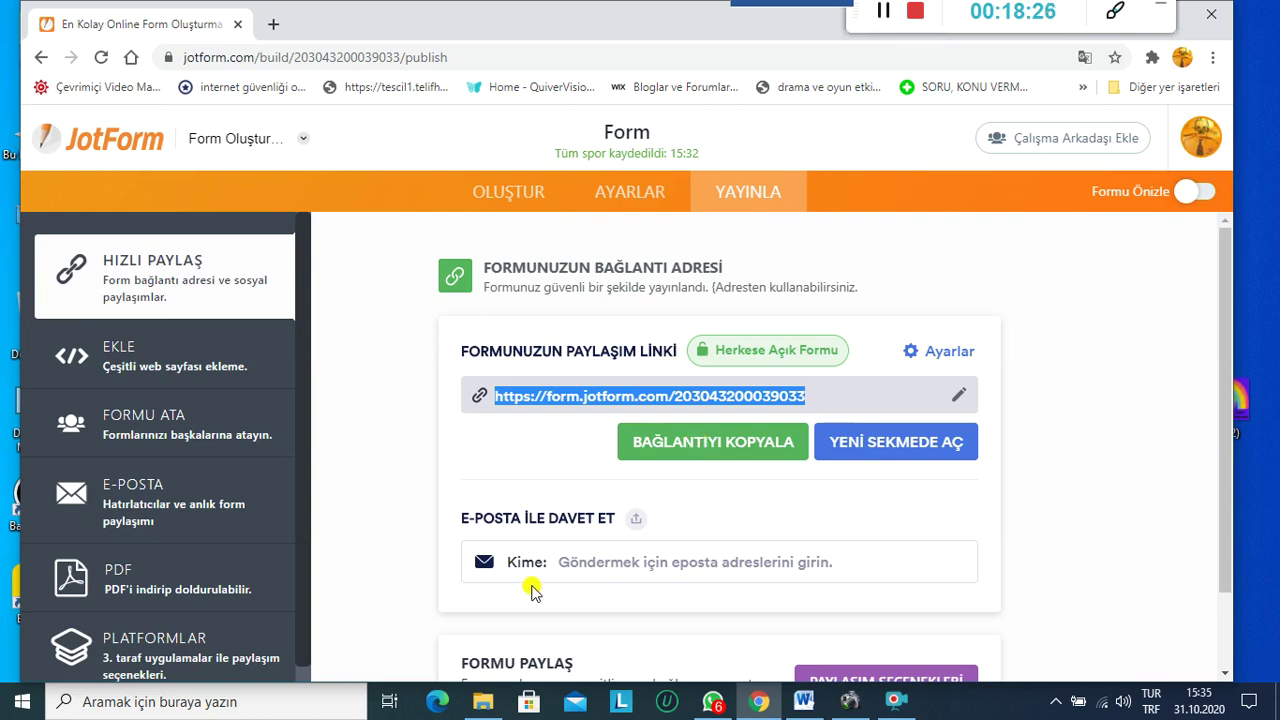
Step: Open the e-mail invitation form and place the cursor in its optional invitation message box
{"action": "scroll", "coordinate": [382, 500], "scroll_direction": "down", "scroll_amount": 1}
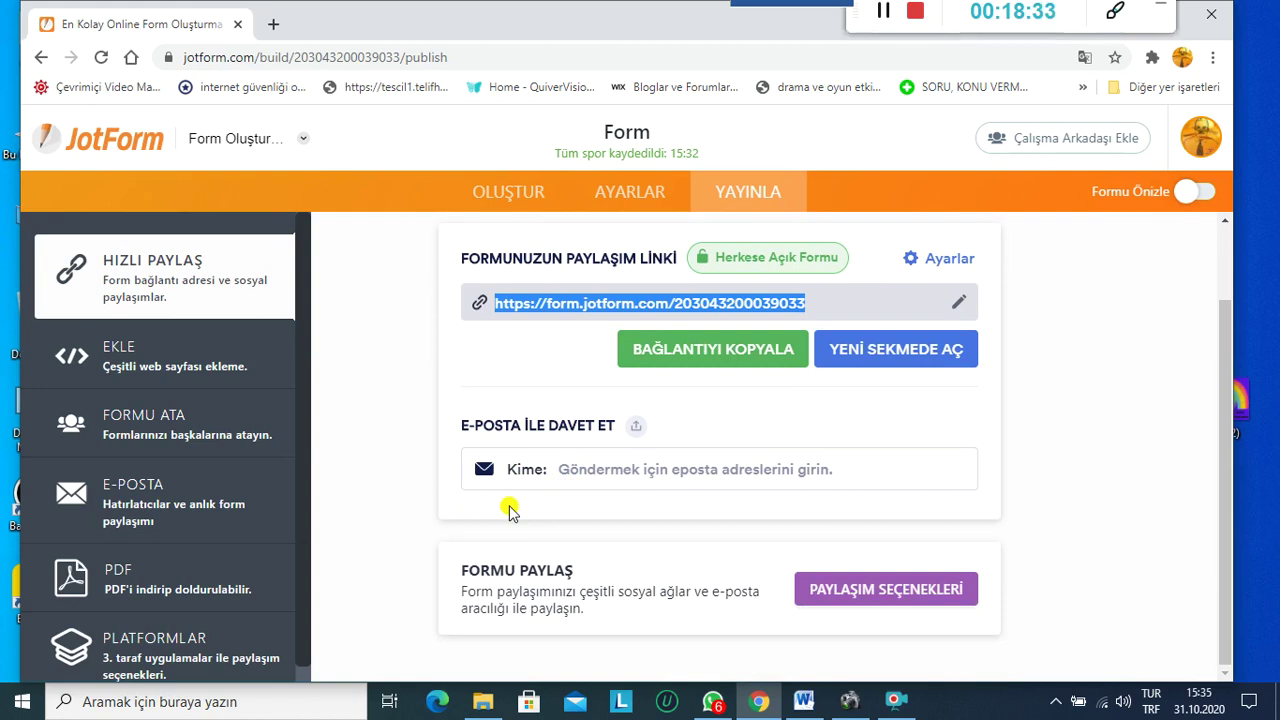
{"action": "left_click", "coordinate": [583, 469]}
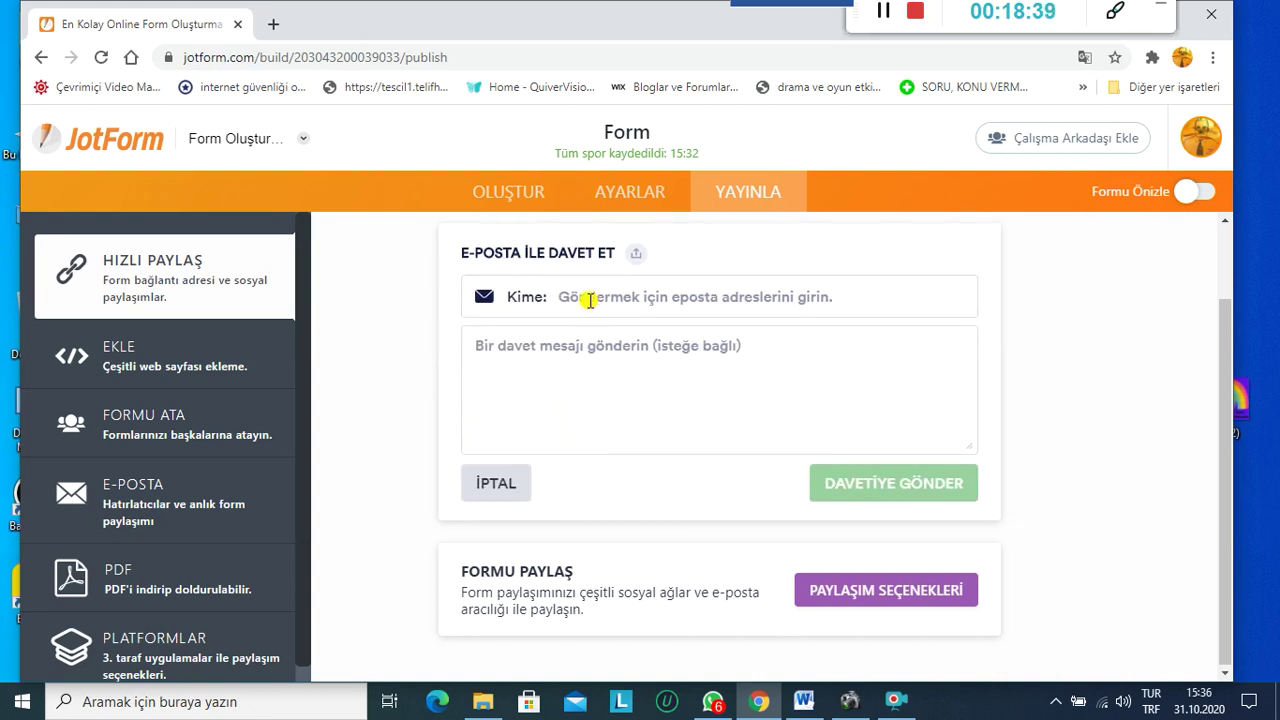
{"action": "left_click", "coordinate": [557, 366]}
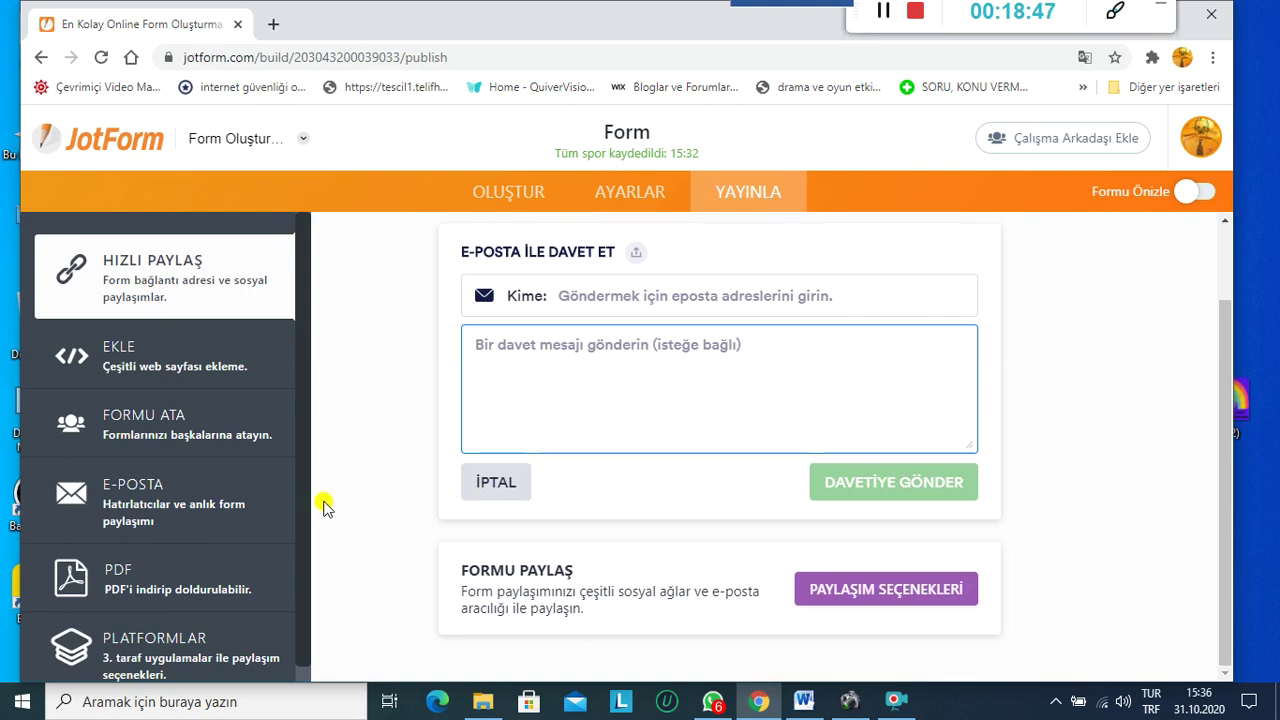
{"action": "scroll", "coordinate": [323, 507], "scroll_direction": "up", "scroll_amount": 1}
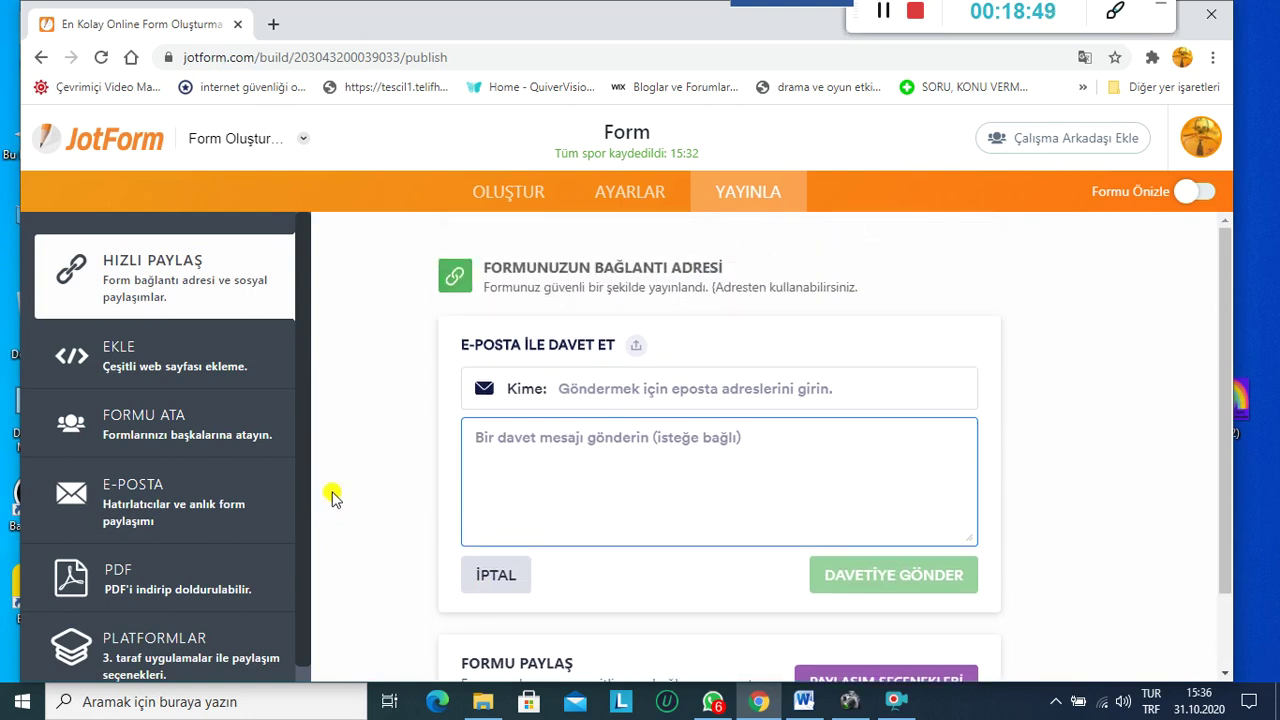
{"action": "scroll", "coordinate": [333, 497], "scroll_direction": "down", "scroll_amount": 1}
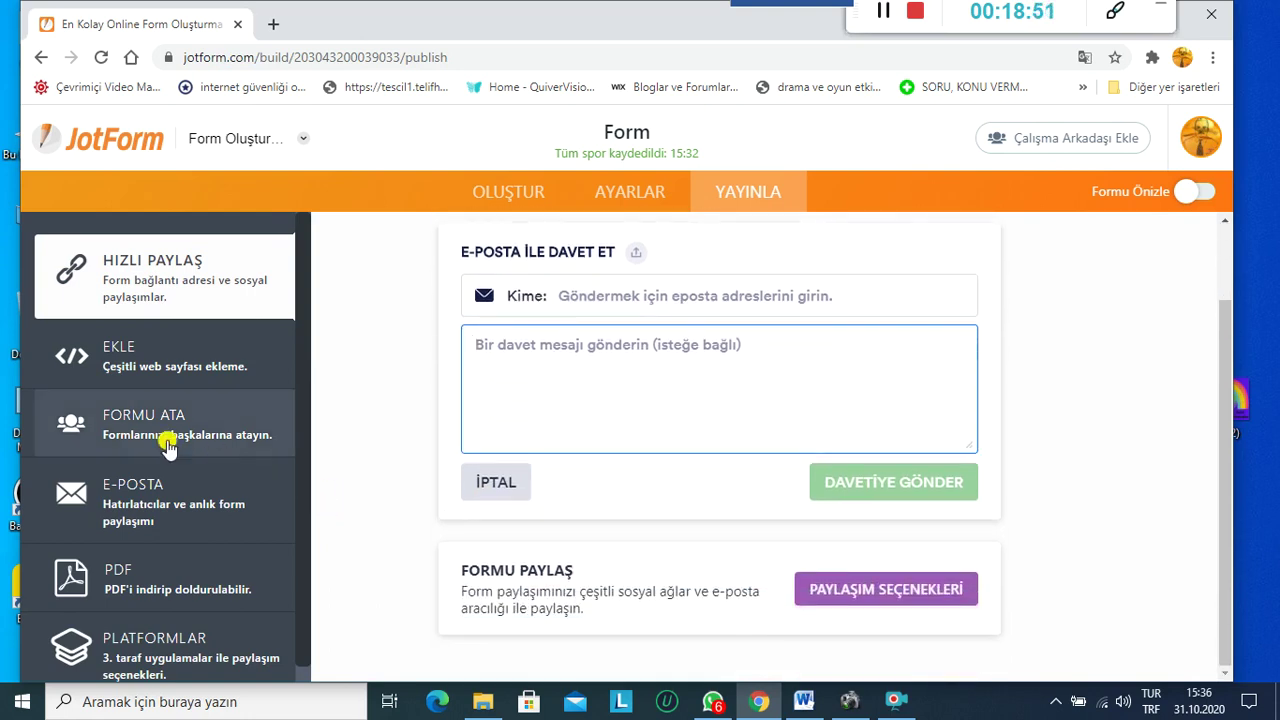
Step: Show the form's website embedding options, highlight the script embed code and review the alternatives from Kaynak Kodu to Hafif Kutu
{"action": "left_click", "coordinate": [152, 357]}
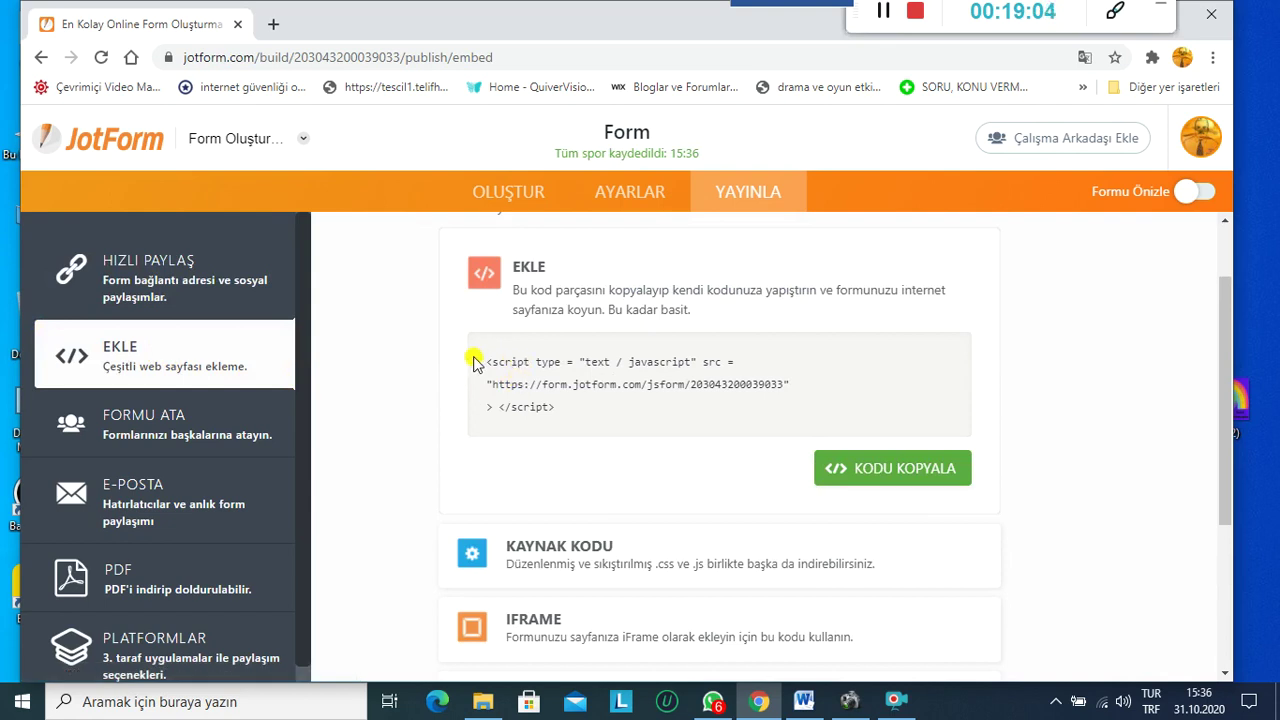
{"action": "left_click_drag", "start_coordinate": [484, 361], "coordinate": [590, 410]}
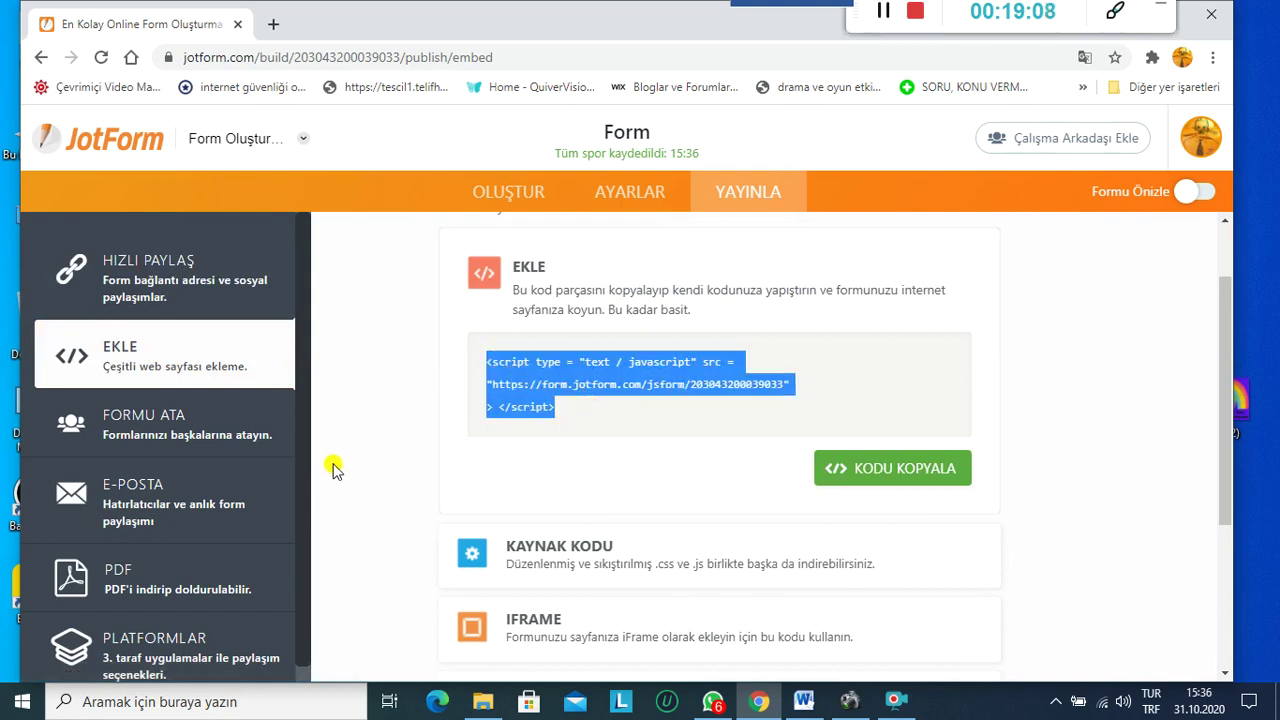
{"action": "scroll", "coordinate": [359, 465], "scroll_direction": "down", "scroll_amount": 1}
{"action": "scroll", "coordinate": [359, 471], "scroll_direction": "down", "scroll_amount": 1}
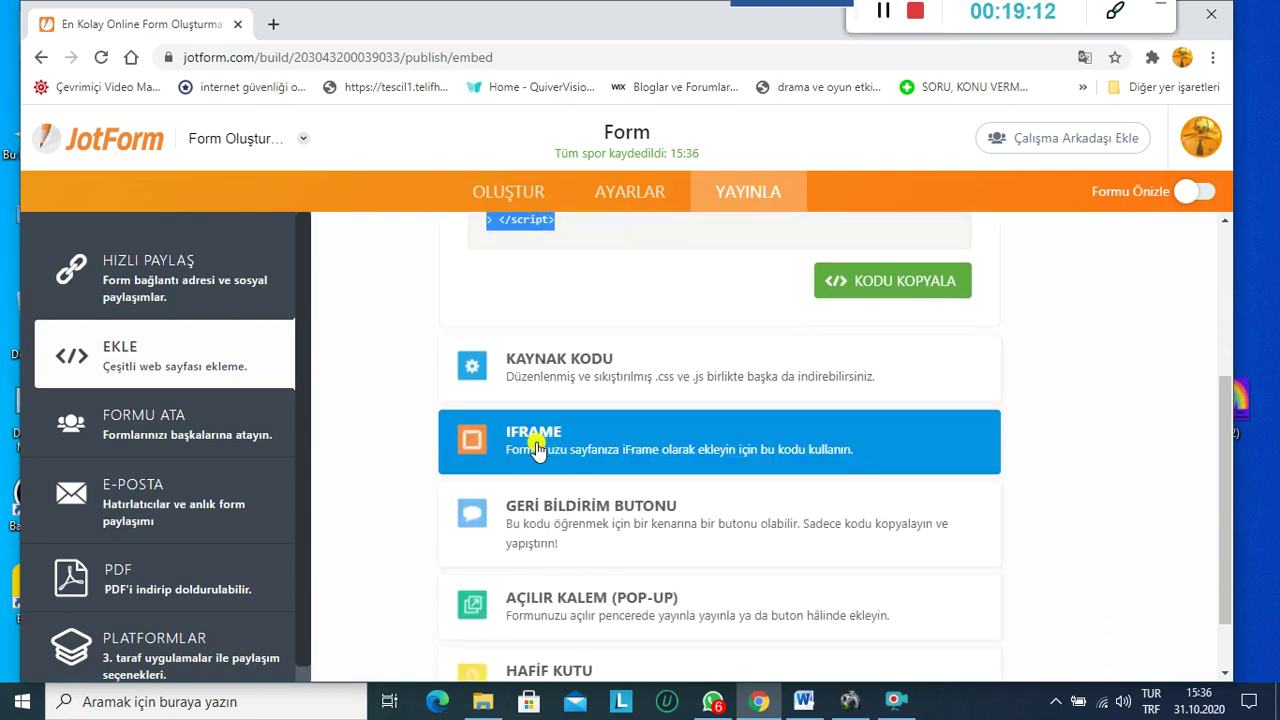
{"action": "scroll", "coordinate": [408, 529], "scroll_direction": "down", "scroll_amount": 1}
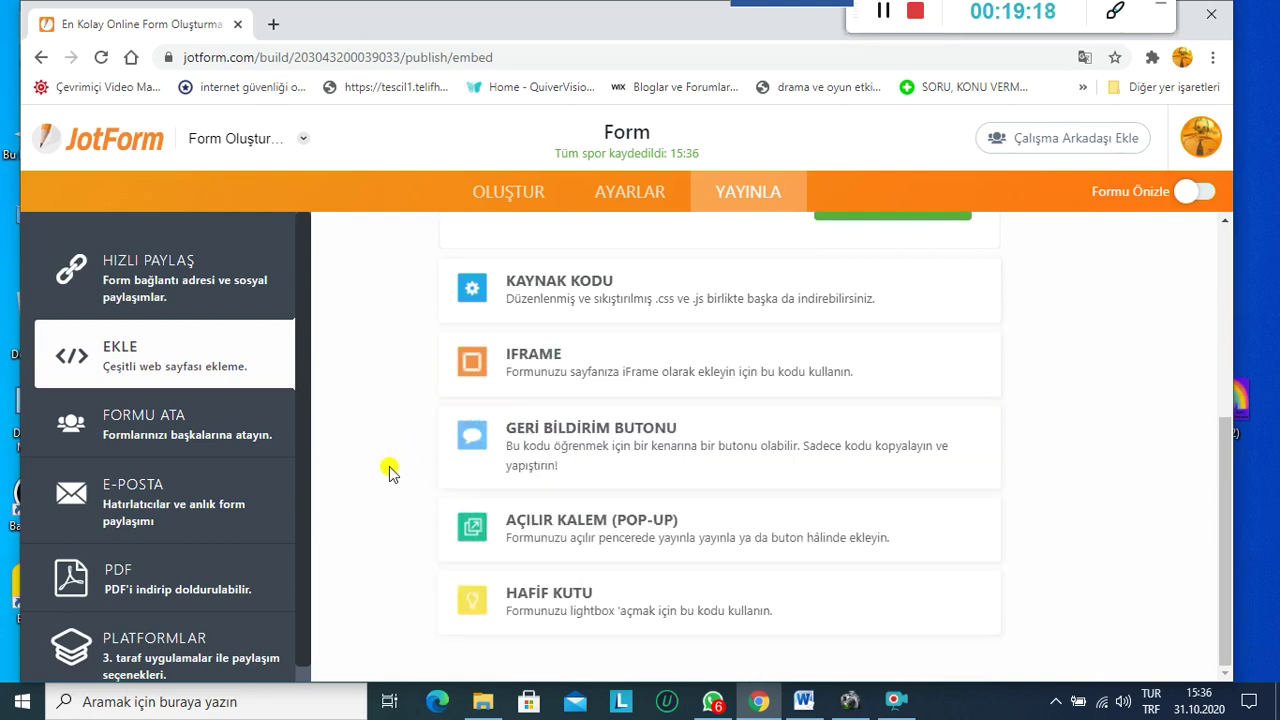
{"action": "scroll", "coordinate": [391, 471], "scroll_direction": "up", "scroll_amount": 3}
{"action": "scroll", "coordinate": [391, 471], "scroll_direction": "up", "scroll_amount": 1}
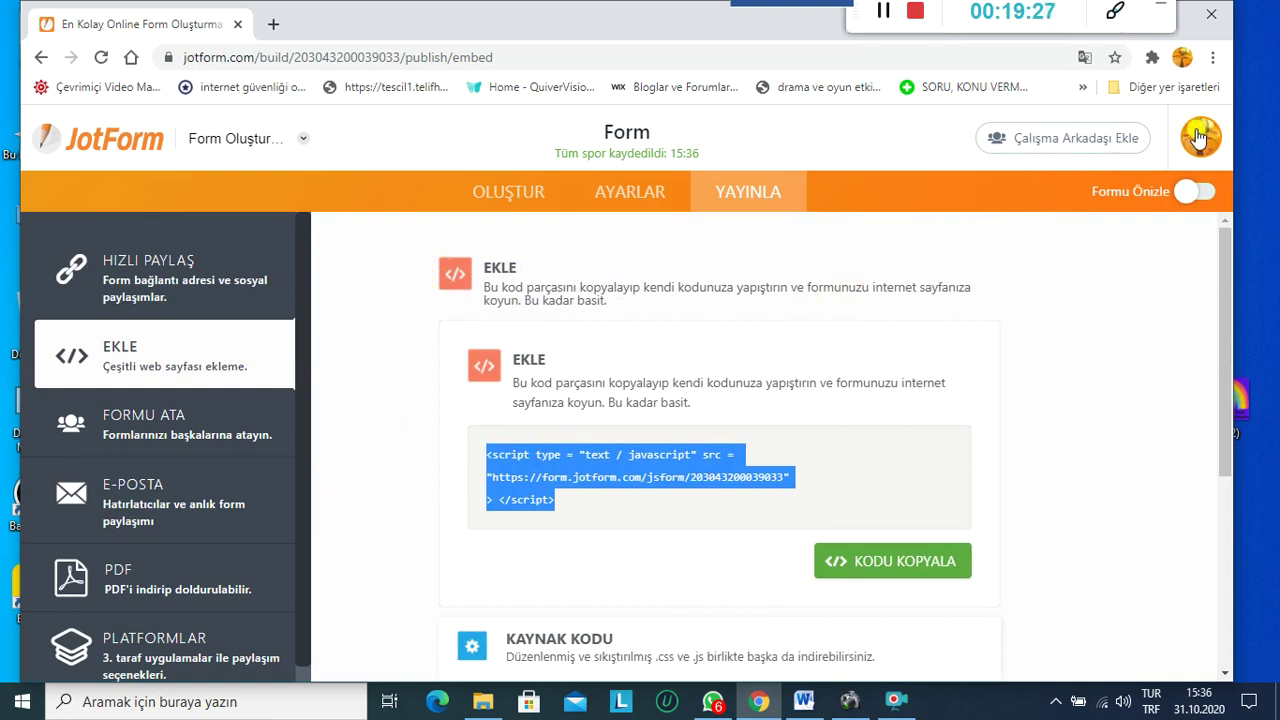
Step: Return to the forms list, open the form's submissions table and try to open the detailed view of the submitted entry
{"action": "left_click", "coordinate": [98, 139]}
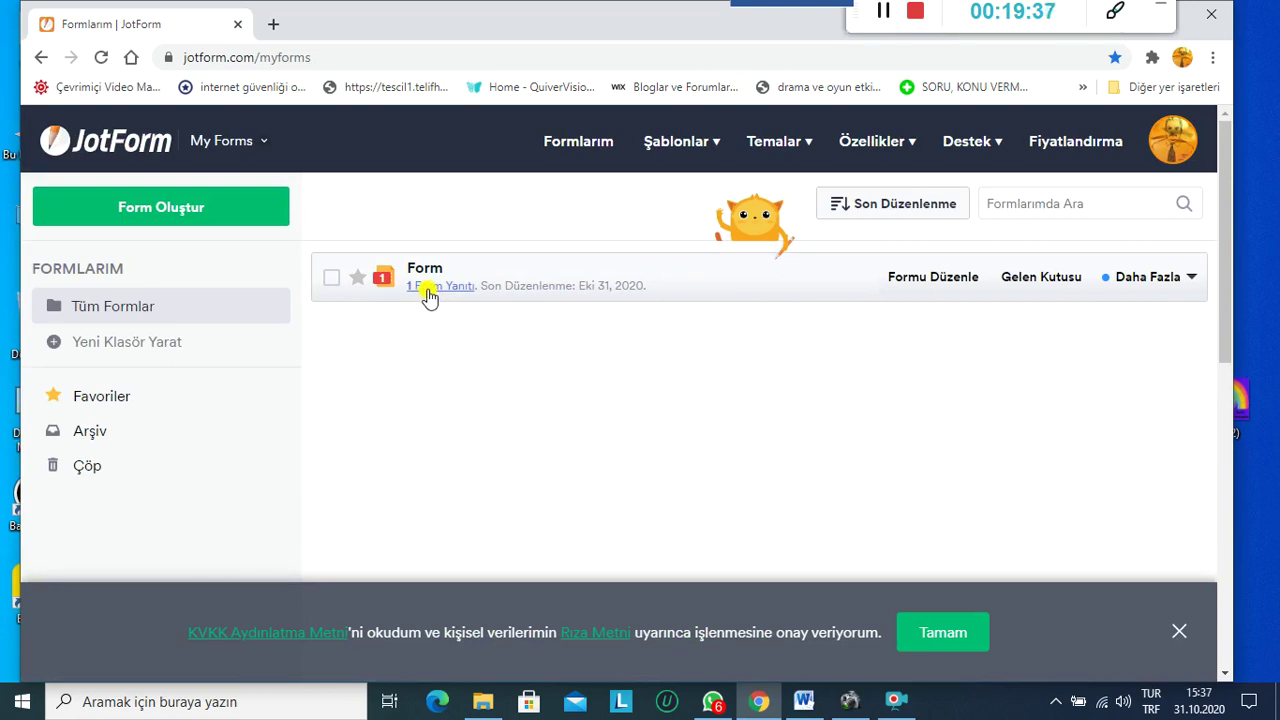
{"action": "left_click", "coordinate": [432, 289]}
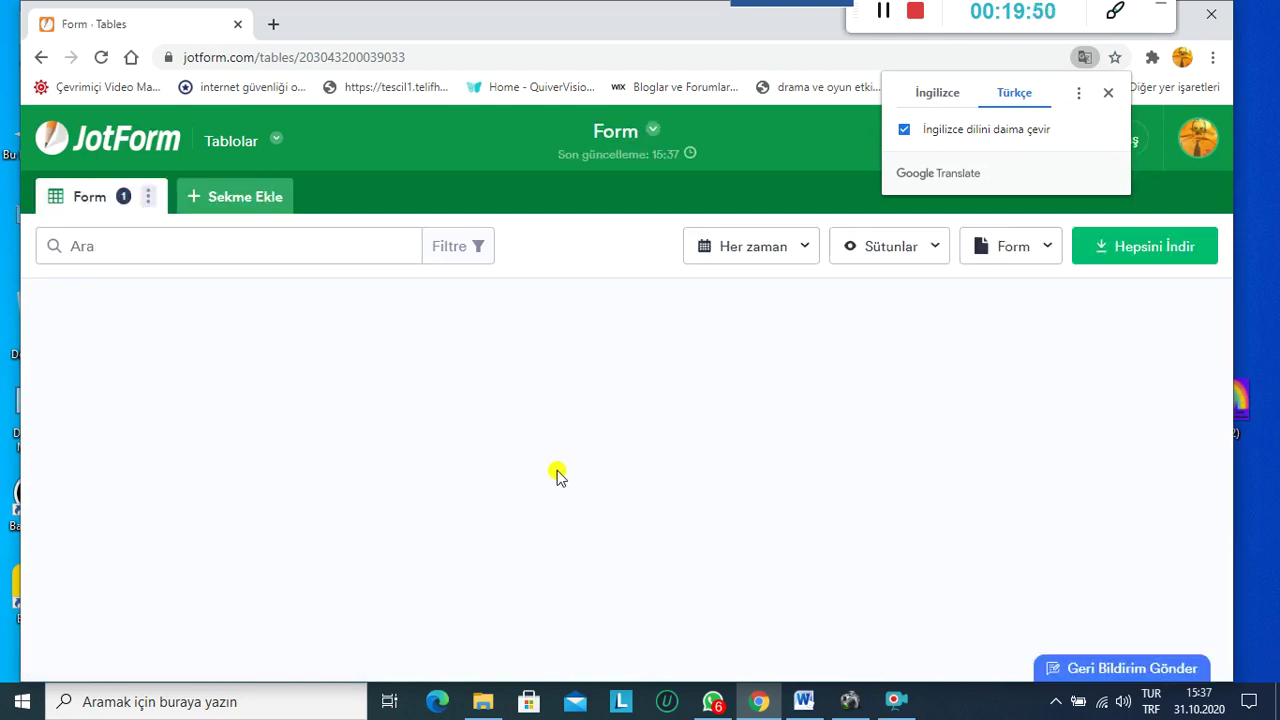
{"action": "mouse_move", "coordinate": [176, 337]}
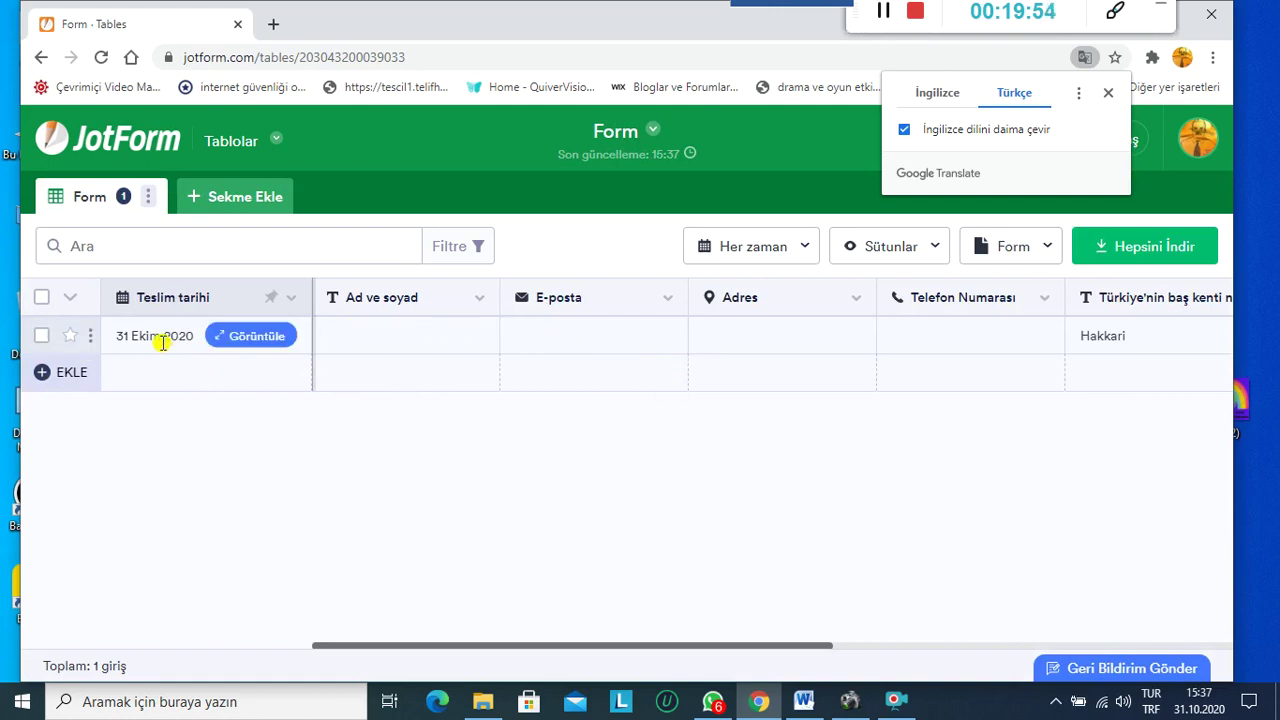
{"action": "left_click", "coordinate": [254, 338]}
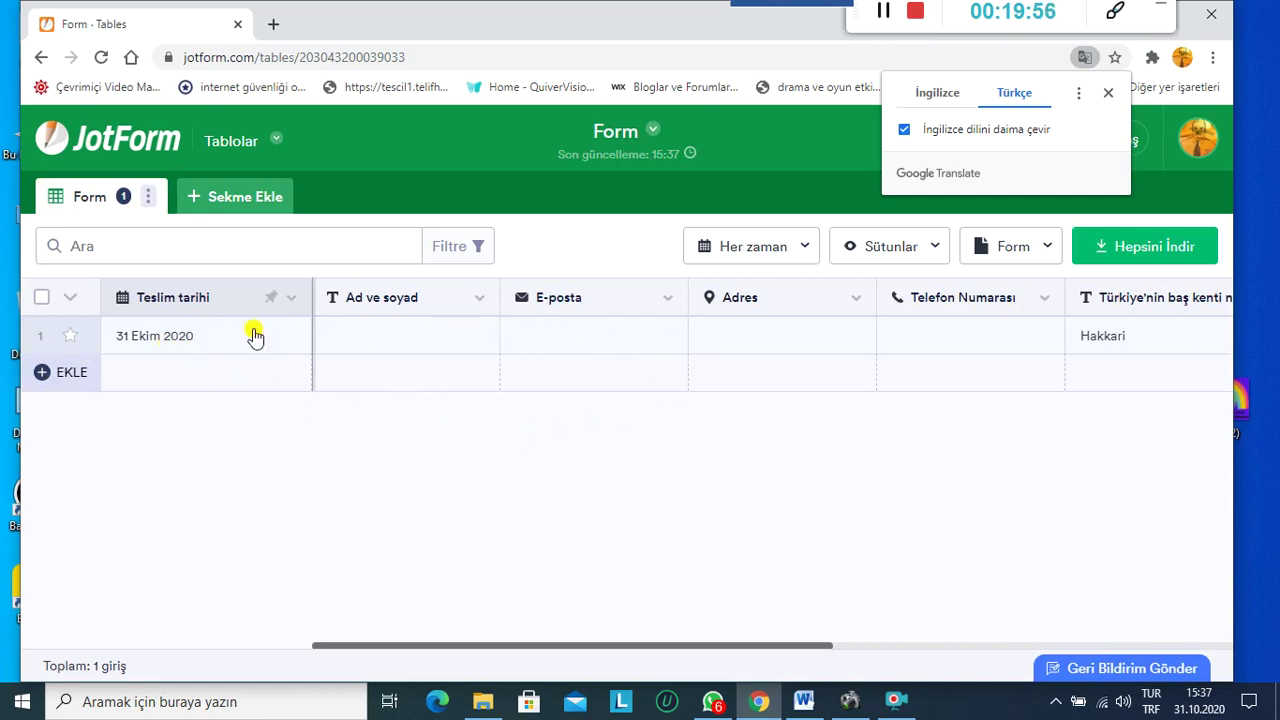
{"action": "left_click", "coordinate": [247, 337]}
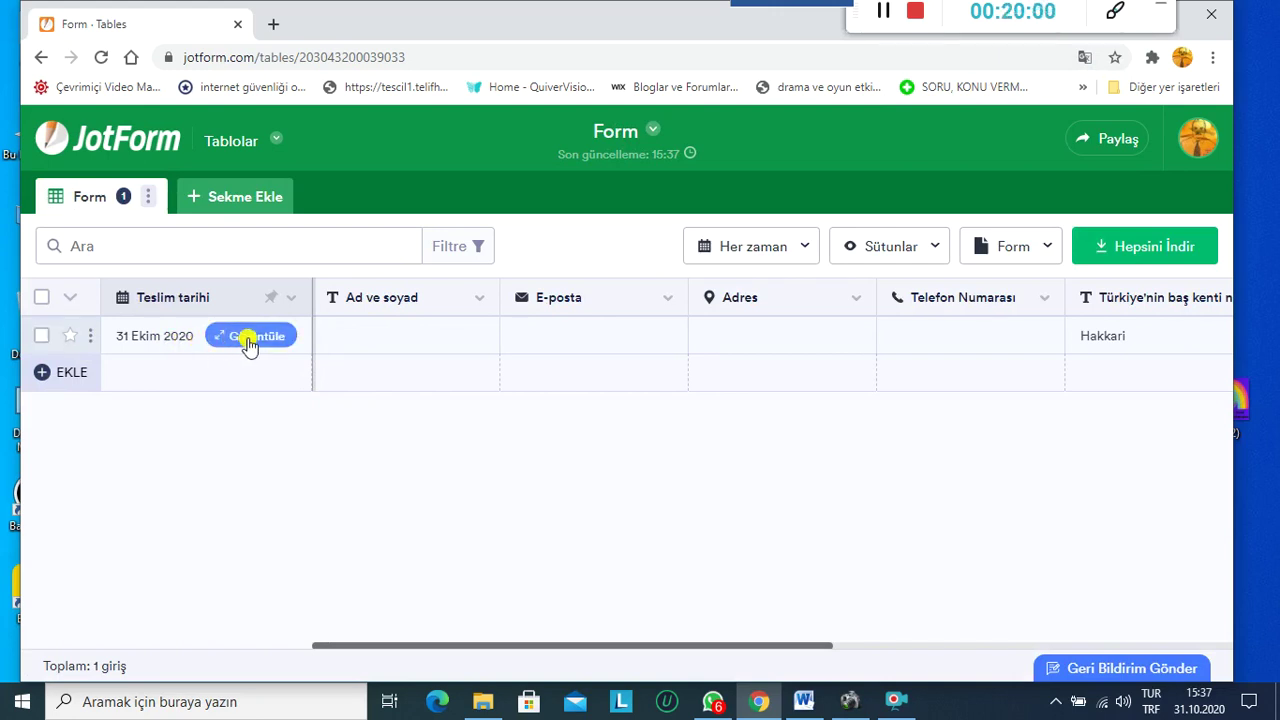
{"action": "left_click", "coordinate": [249, 338]}
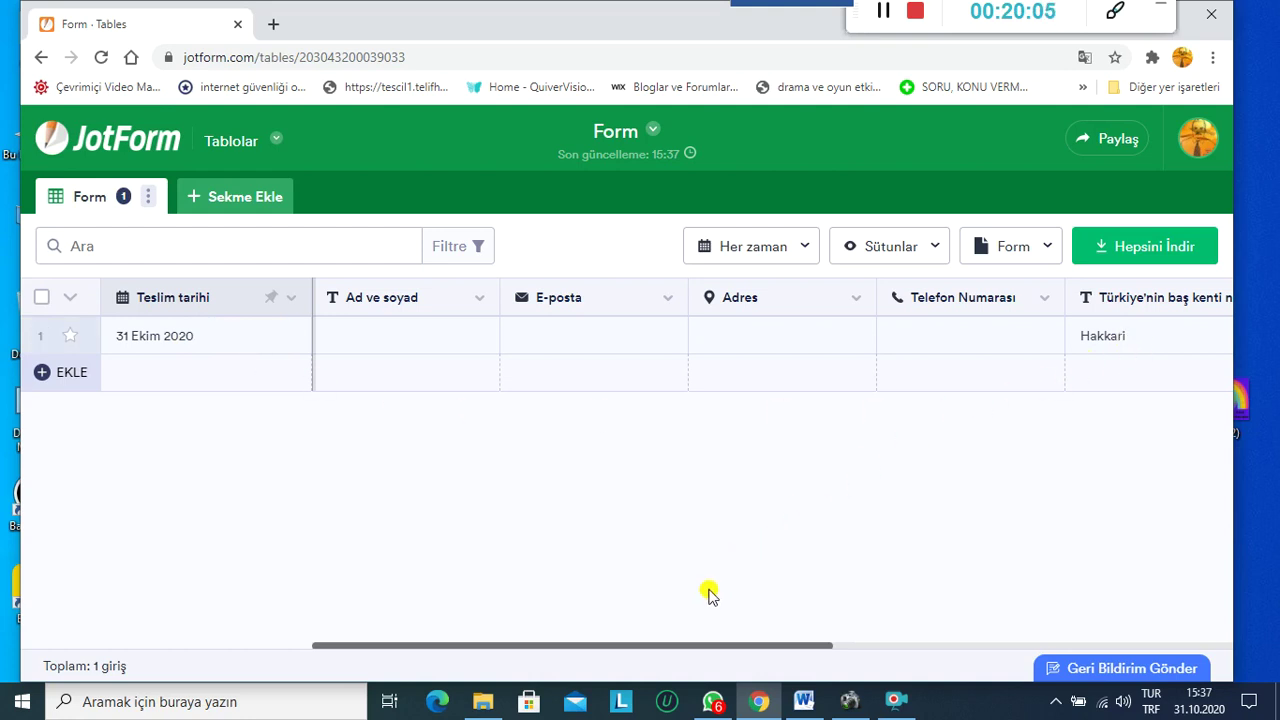
Step: Examine the submitted entry's answers across all table columns, from Ad ve soyad to Sayı
{"action": "left_click_drag", "start_coordinate": [686, 645], "coordinate": [716, 557]}
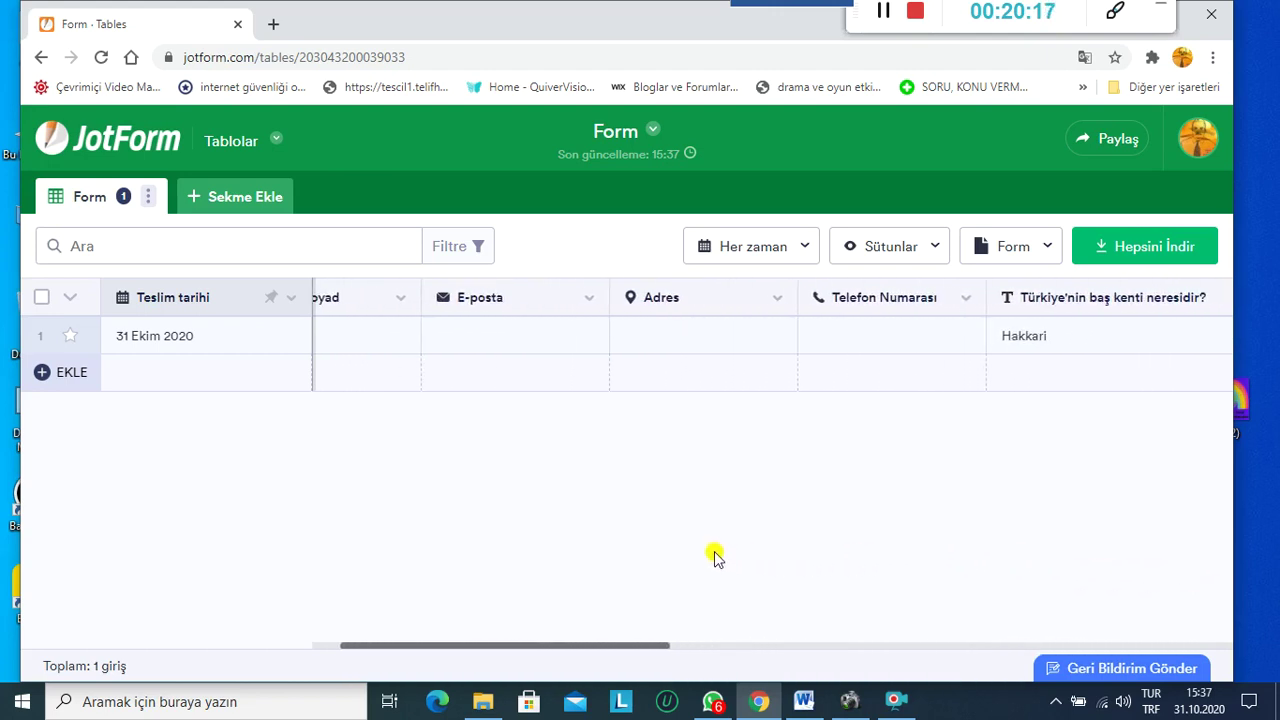
{"action": "left_click_drag", "start_coordinate": [716, 557], "coordinate": [1137, 523]}
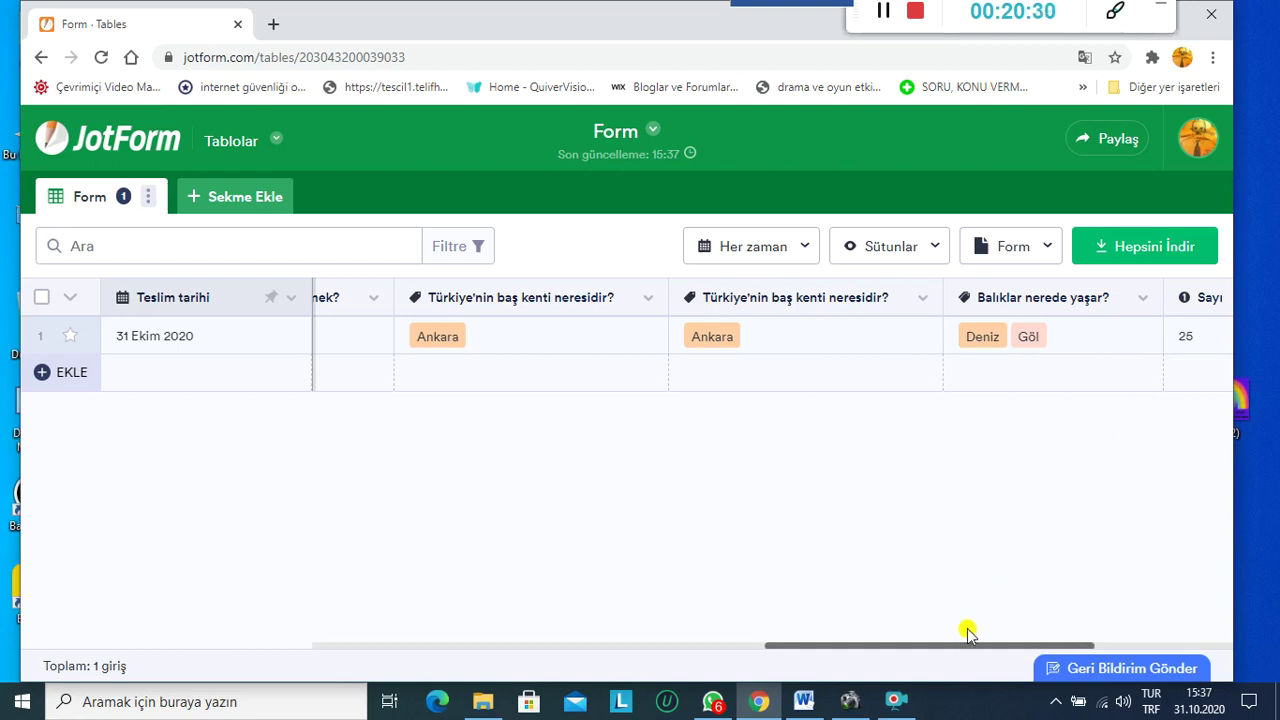
{"action": "left_click_drag", "start_coordinate": [941, 648], "coordinate": [374, 551]}
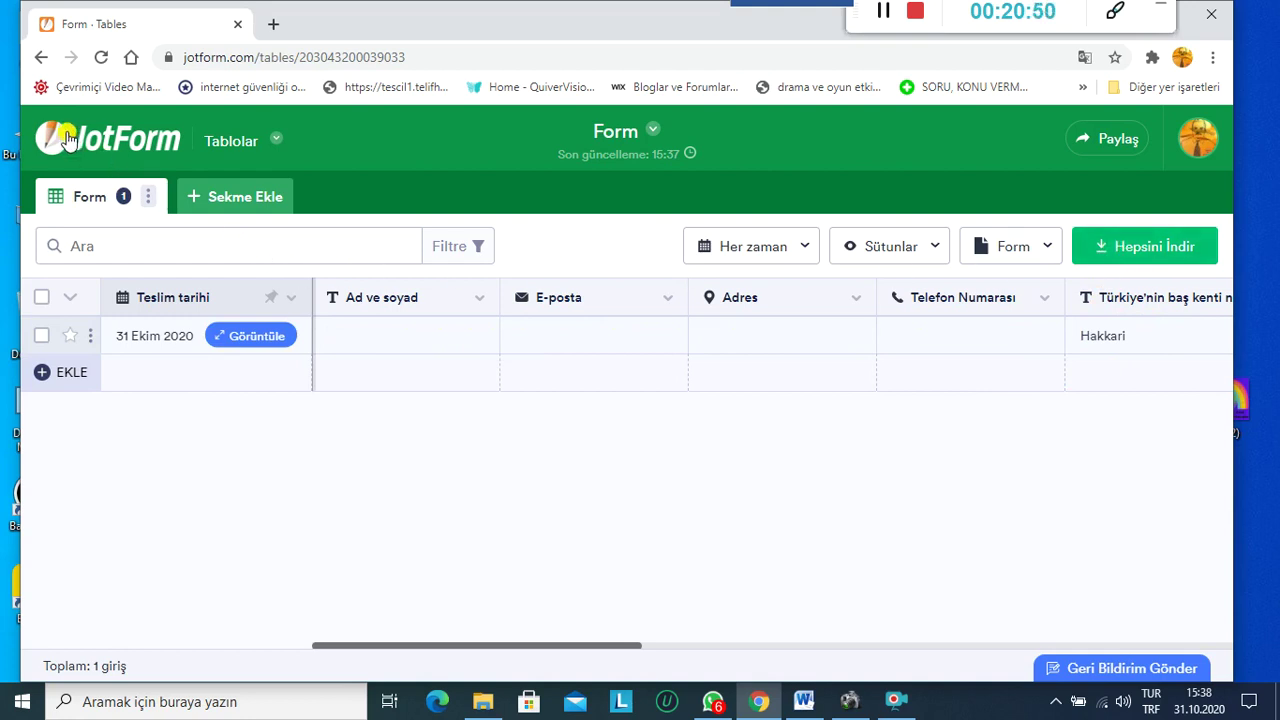
Step: Reopen the form for editing from the forms list and review its fields down to Dosya Yükleme
{"action": "left_click", "coordinate": [110, 145]}
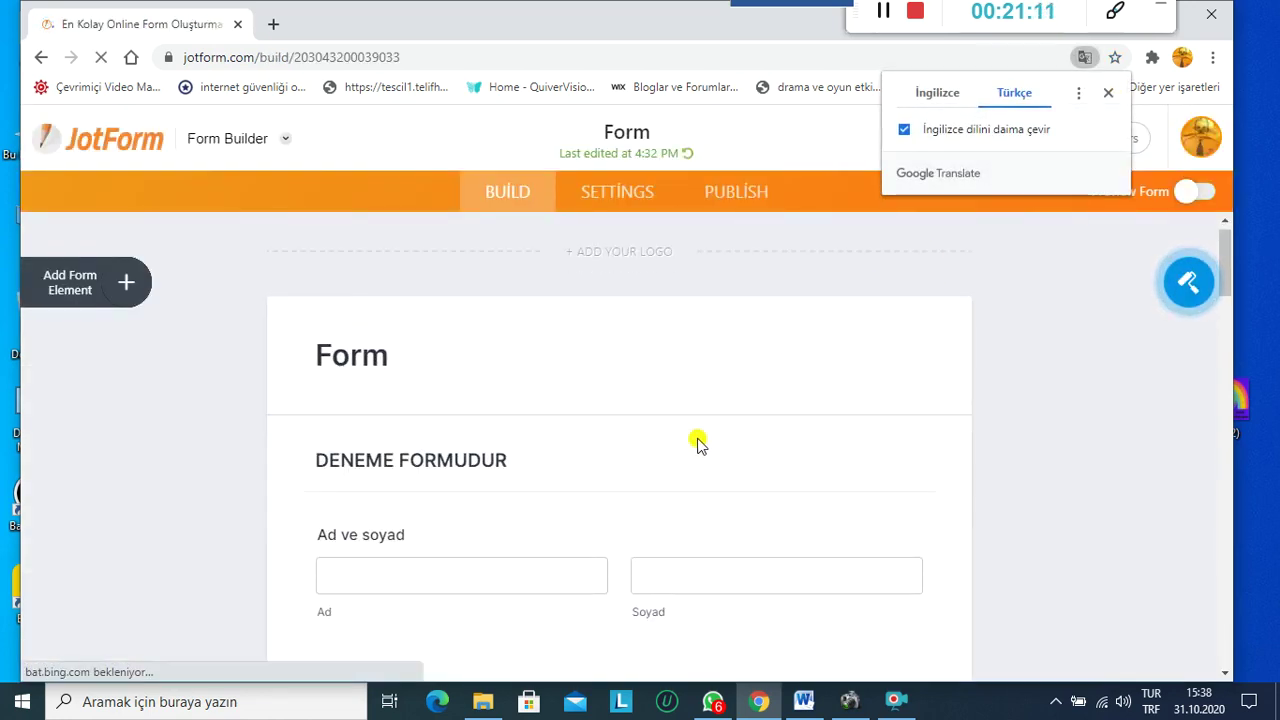
{"action": "scroll", "coordinate": [698, 445], "scroll_direction": "down", "scroll_amount": 8}
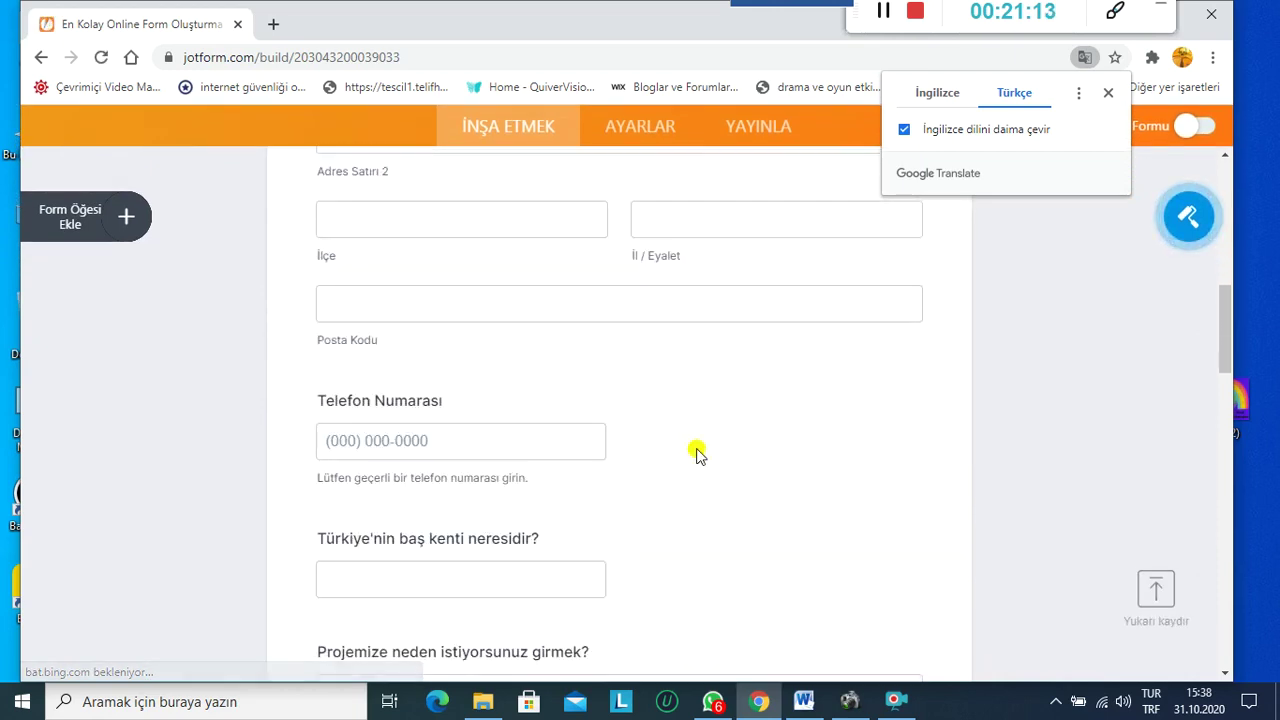
{"action": "scroll", "coordinate": [698, 453], "scroll_direction": "down", "scroll_amount": 8}
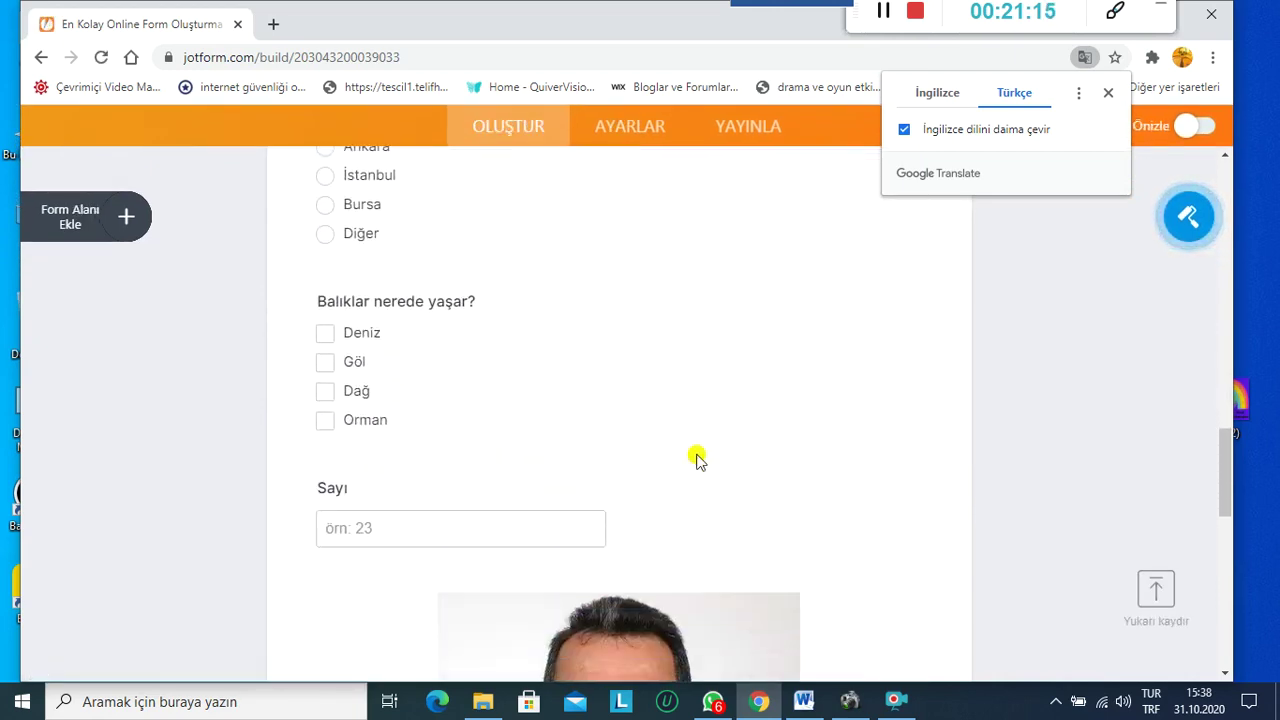
{"action": "scroll", "coordinate": [697, 458], "scroll_direction": "down", "scroll_amount": 7}
{"action": "scroll", "coordinate": [697, 458], "scroll_direction": "up", "scroll_amount": 2}
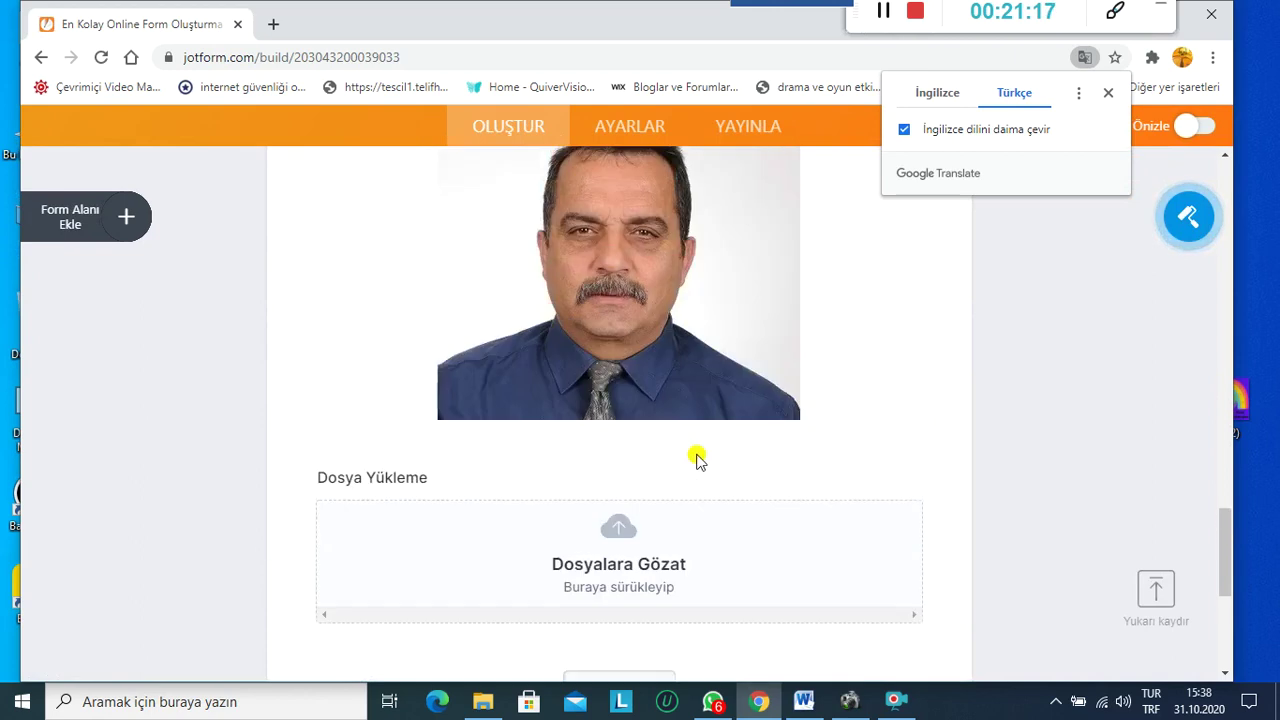
{"action": "scroll", "coordinate": [698, 459], "scroll_direction": "up", "scroll_amount": 2}
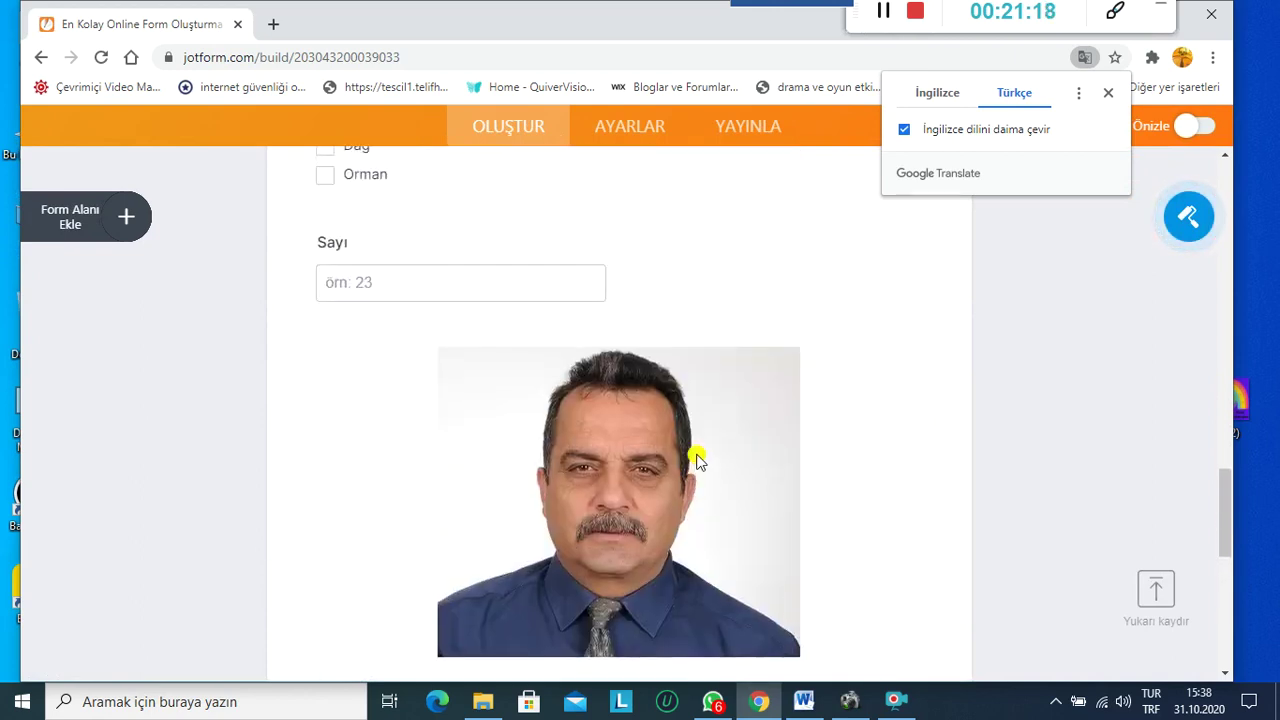
Step: Browse the basic form elements available for adding to the form and return to the forms list
{"action": "left_click", "coordinate": [118, 220]}
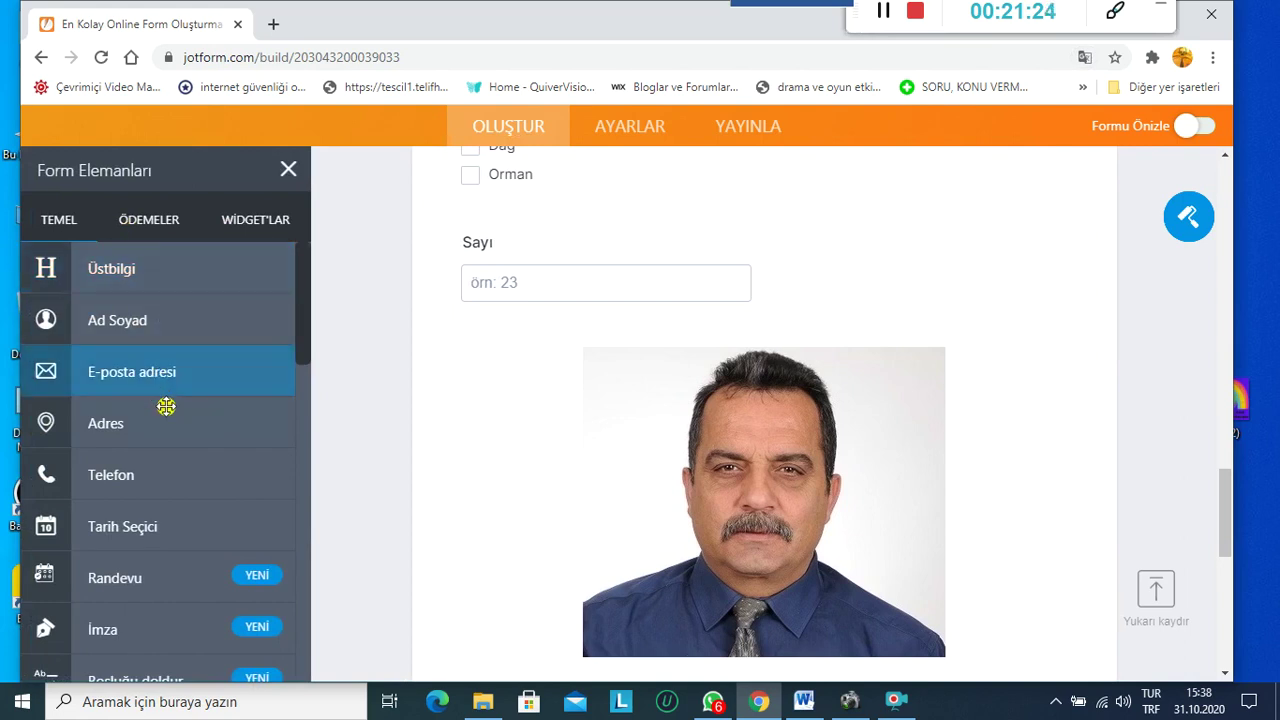
{"action": "scroll", "coordinate": [165, 406], "scroll_direction": "down", "scroll_amount": 5}
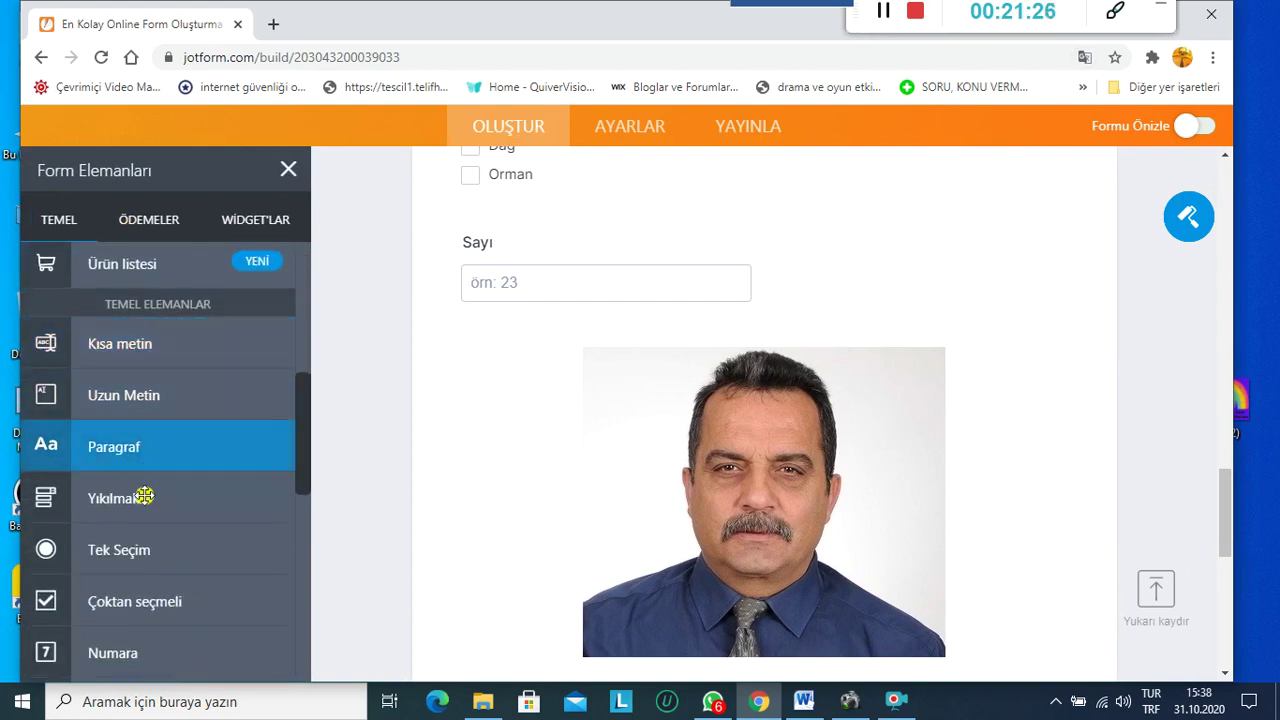
{"action": "scroll", "coordinate": [172, 676], "scroll_direction": "down", "scroll_amount": 3}
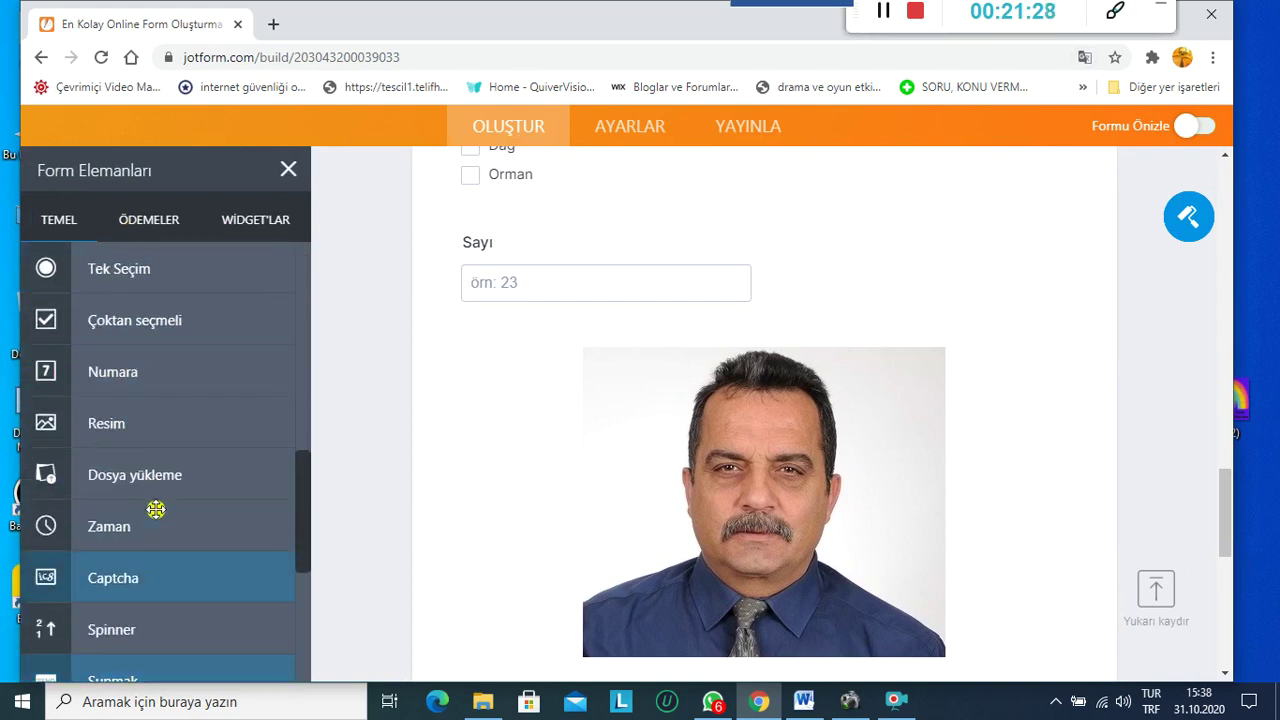
{"action": "scroll", "coordinate": [184, 418], "scroll_direction": "up", "scroll_amount": 3}
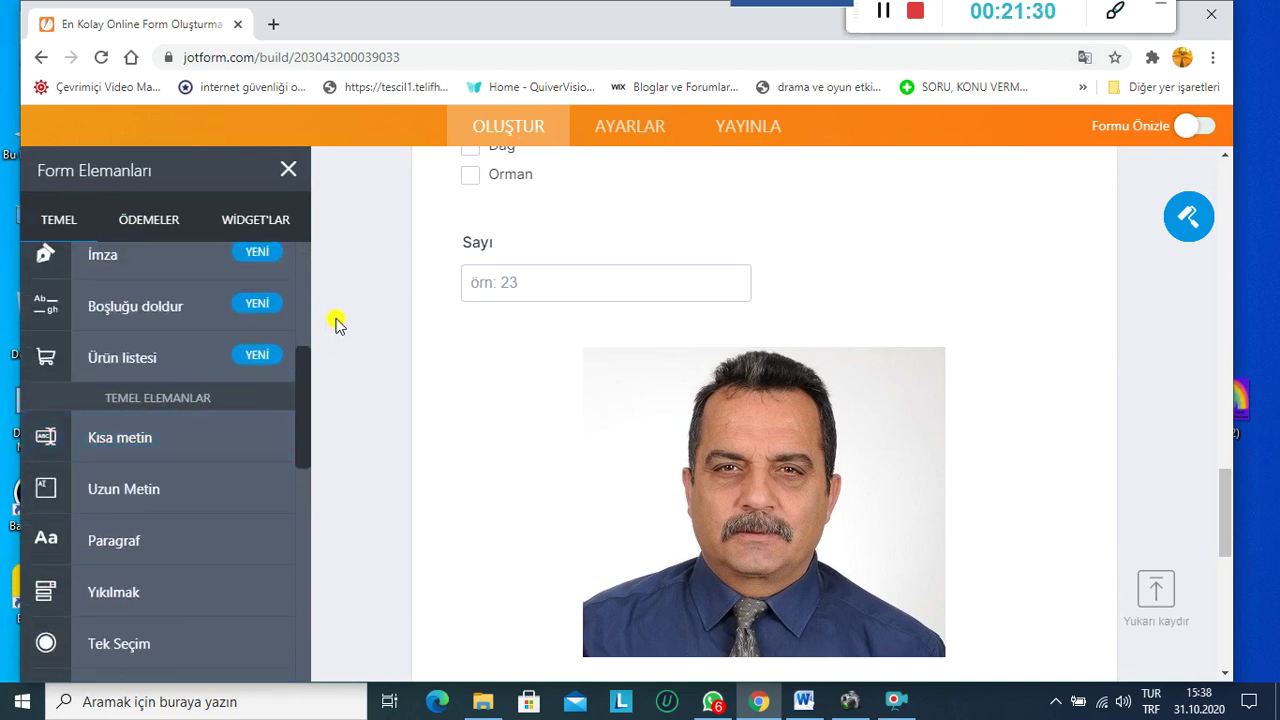
{"action": "scroll", "coordinate": [355, 303], "scroll_direction": "up", "scroll_amount": 15}
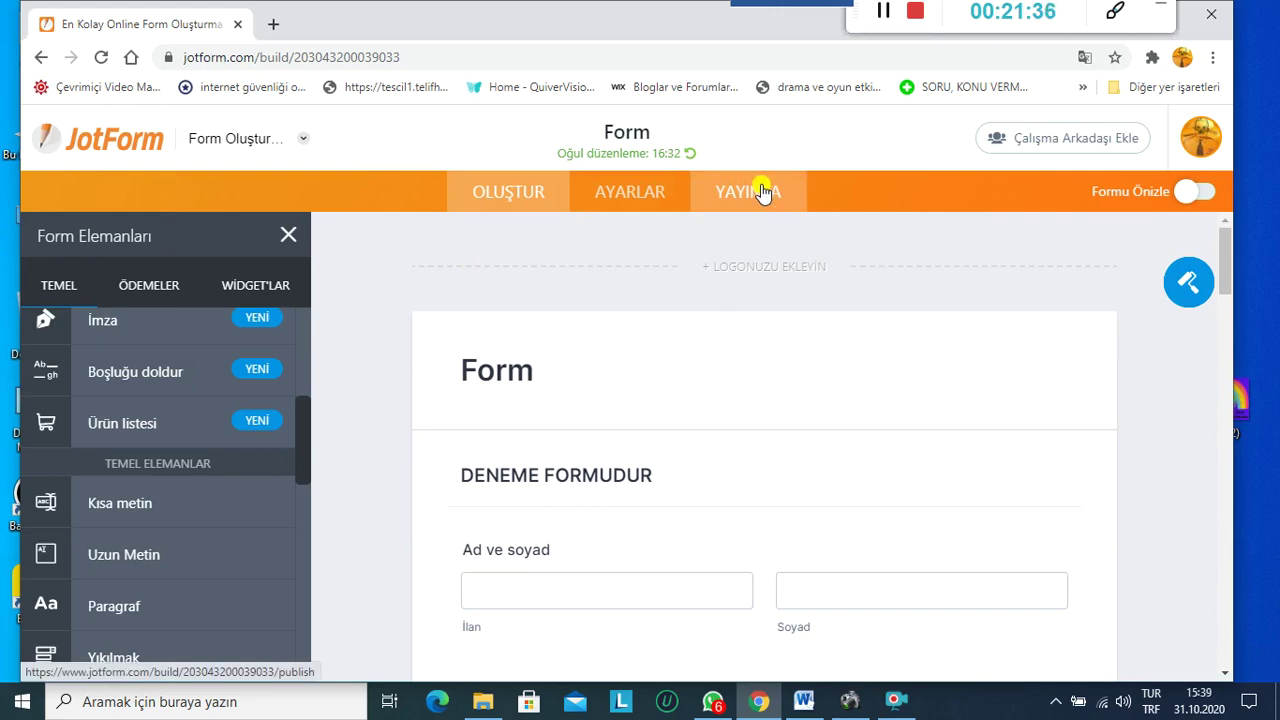
{"action": "left_click", "coordinate": [110, 140]}
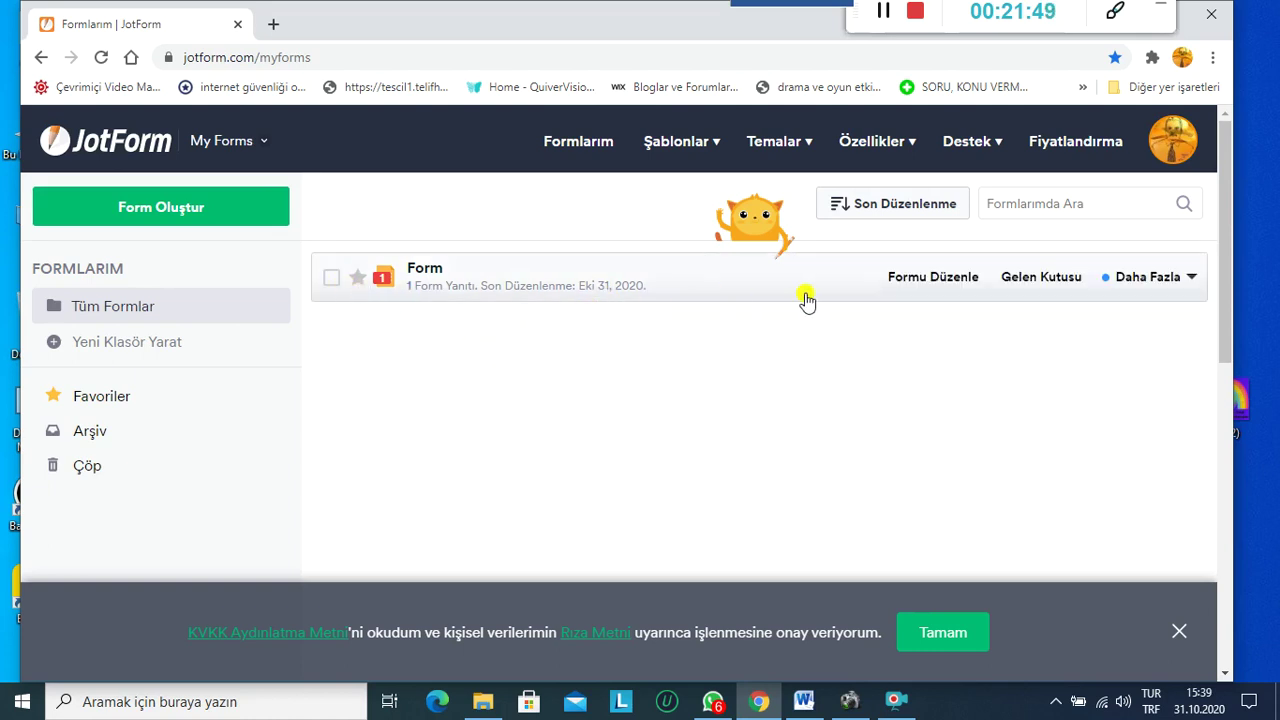
Step: Open the form's analytics (Form Analizi) from the forms list and review this week's views, responses, conversion rate and average time
{"action": "left_click", "coordinate": [1189, 281]}
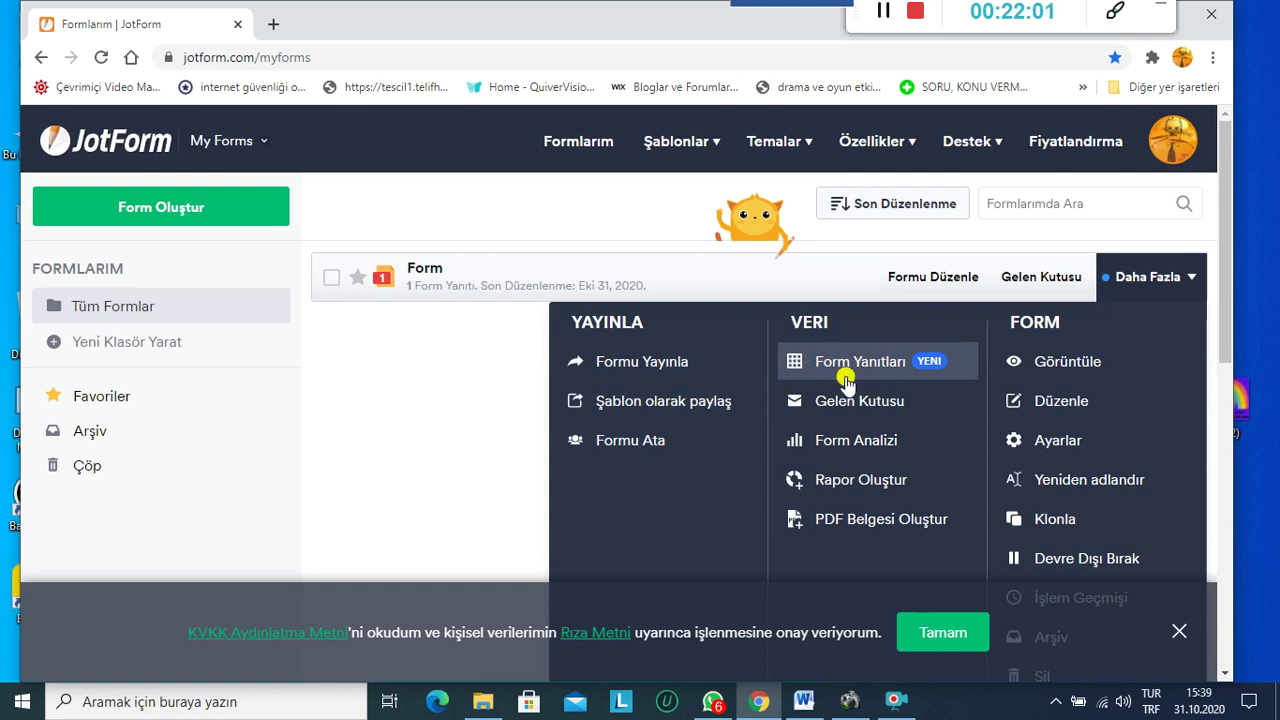
{"action": "left_click", "coordinate": [843, 440]}
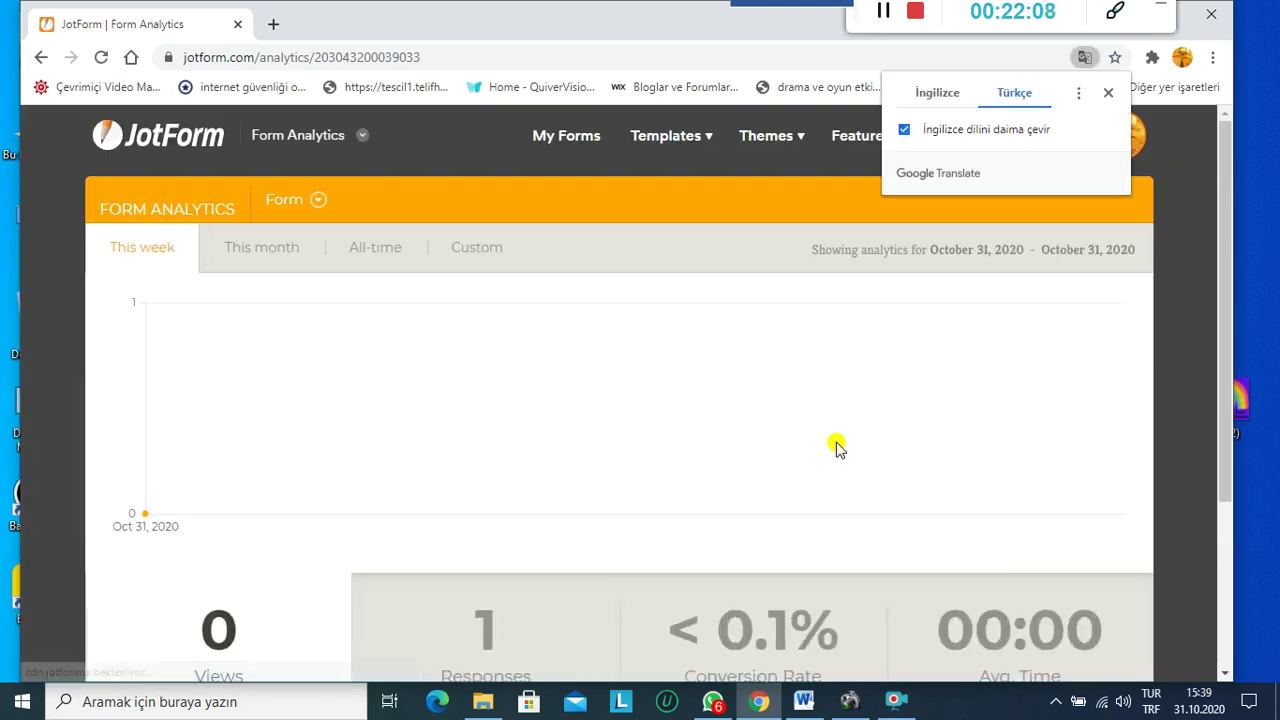
{"action": "scroll", "coordinate": [838, 448], "scroll_direction": "down", "scroll_amount": 1}
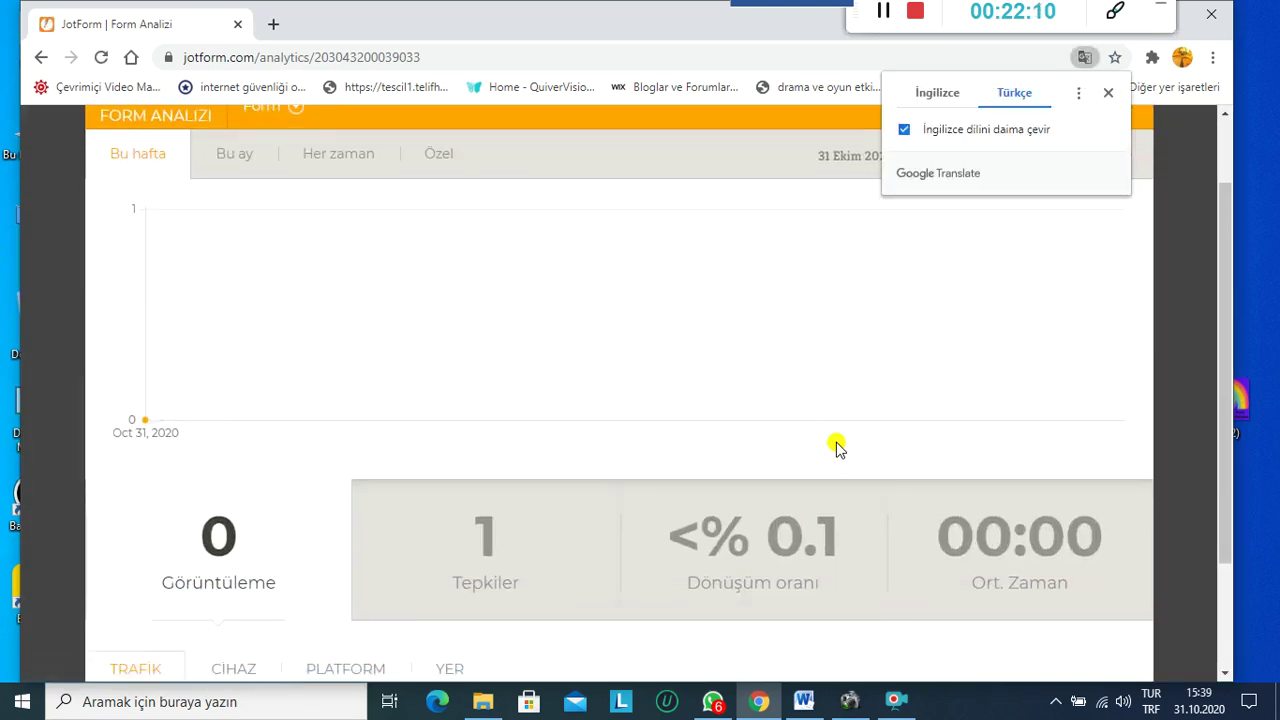
{"action": "scroll", "coordinate": [838, 448], "scroll_direction": "down", "scroll_amount": 2}
{"action": "scroll", "coordinate": [838, 450], "scroll_direction": "up", "scroll_amount": 1}
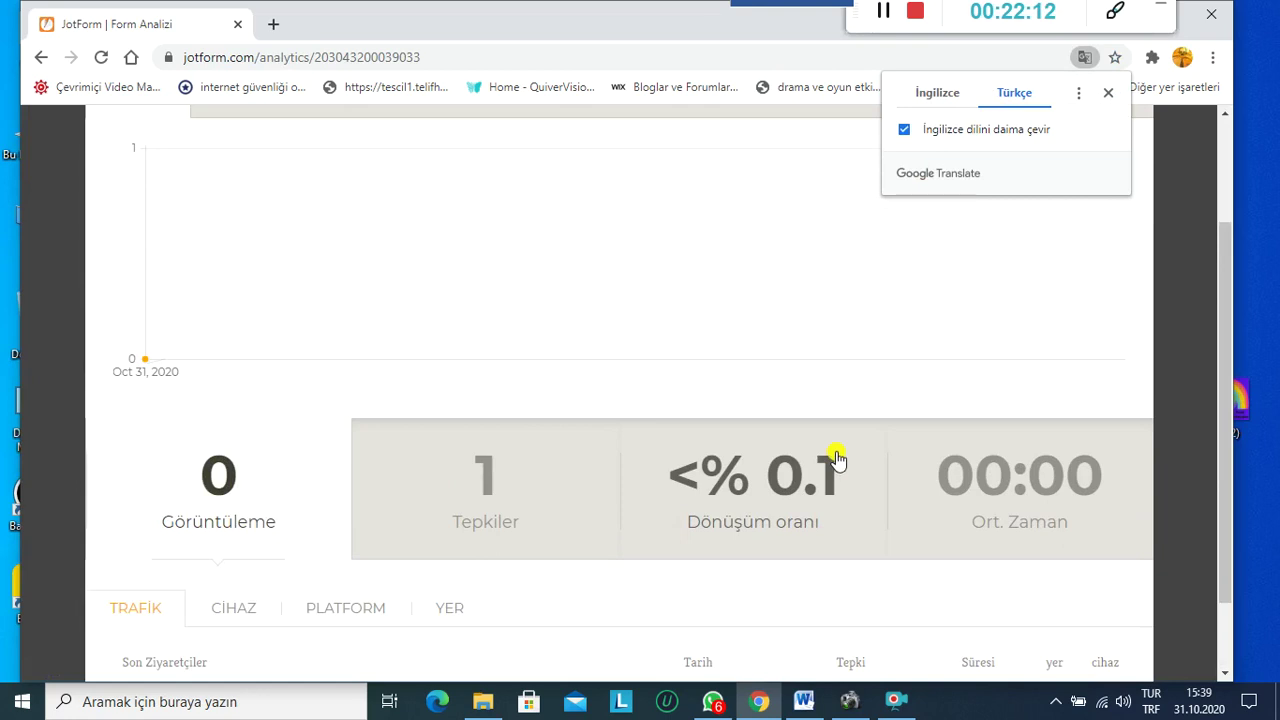
{"action": "scroll", "coordinate": [838, 458], "scroll_direction": "down", "scroll_amount": 1}
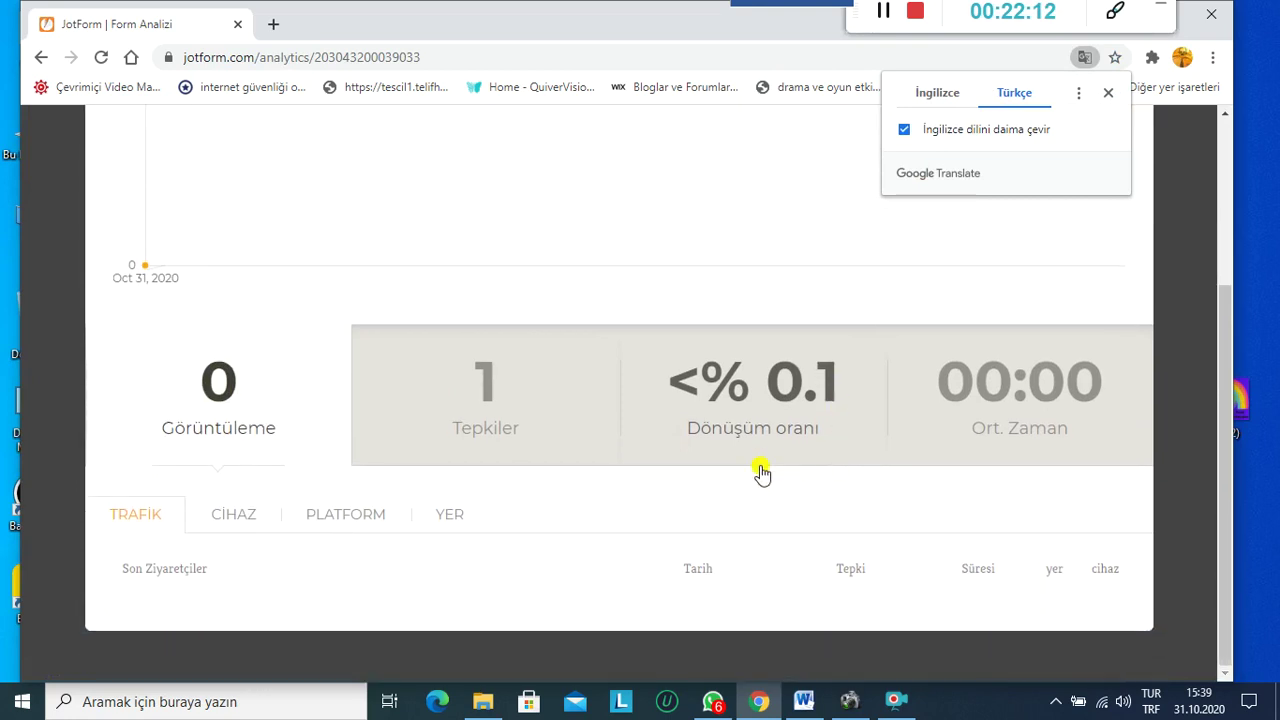
Step: Examine the analytics breakdowns by device (Cihaz), Platform and location (Yer), then return to the forms list
{"action": "left_click", "coordinate": [233, 513]}
{"action": "left_click", "coordinate": [352, 515]}
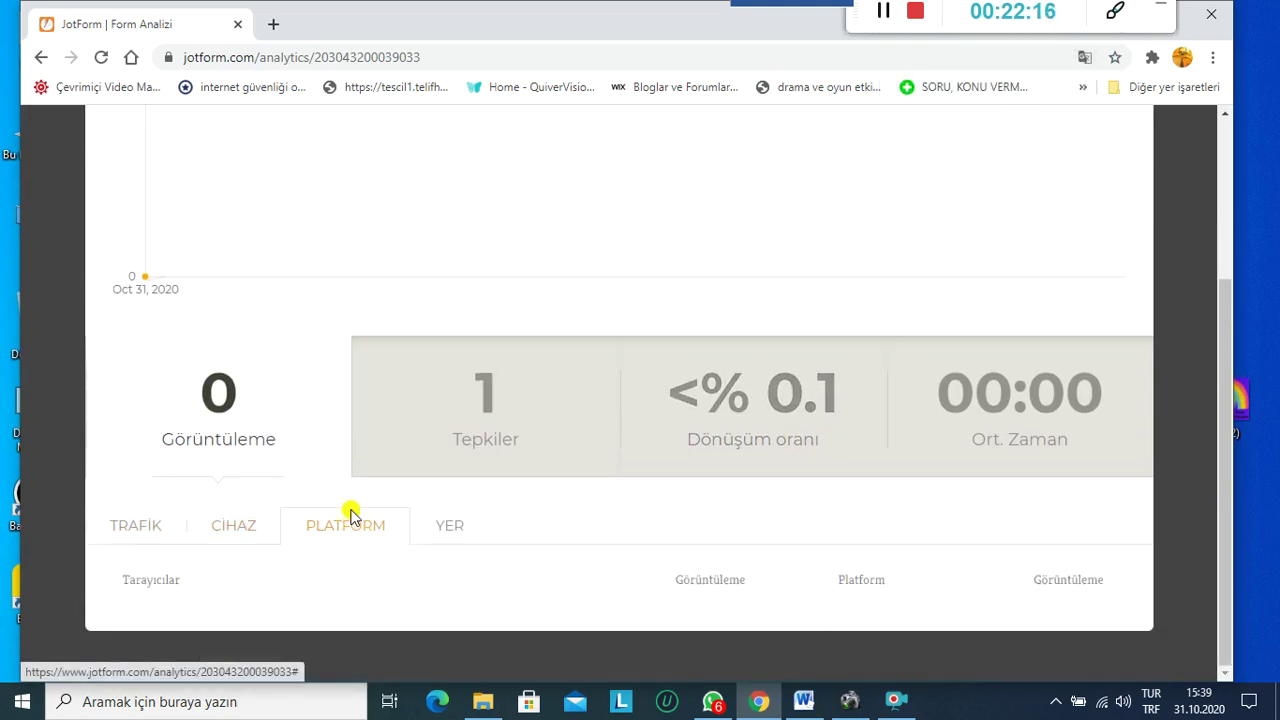
{"action": "left_click", "coordinate": [440, 526]}
{"action": "scroll", "coordinate": [423, 569], "scroll_direction": "down", "scroll_amount": 2}
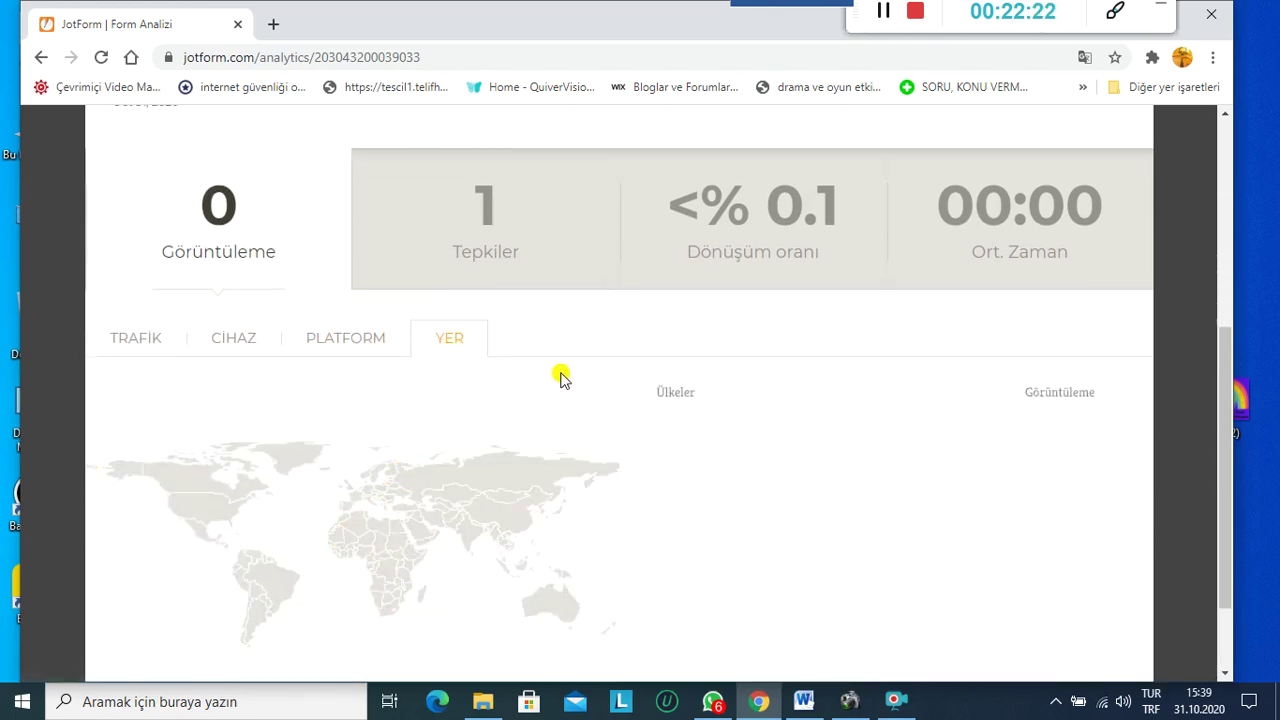
{"action": "scroll", "coordinate": [850, 510], "scroll_direction": "down", "scroll_amount": 1}
{"action": "scroll", "coordinate": [851, 511], "scroll_direction": "up", "scroll_amount": 5}
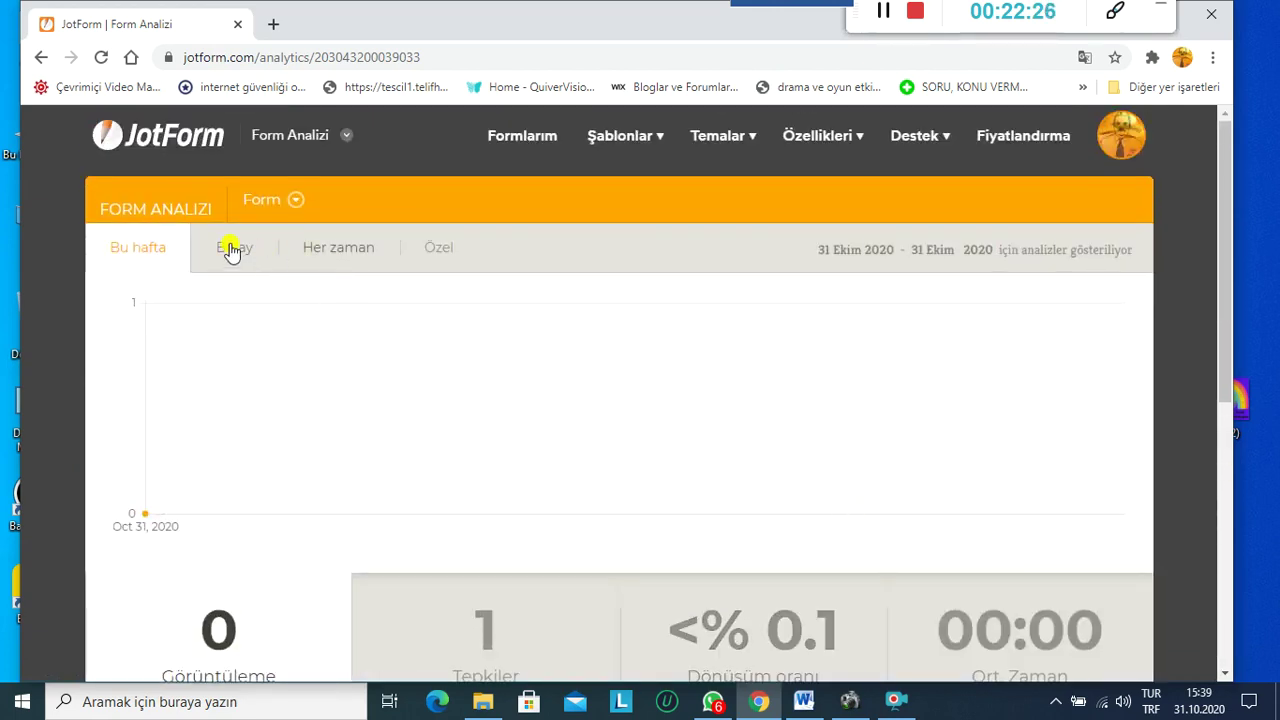
{"action": "left_click", "coordinate": [41, 57]}
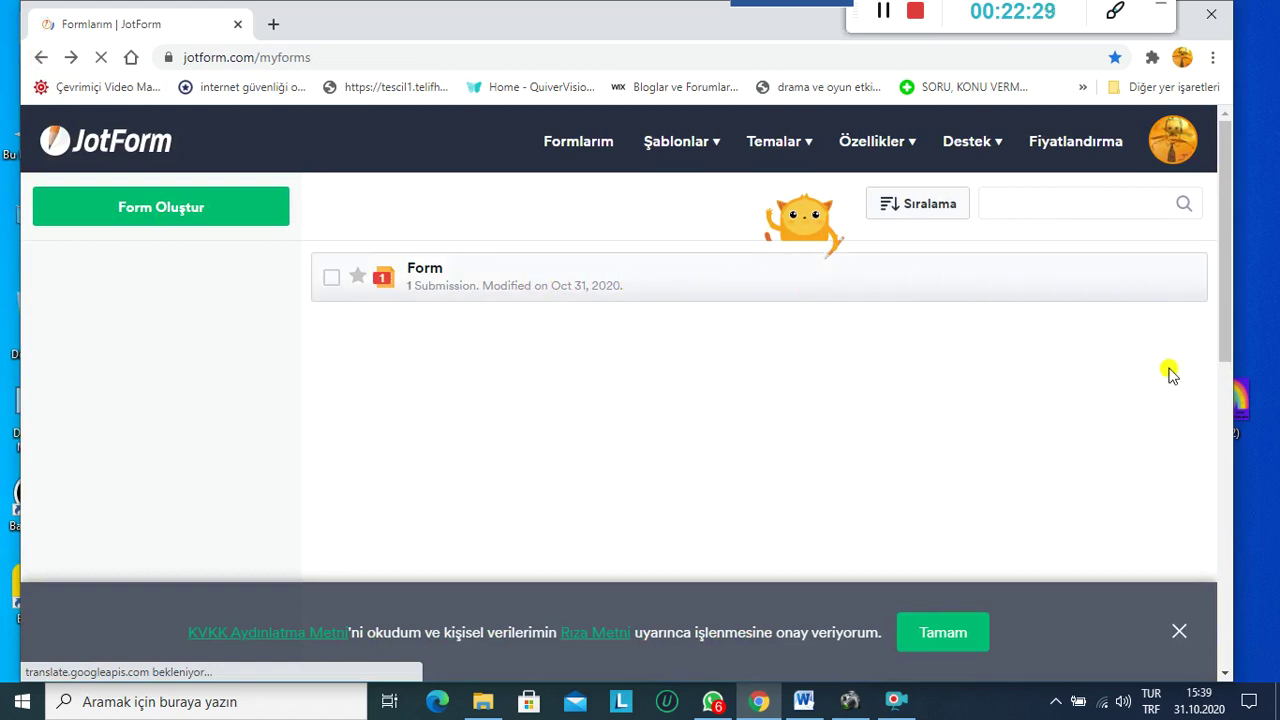
Step: Disable the trial form with the Devre Dışı Bırak option in the forms list
{"action": "mouse_move", "coordinate": [1051, 300]}
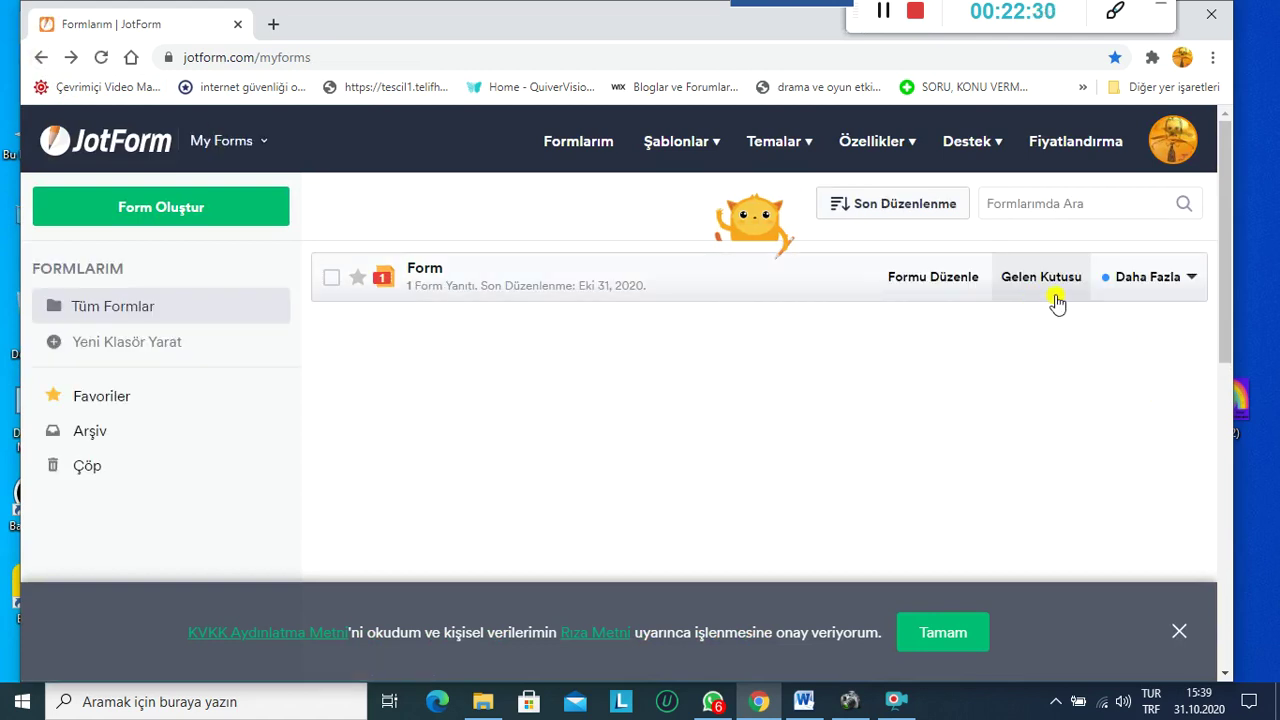
{"action": "left_click", "coordinate": [1194, 283]}
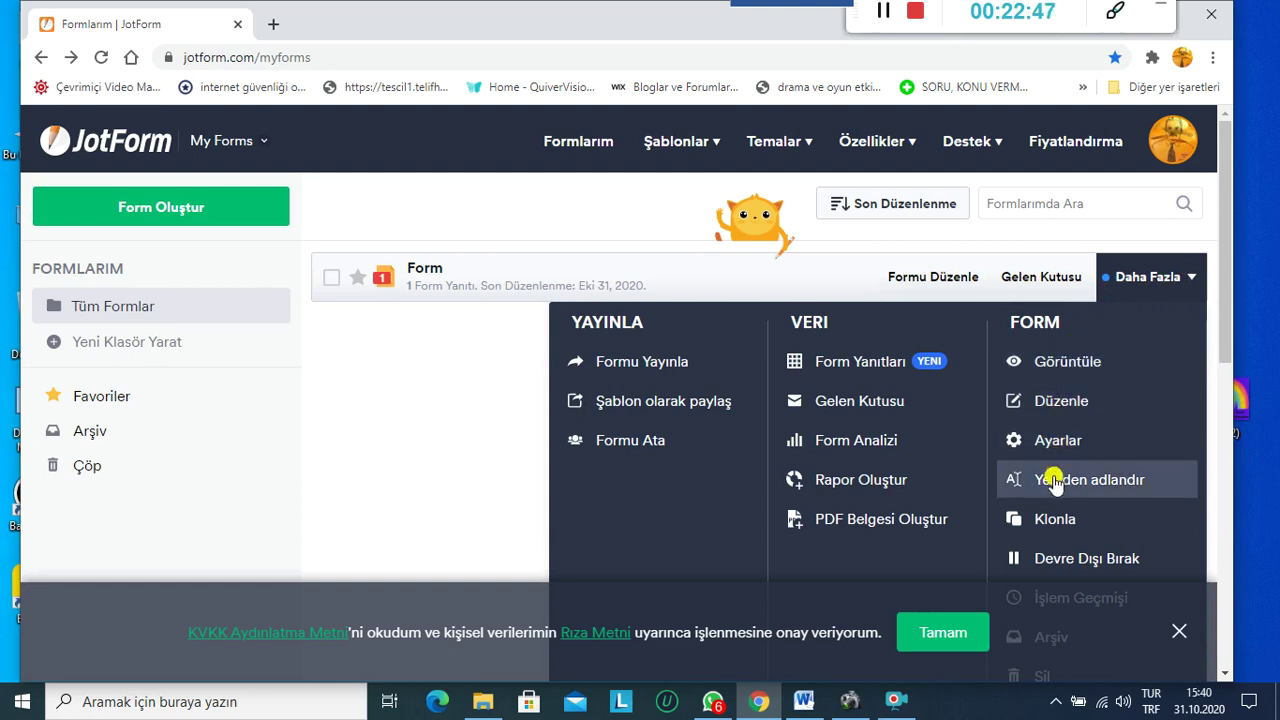
{"action": "left_click", "coordinate": [1037, 558]}
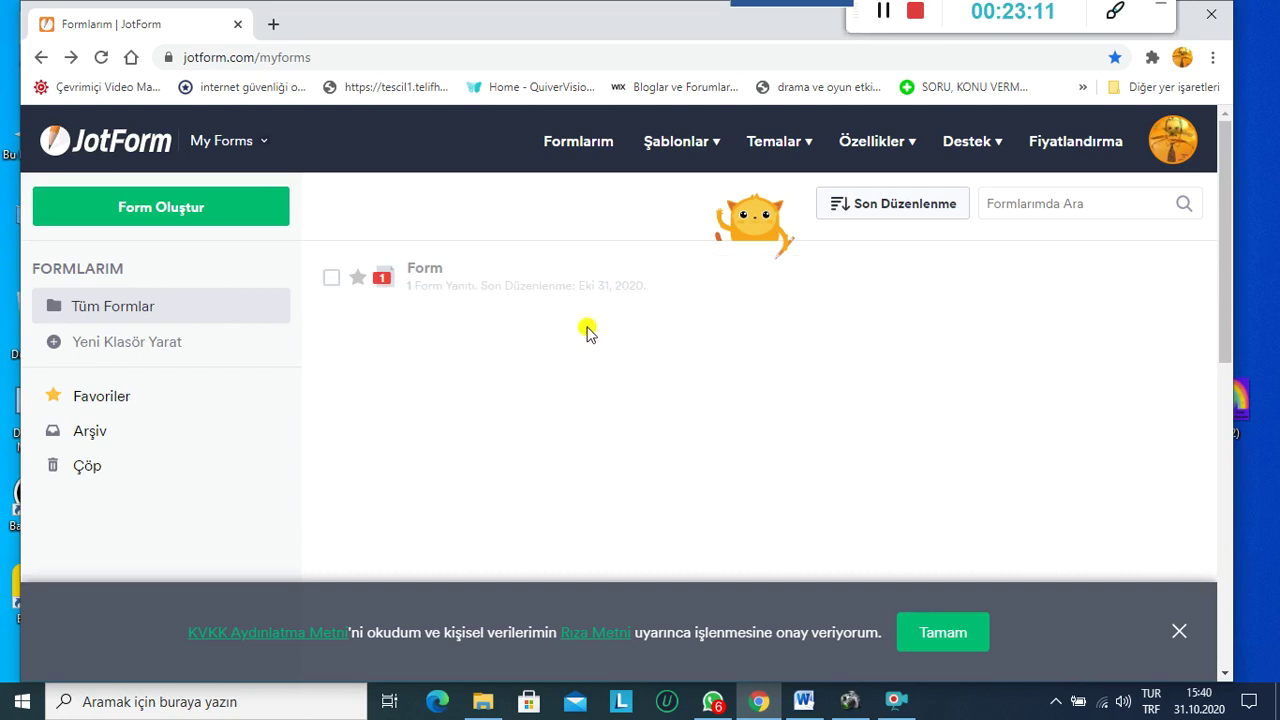
Step: Delete the disabled trial form from the forms list and dismiss the deletion notice
{"action": "left_click", "coordinate": [332, 287]}
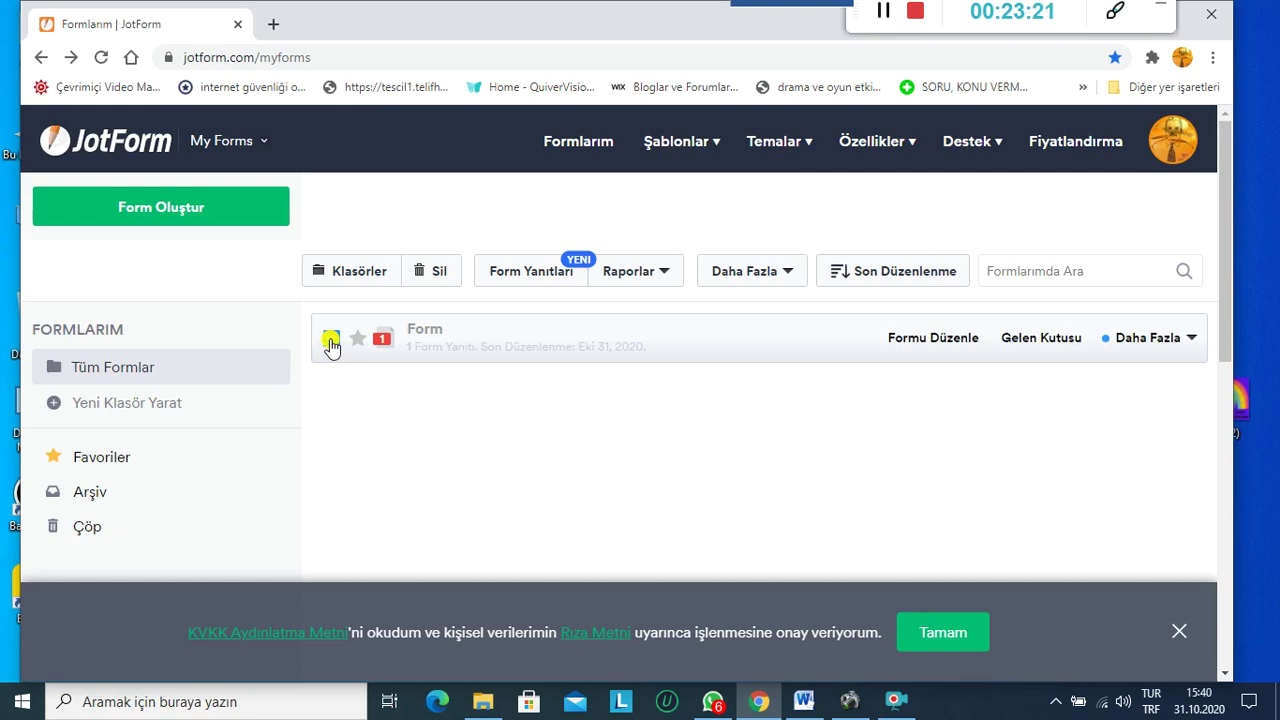
{"action": "left_click", "coordinate": [435, 271]}
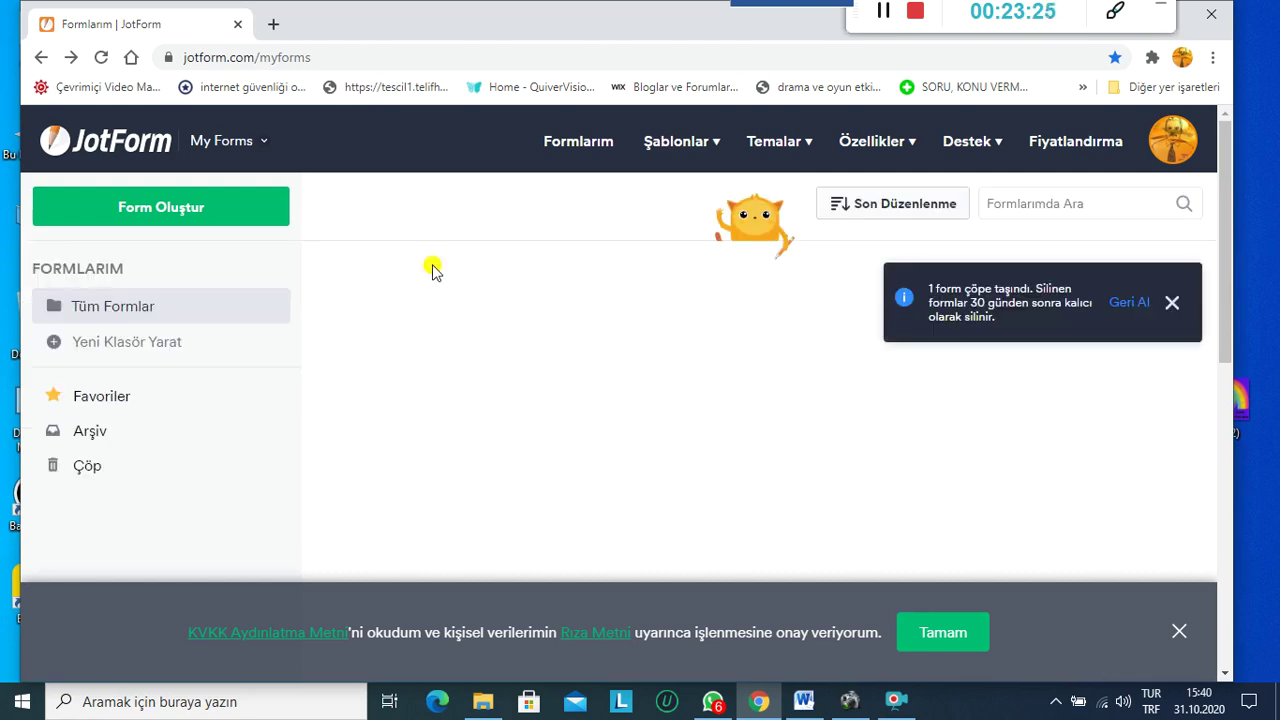
{"action": "left_click", "coordinate": [1172, 302]}
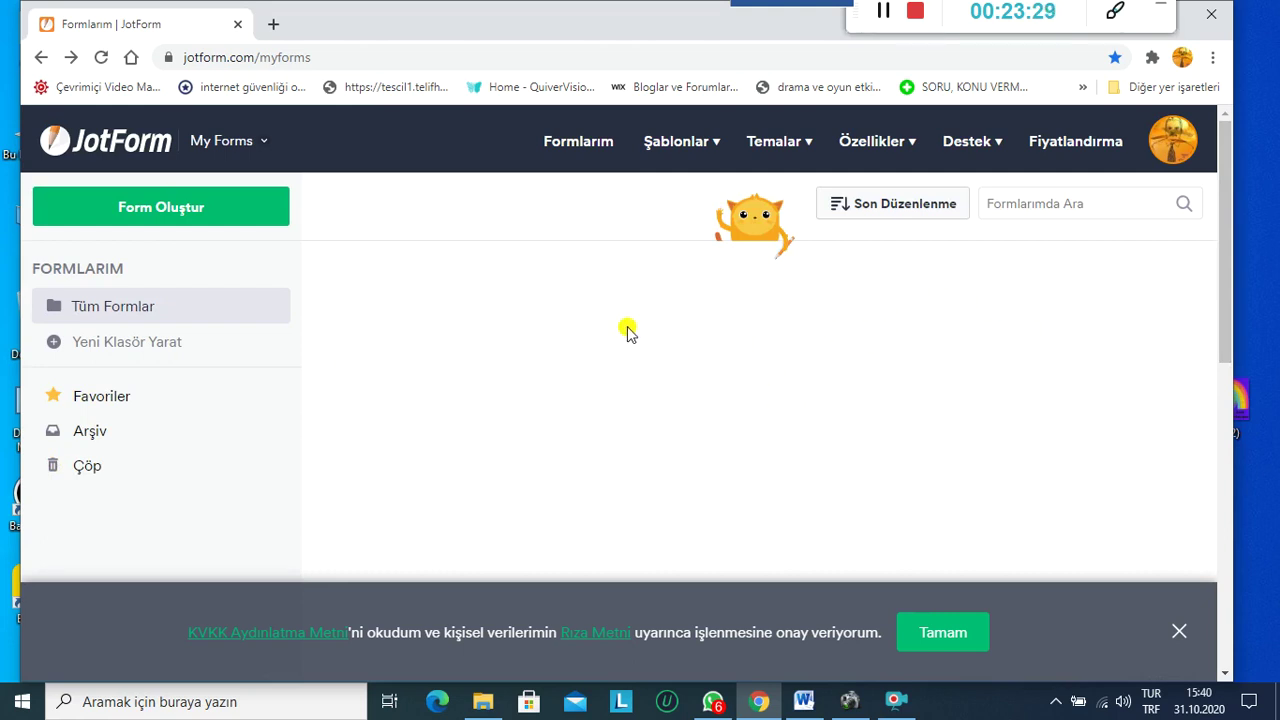